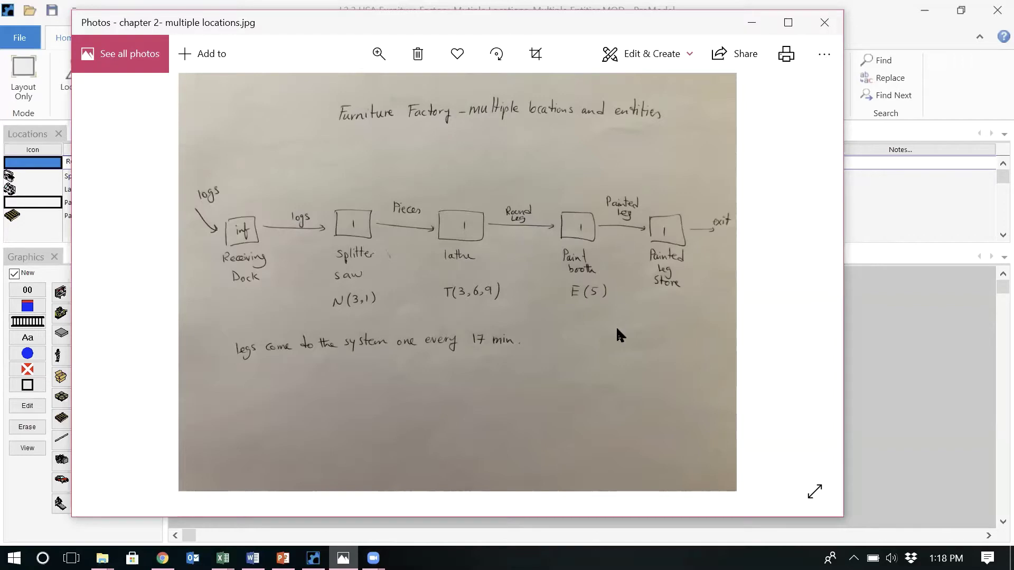
# Step: Switch to ProModel, review the defined entities and open the process and routing definitions
pyautogui.hotkey('alt', 'Tab')
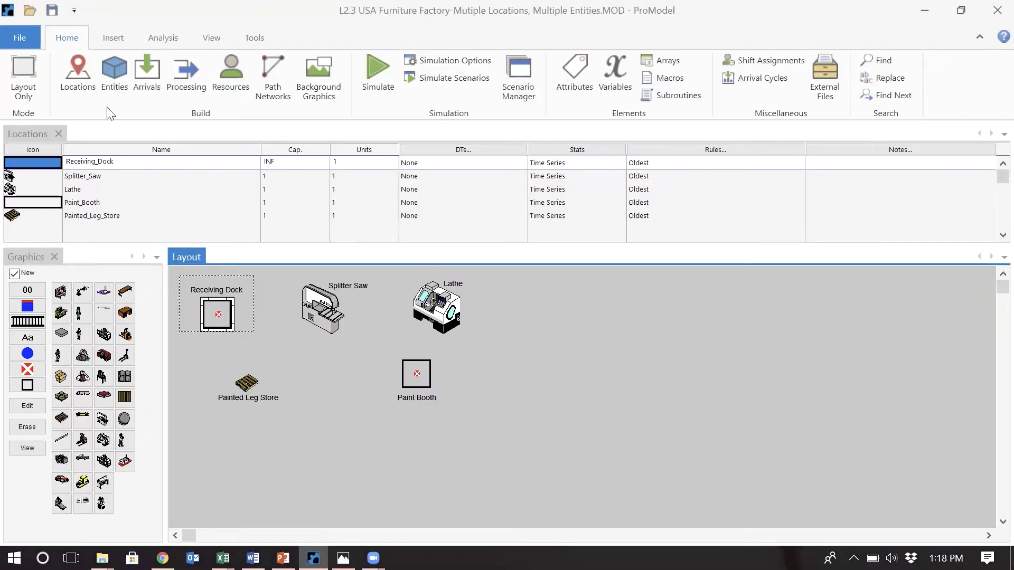
pyautogui.click(115, 93)
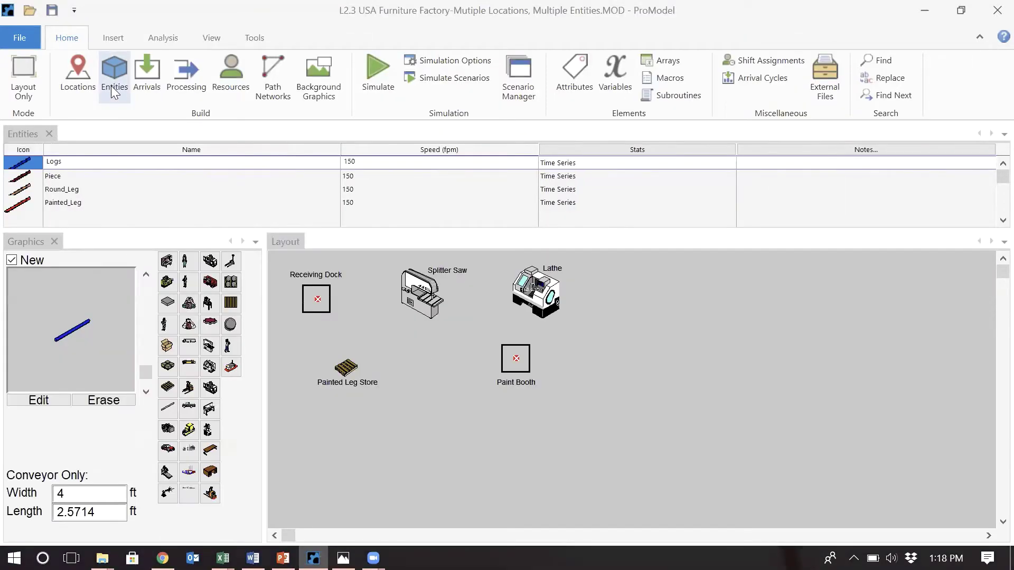
pyautogui.click(149, 87)
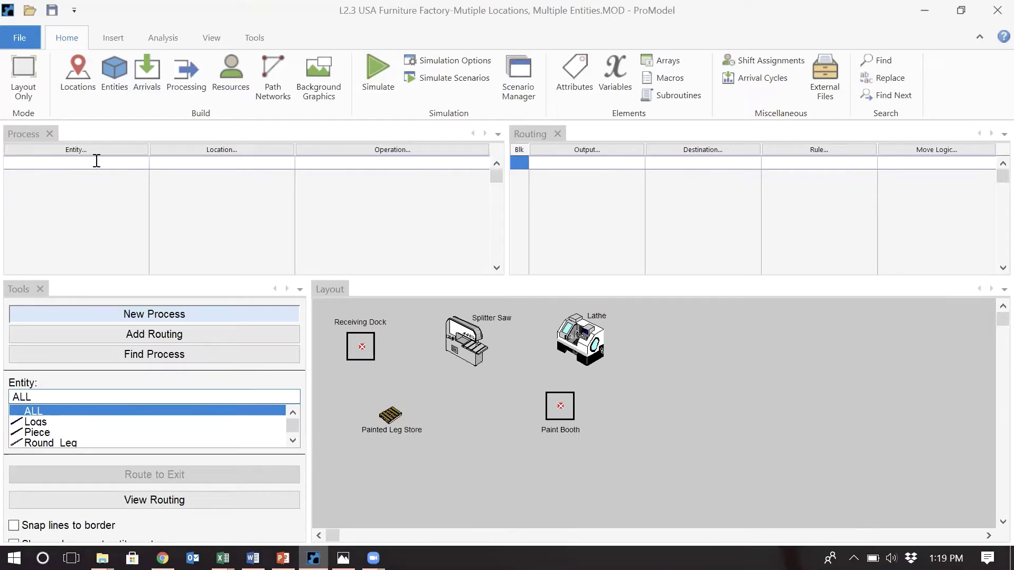
# Step: Consult the factory flow sketch and add the first process record for Logs at Receiving_Dock
pyautogui.click(343, 558)
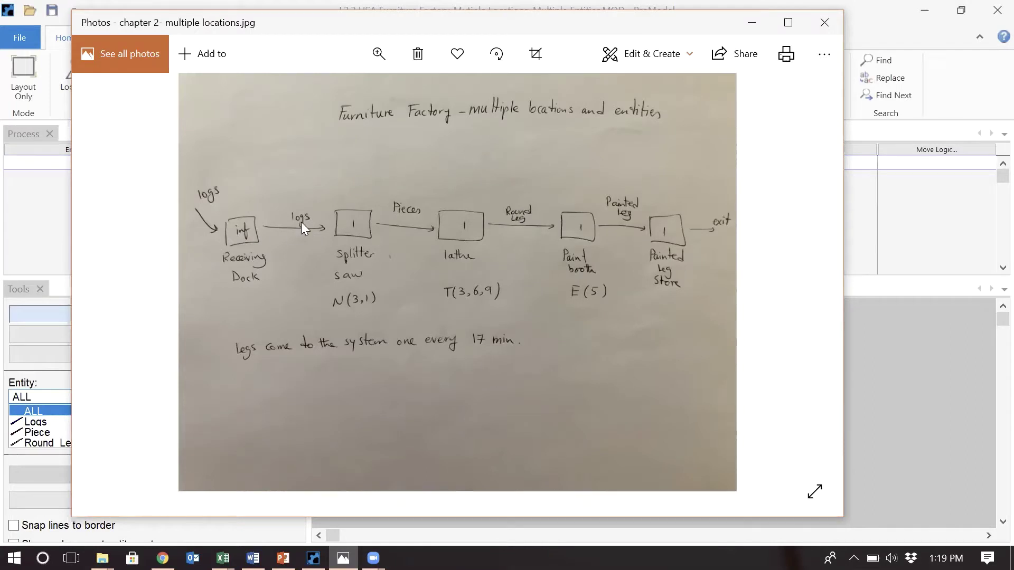
pyautogui.click(28, 201)
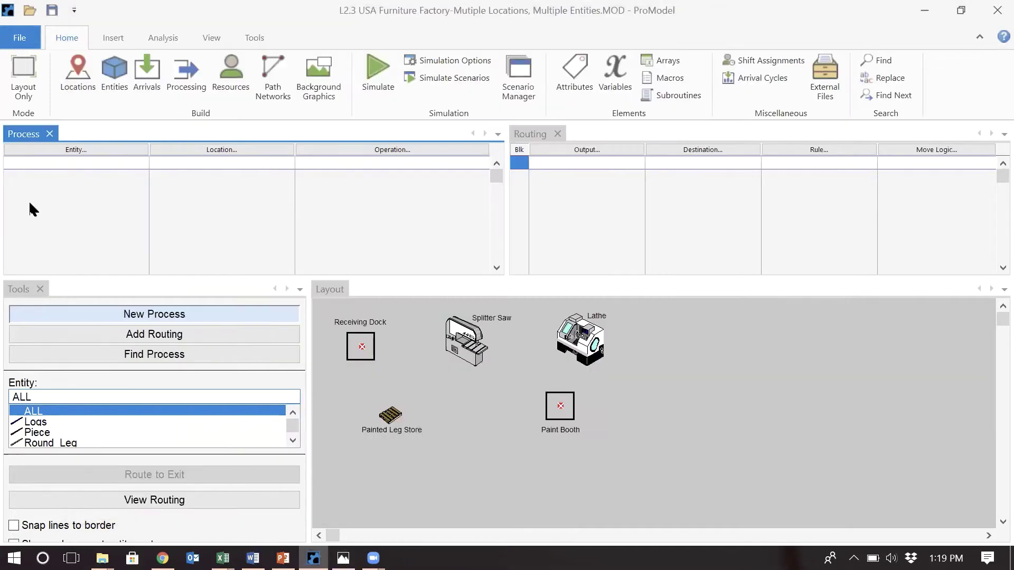
pyautogui.click(102, 149)
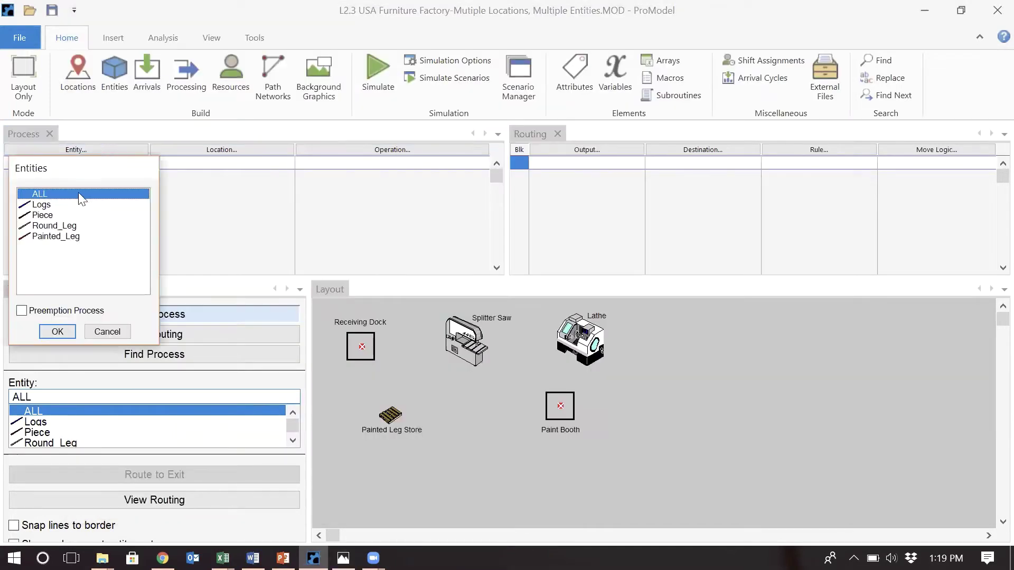
pyautogui.doubleClick(41, 204)
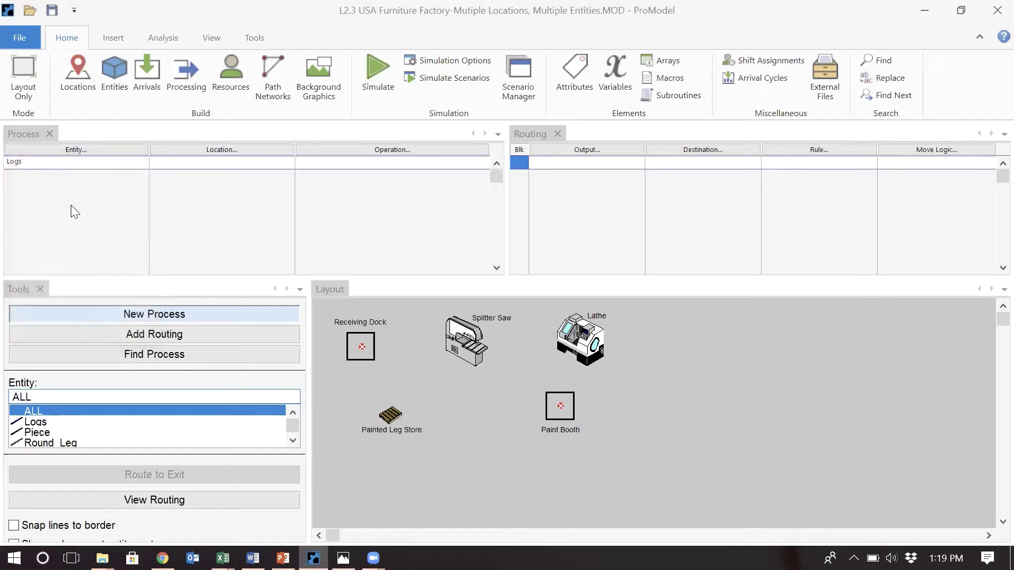
pyautogui.click(236, 149)
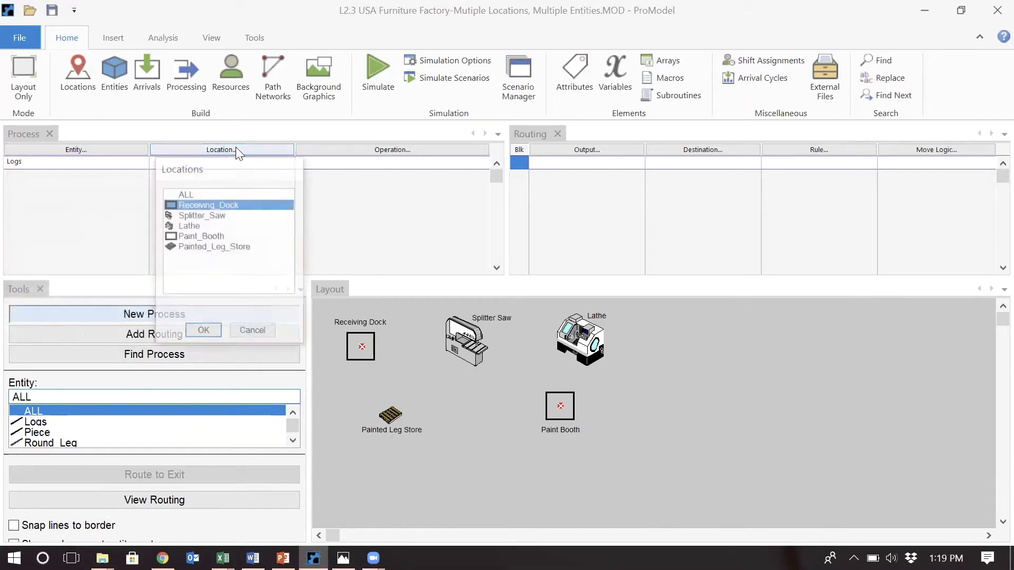
pyautogui.doubleClick(233, 205)
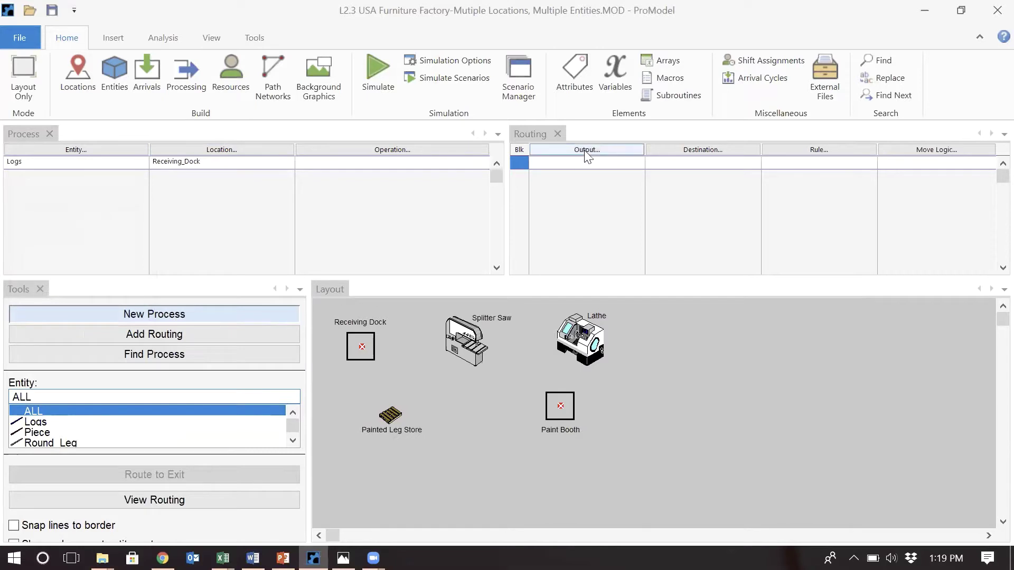
# Step: Route the output Logs from Receiving_Dock to the destination Splitter_Saw
pyautogui.click(599, 147)
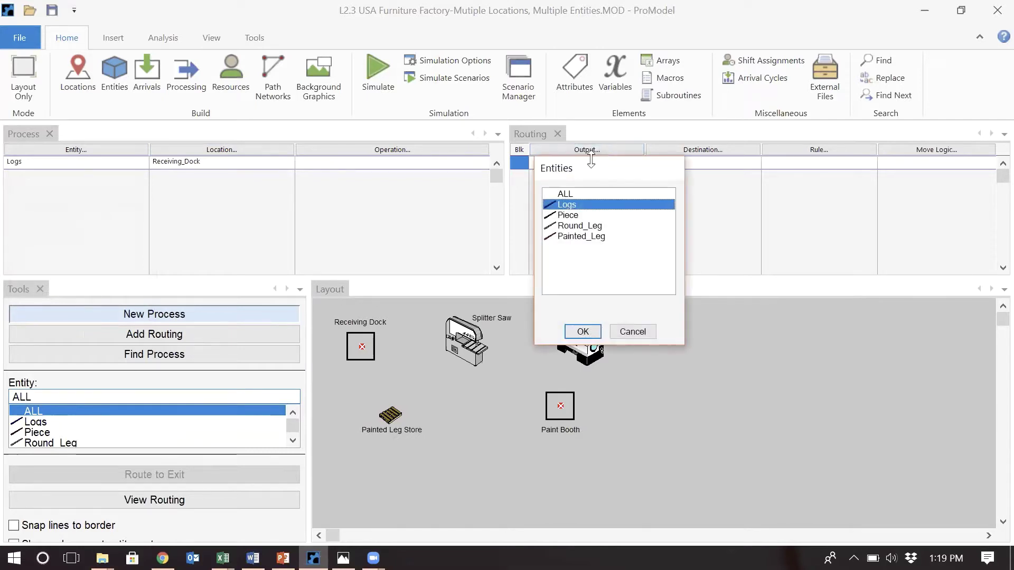
pyautogui.doubleClick(586, 206)
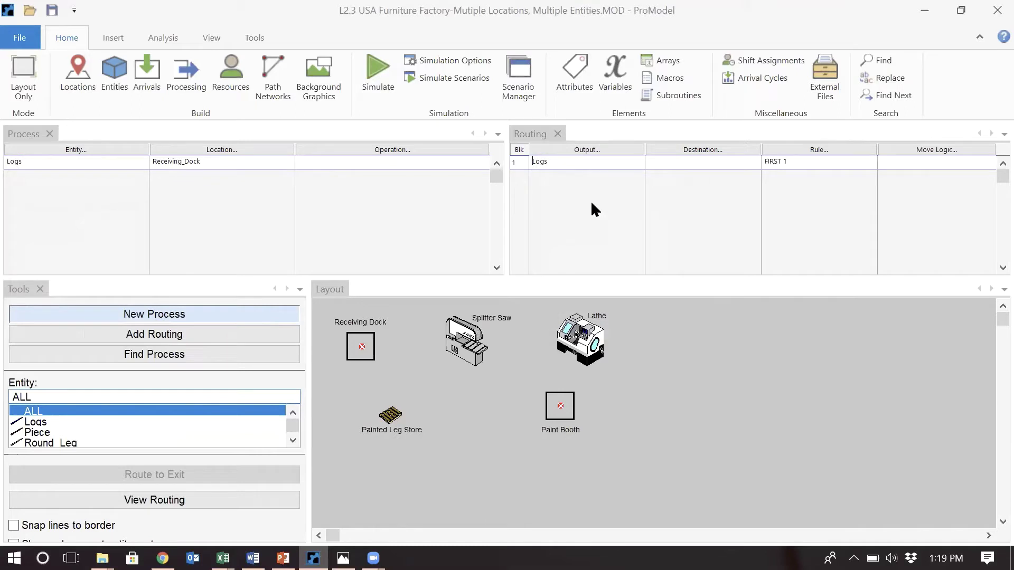
pyautogui.click(705, 150)
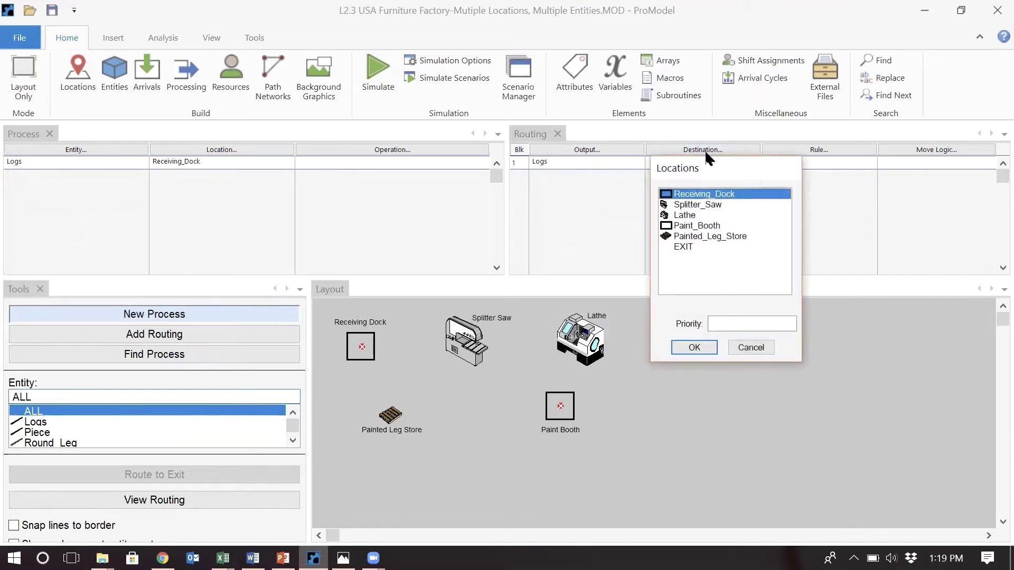
pyautogui.doubleClick(709, 206)
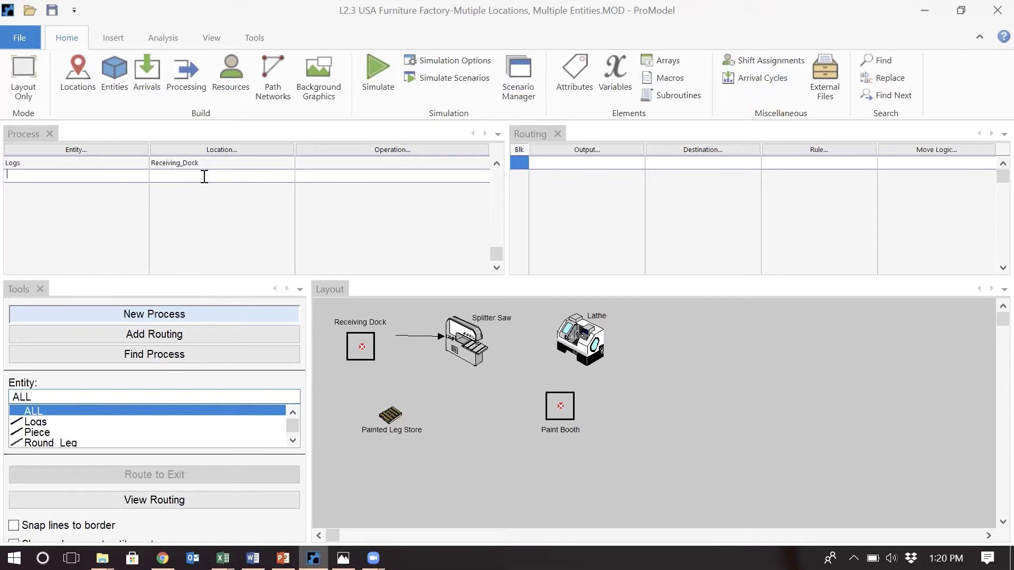
# Step: Review the routing of the Receiving_Dock record and add a second process record for Logs at Splitter_Saw
pyautogui.click(192, 164)
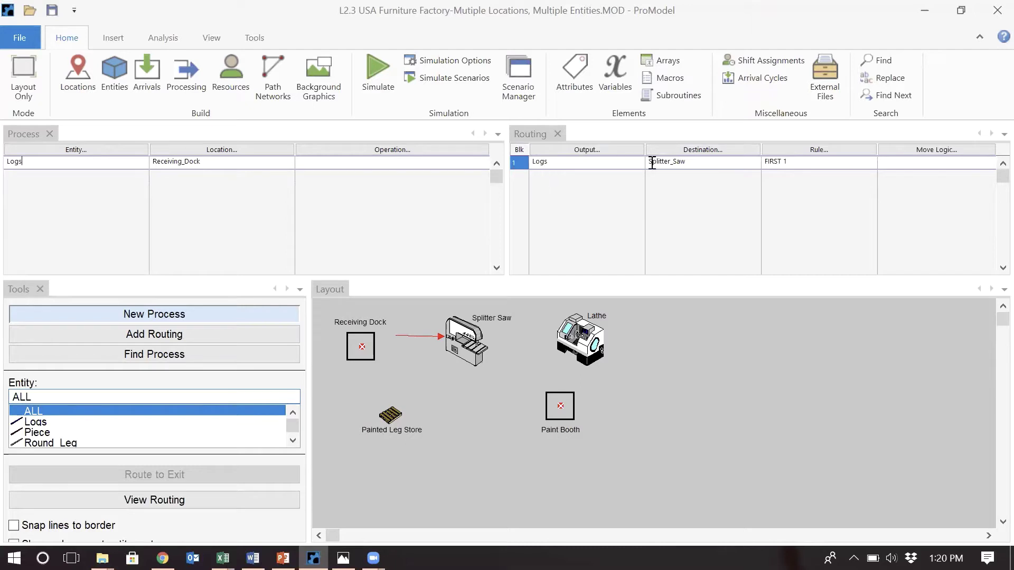
pyautogui.click(181, 172)
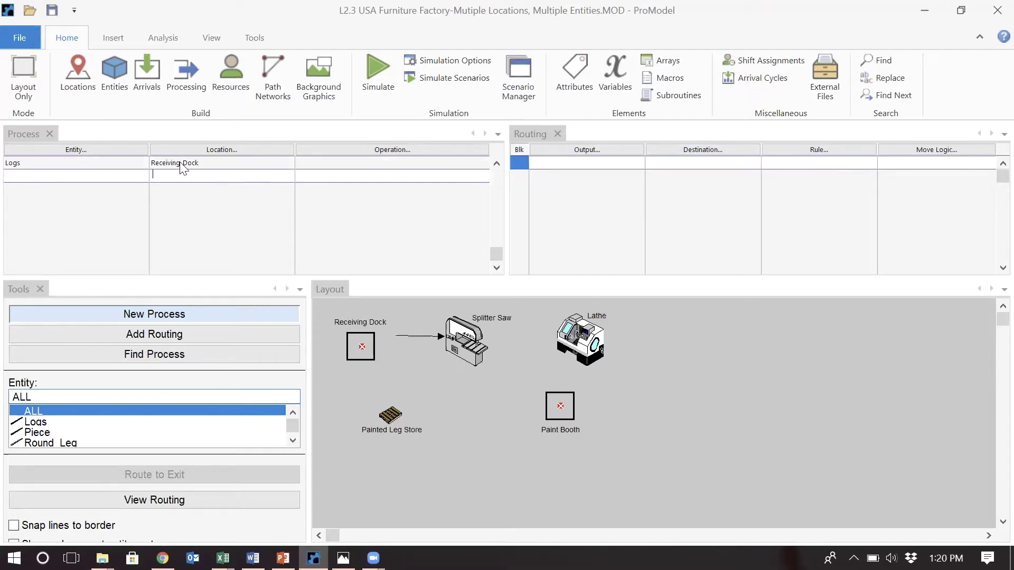
pyautogui.click(125, 175)
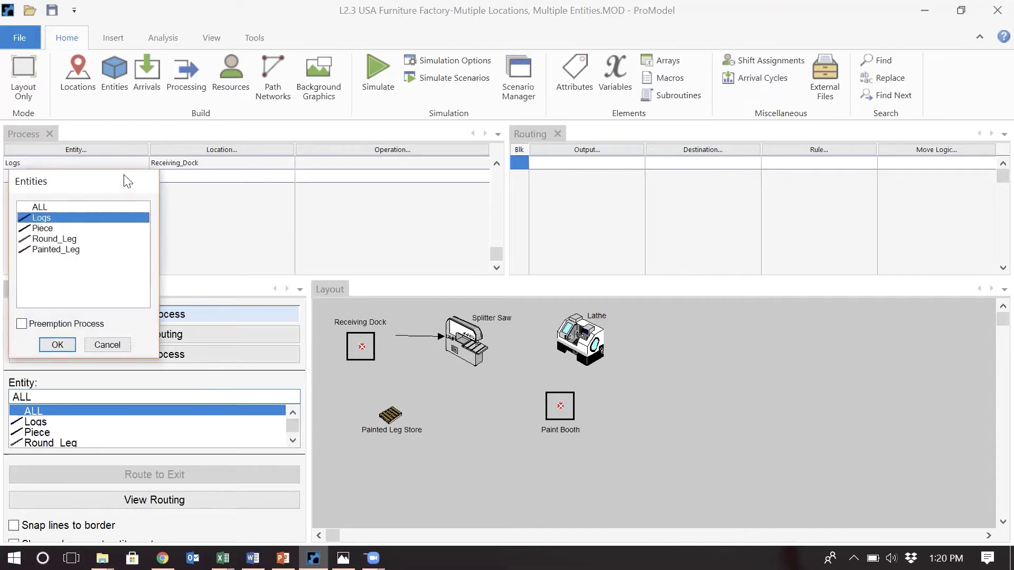
pyautogui.doubleClick(90, 218)
pyautogui.click(195, 176)
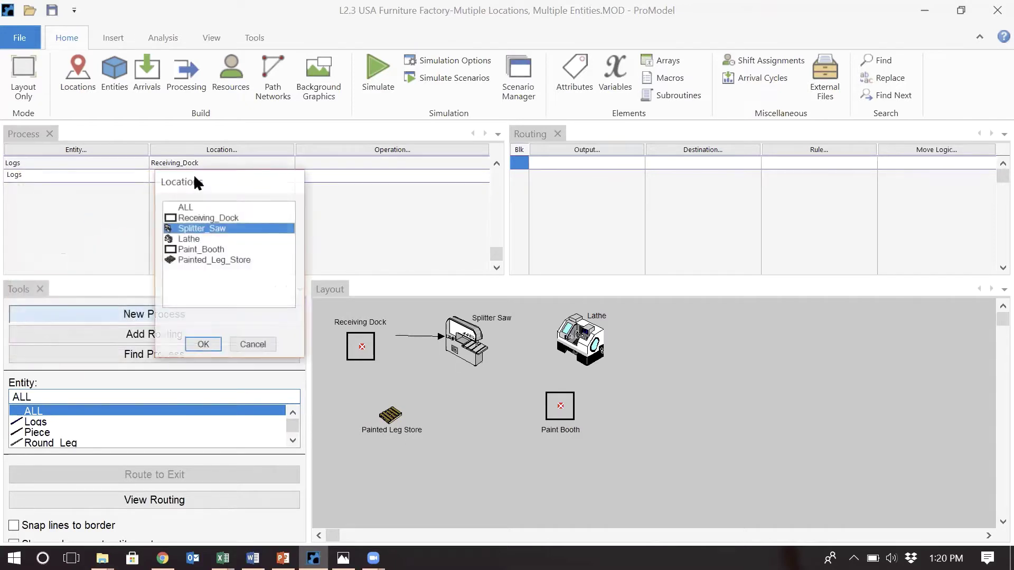
pyautogui.doubleClick(218, 230)
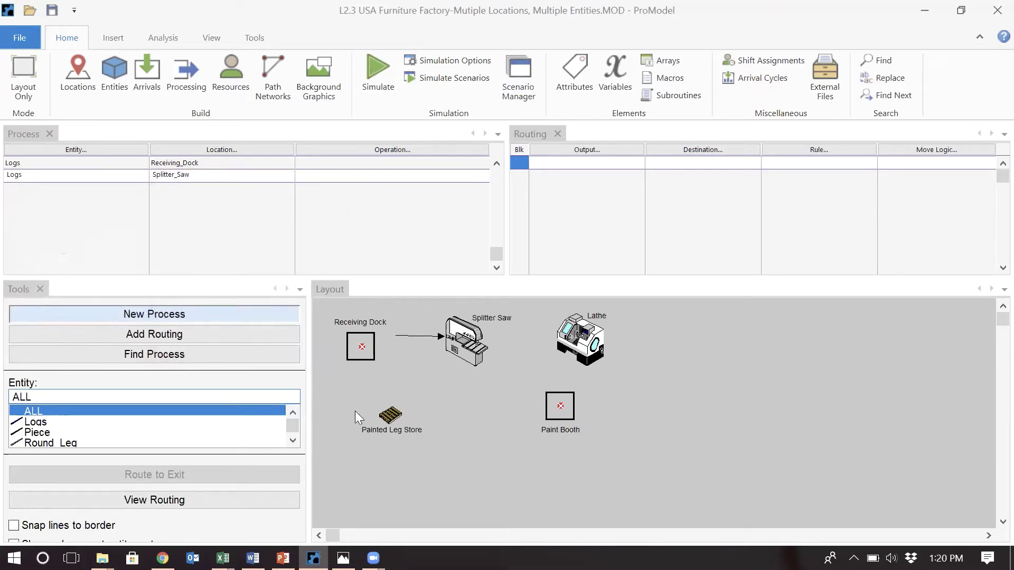
# Step: Following the flow sketch, route the output Piece from Splitter_Saw to the destination Lathe
pyautogui.click(344, 559)
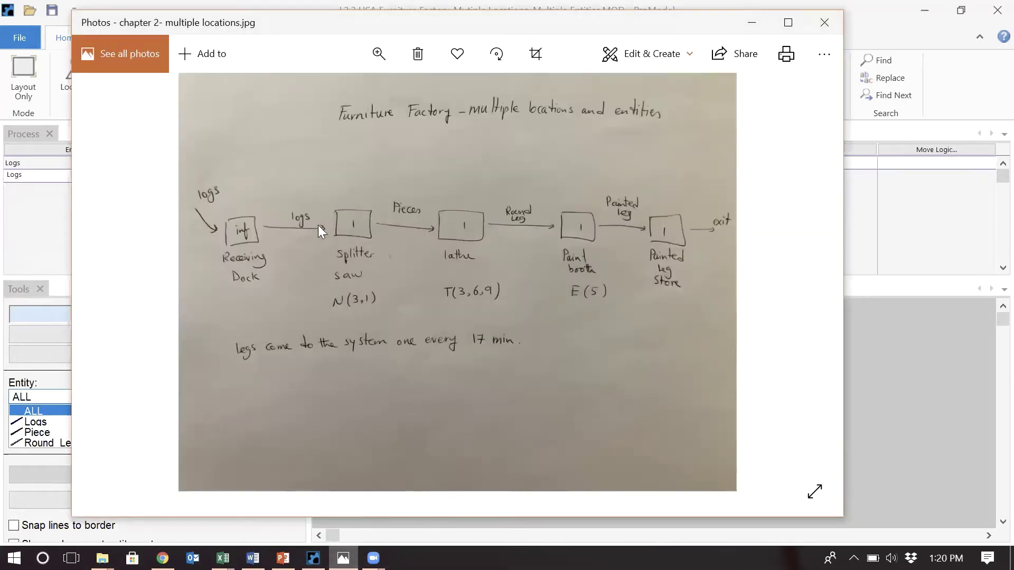
pyautogui.click(902, 384)
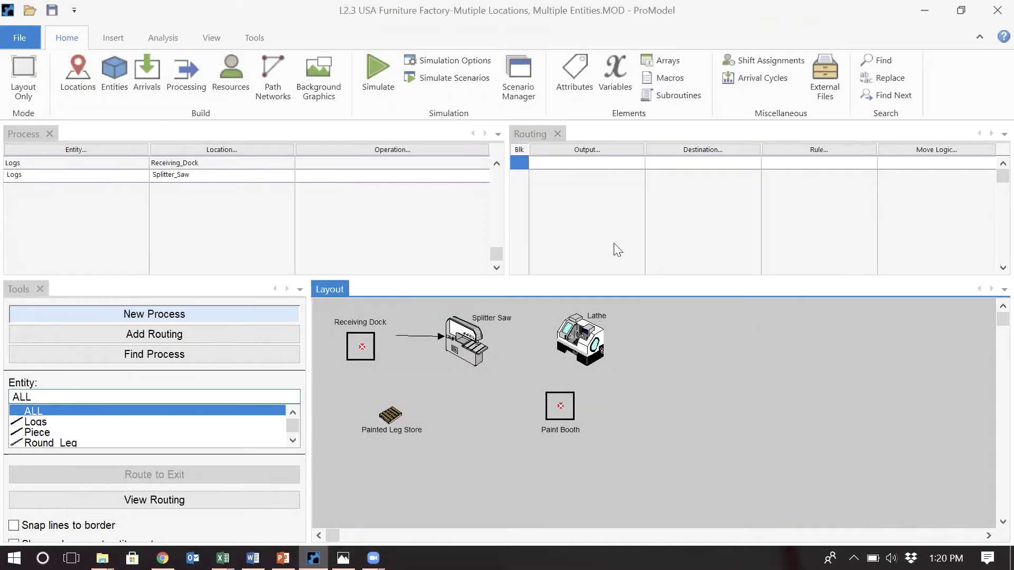
pyautogui.click(592, 151)
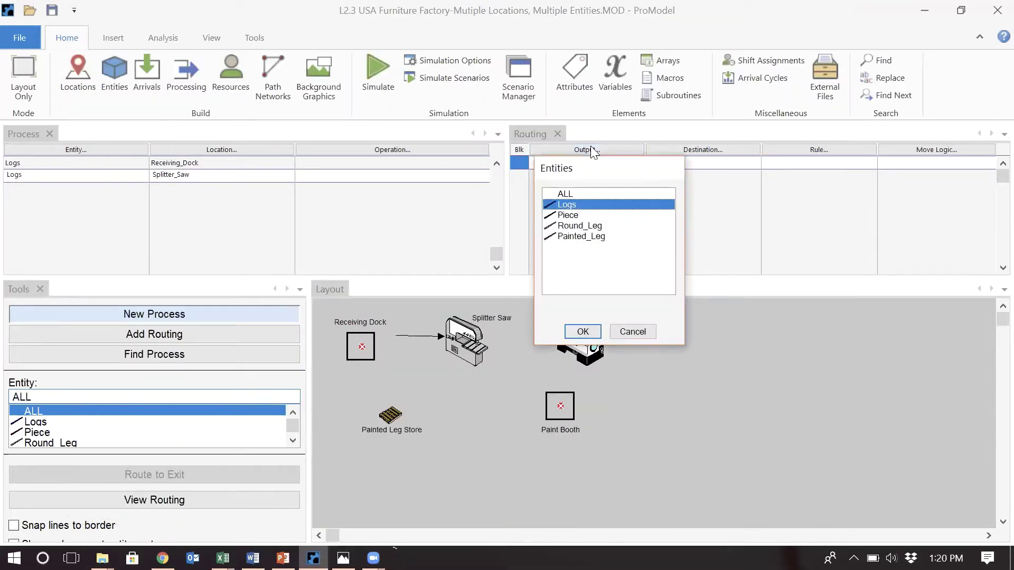
pyautogui.doubleClick(576, 216)
pyautogui.click(343, 558)
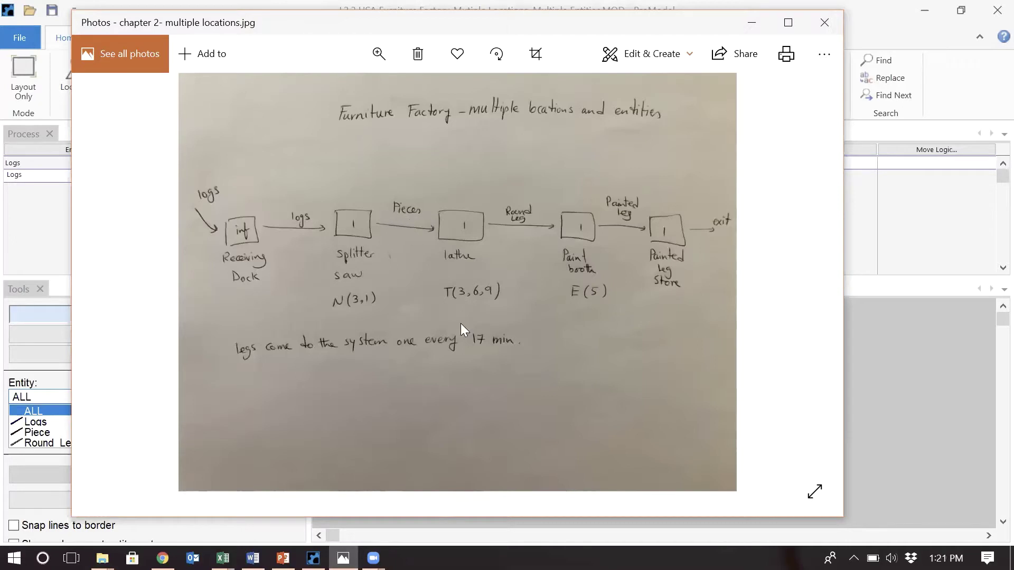
pyautogui.click(912, 378)
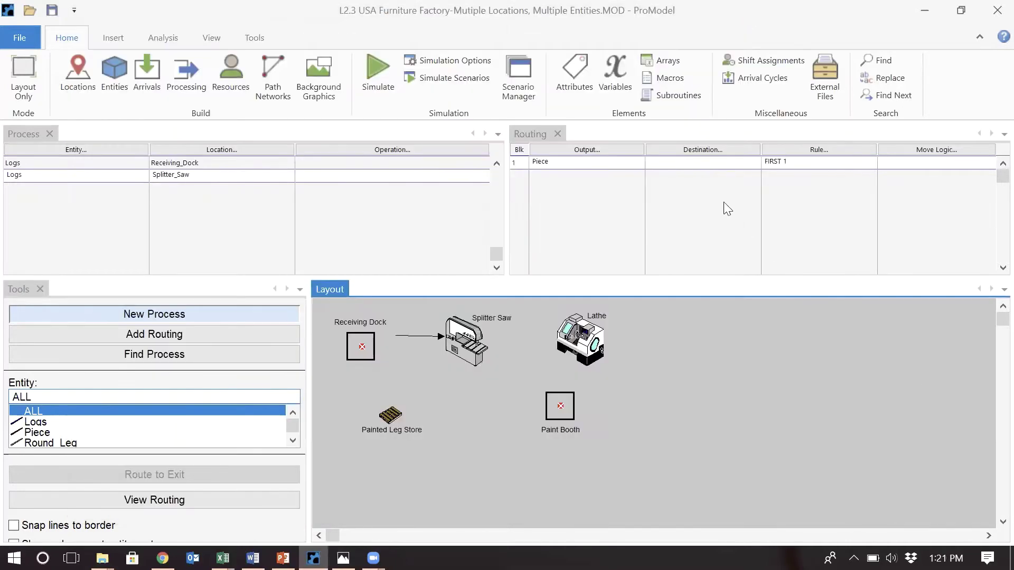
pyautogui.click(701, 153)
pyautogui.doubleClick(700, 215)
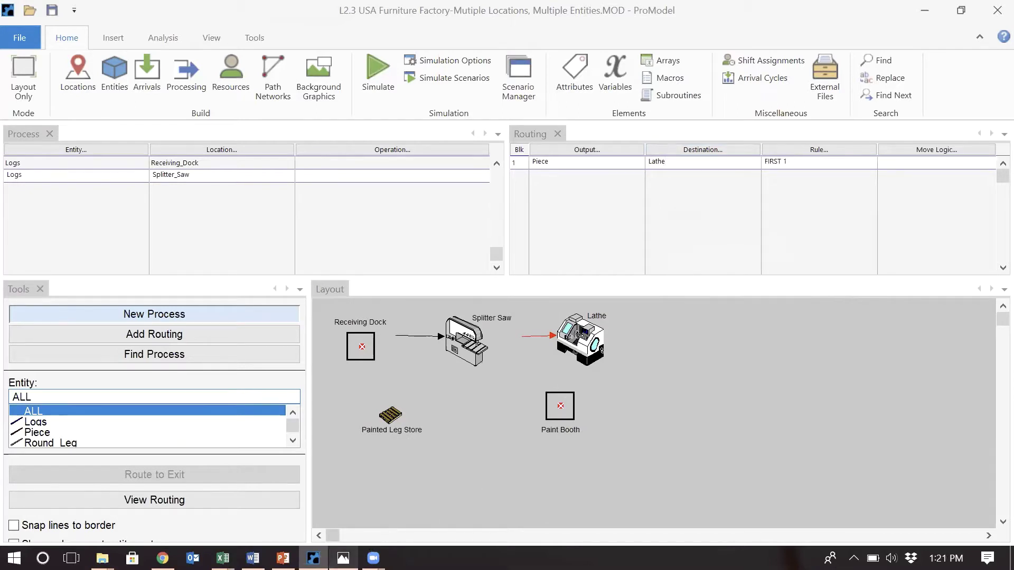
# Step: Set the quantity to 2 in the First Available routing rule for Piece going to Lathe
pyautogui.click(343, 559)
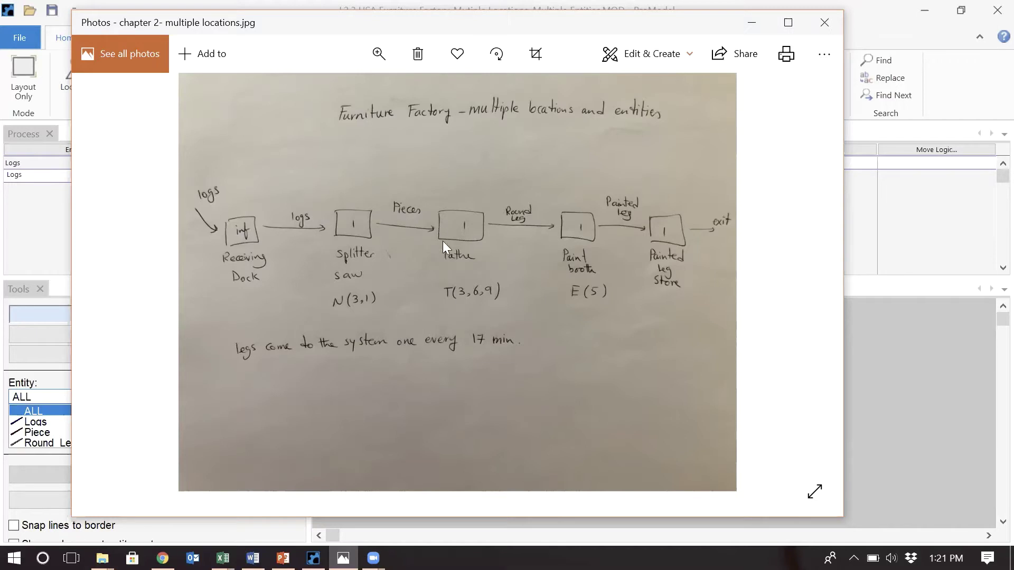
pyautogui.click(871, 243)
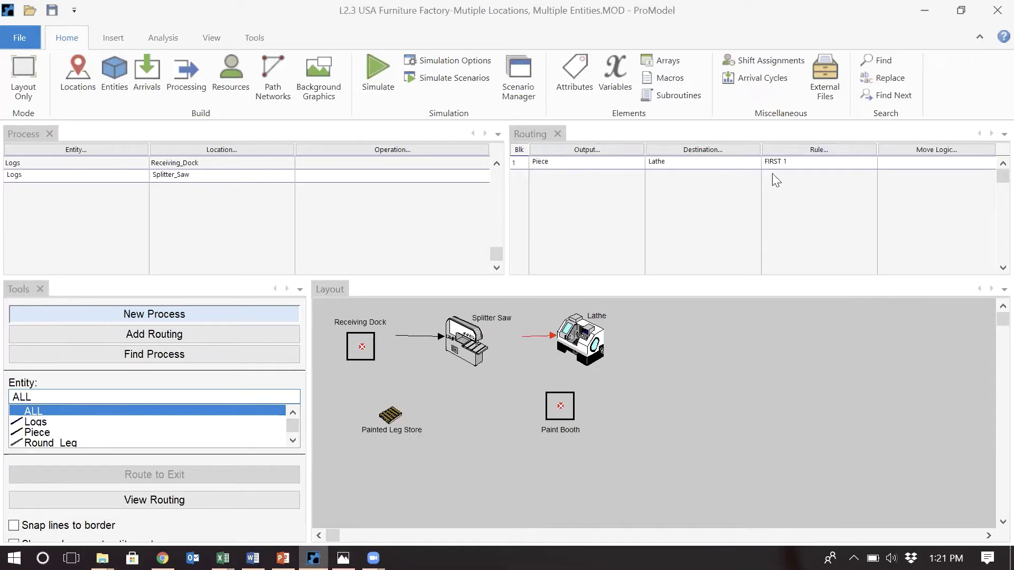
pyautogui.click(835, 151)
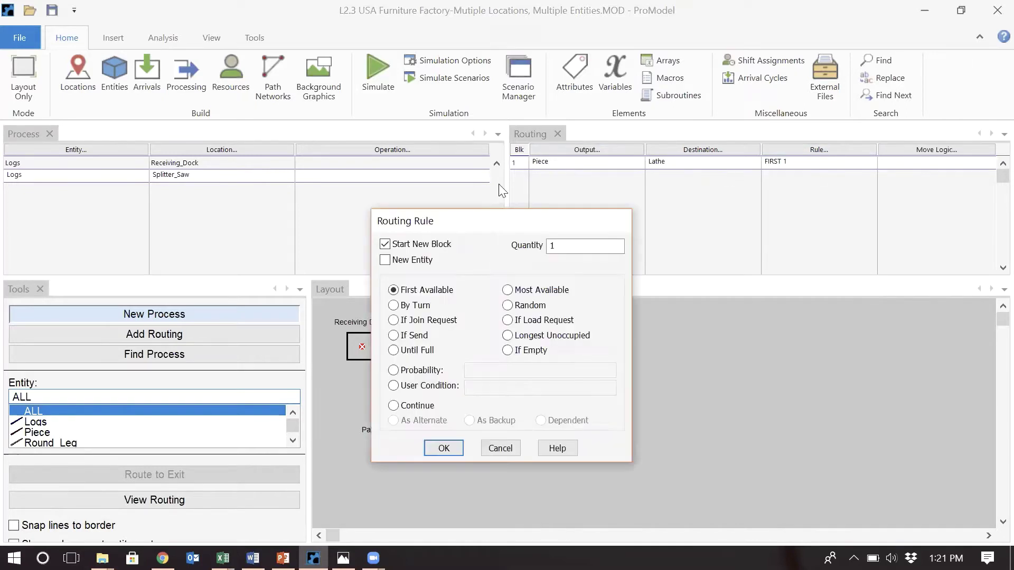
pyautogui.click(558, 247)
pyautogui.press('BackSpace')
pyautogui.write('2')
pyautogui.click(443, 448)
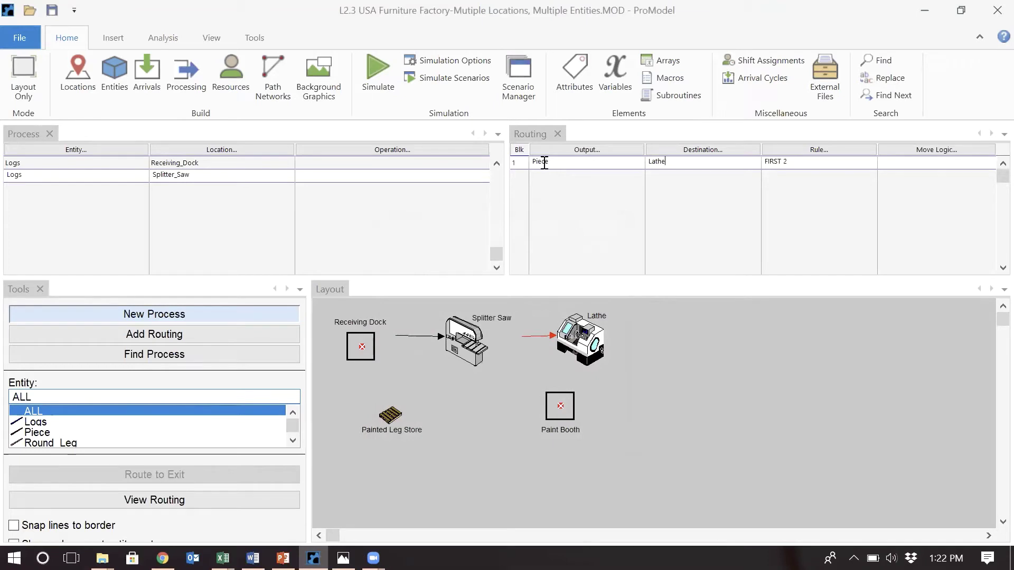
pyautogui.click(802, 154)
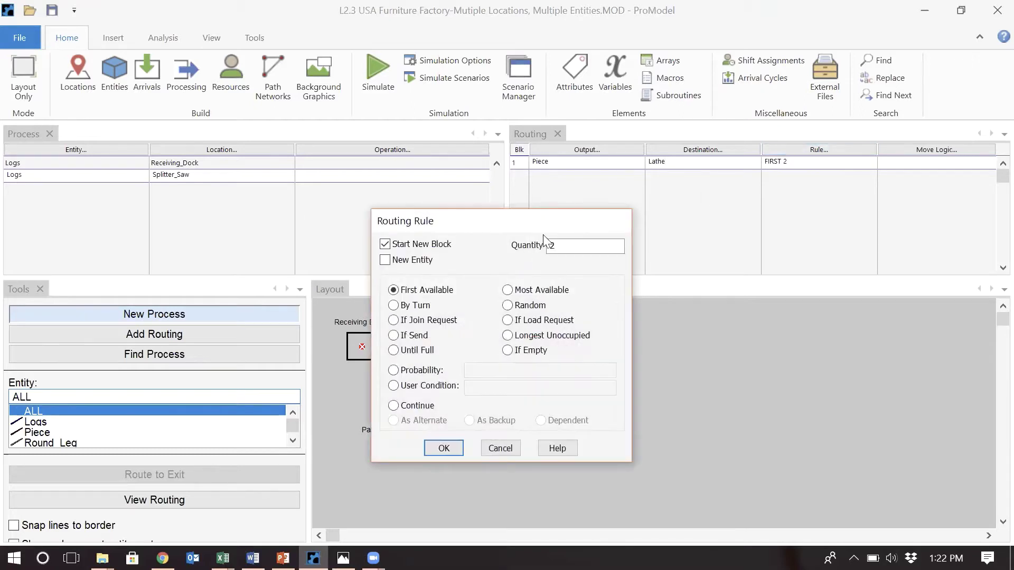
pyautogui.click(559, 248)
pyautogui.click(443, 448)
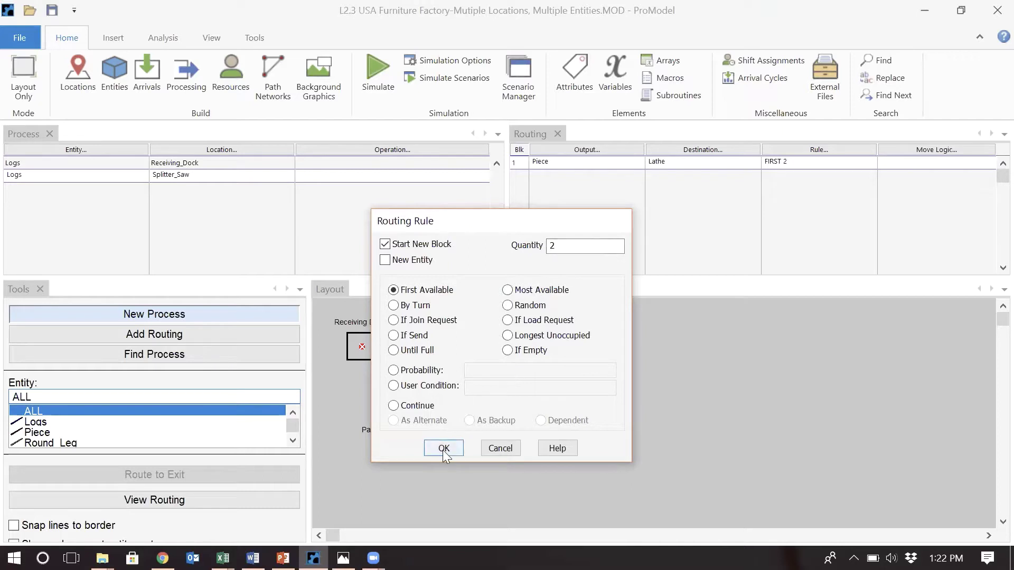
# Step: Enter the operation Wait N(3,1) for the Logs process at Splitter_Saw
pyautogui.click(325, 162)
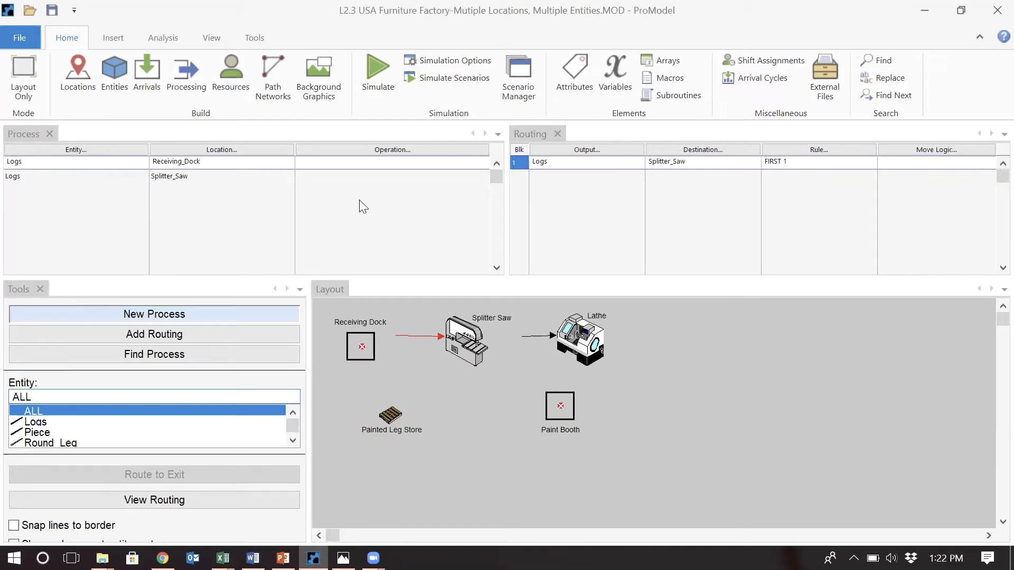
pyautogui.click(316, 174)
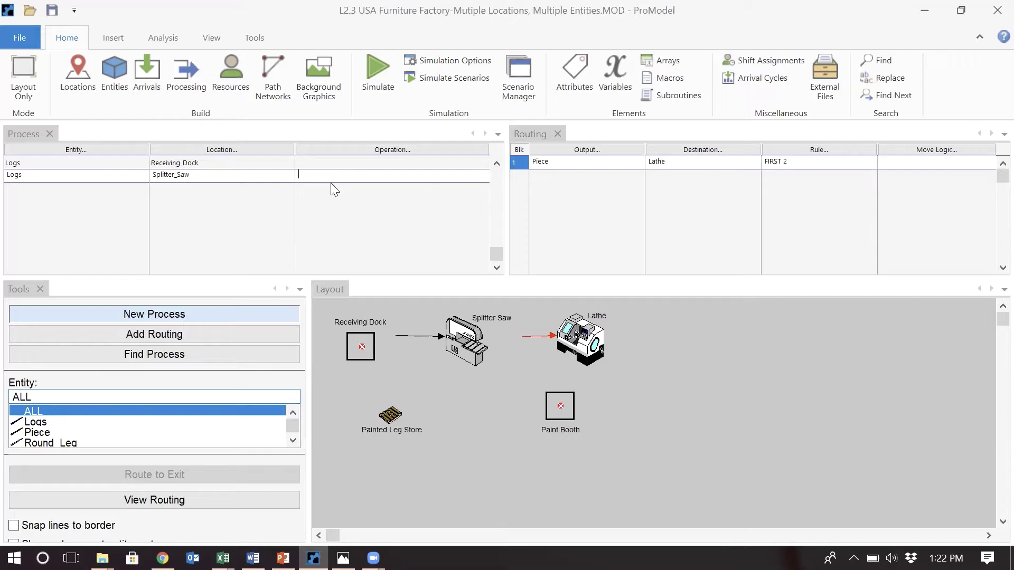
pyautogui.write('Wait N(3,1')
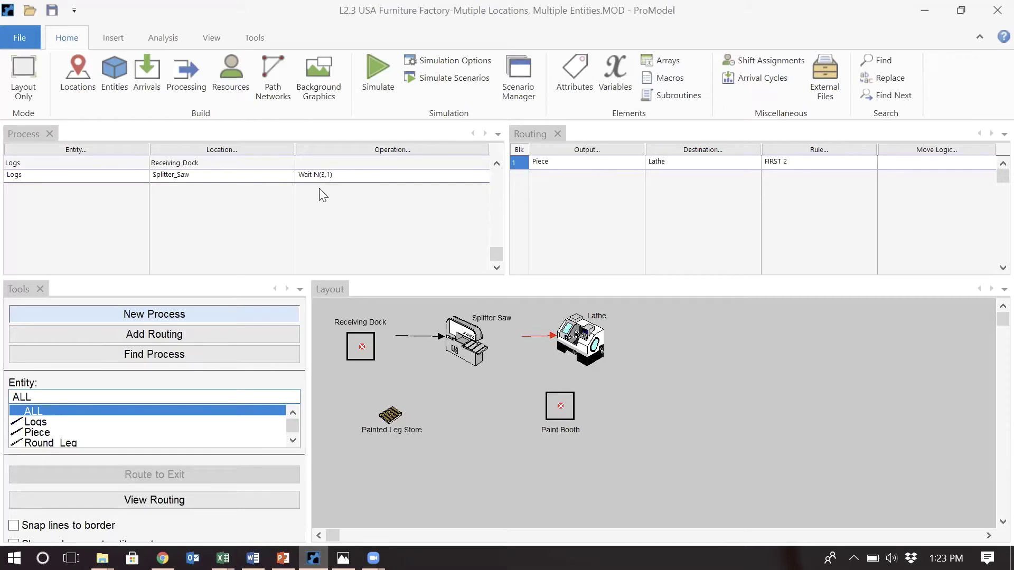
# Step: Following the flow sketch, add a third process record for the entity Piece at the location Lathe
pyautogui.click(262, 185)
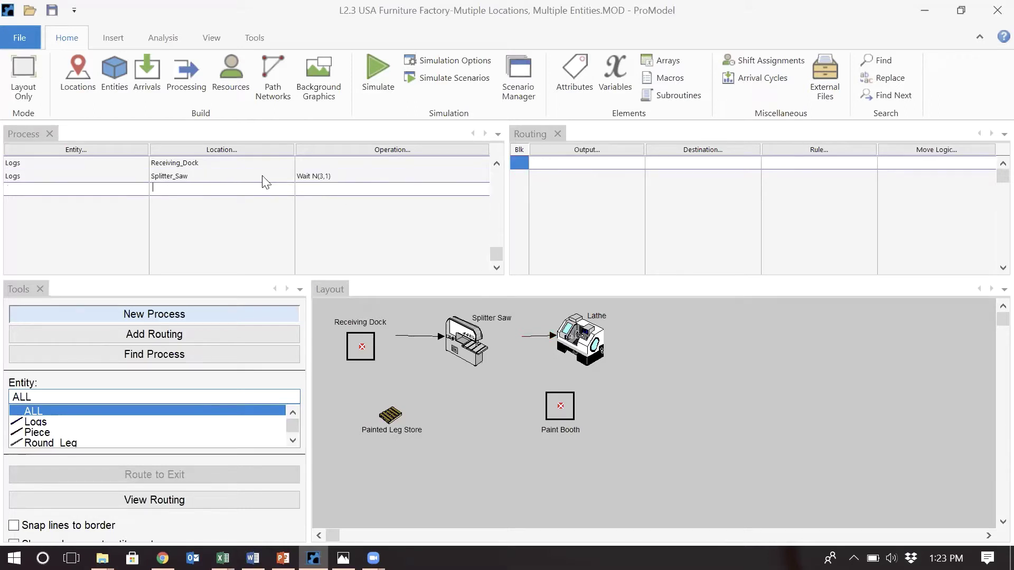
pyautogui.click(103, 191)
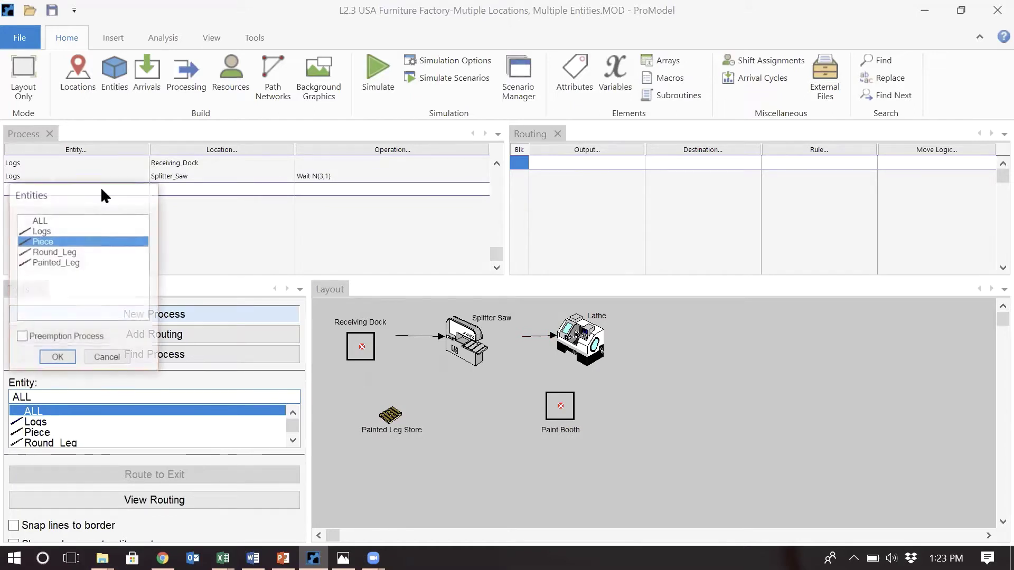
pyautogui.doubleClick(89, 244)
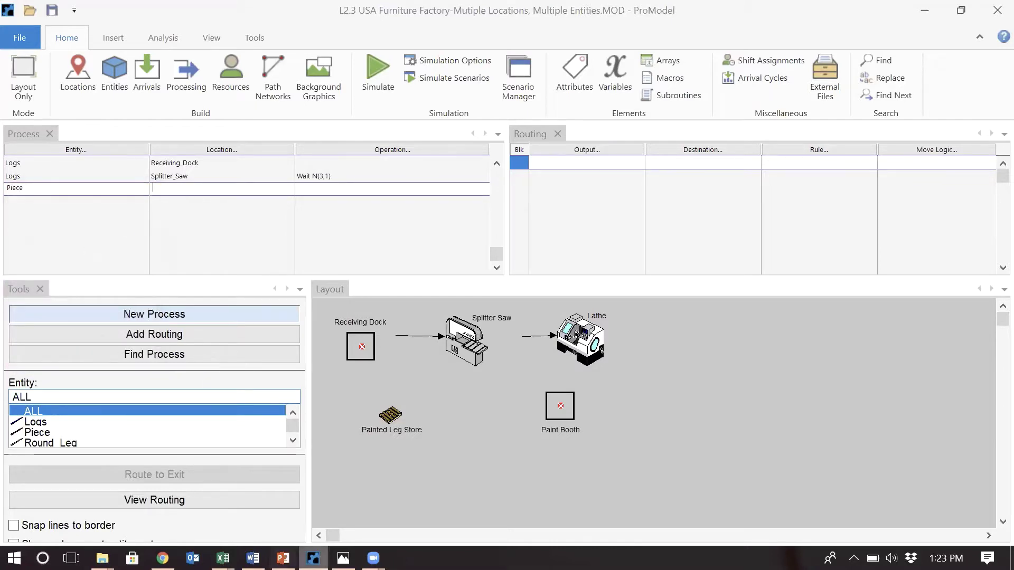
pyautogui.moveTo(343, 558)
pyautogui.click(344, 496)
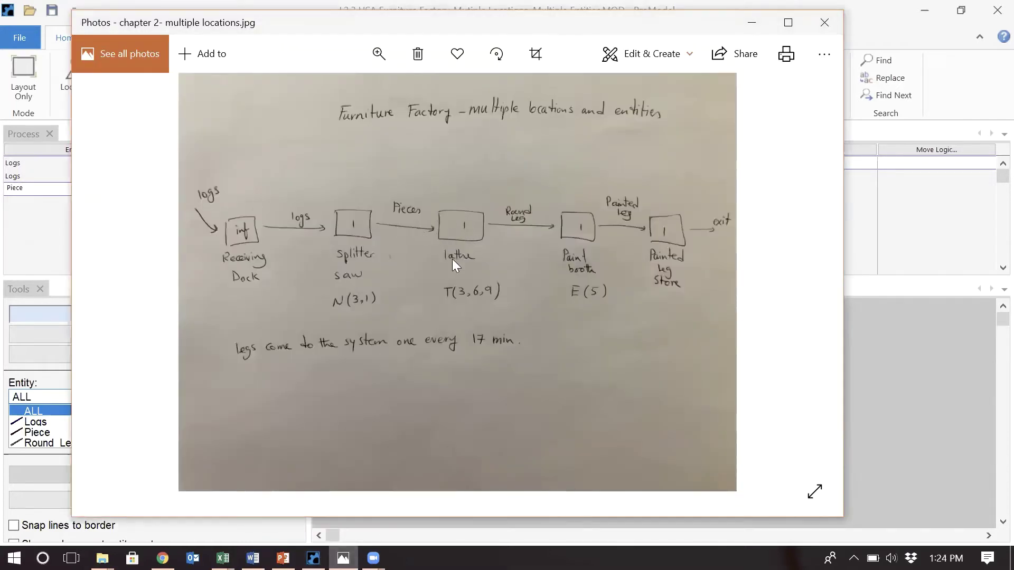
pyautogui.click(16, 221)
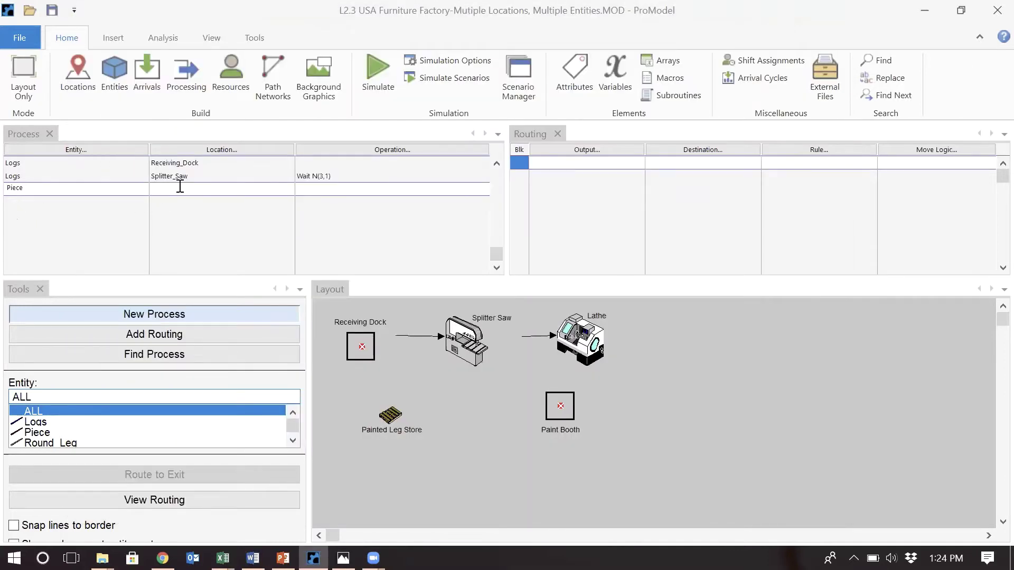
pyautogui.click(180, 187)
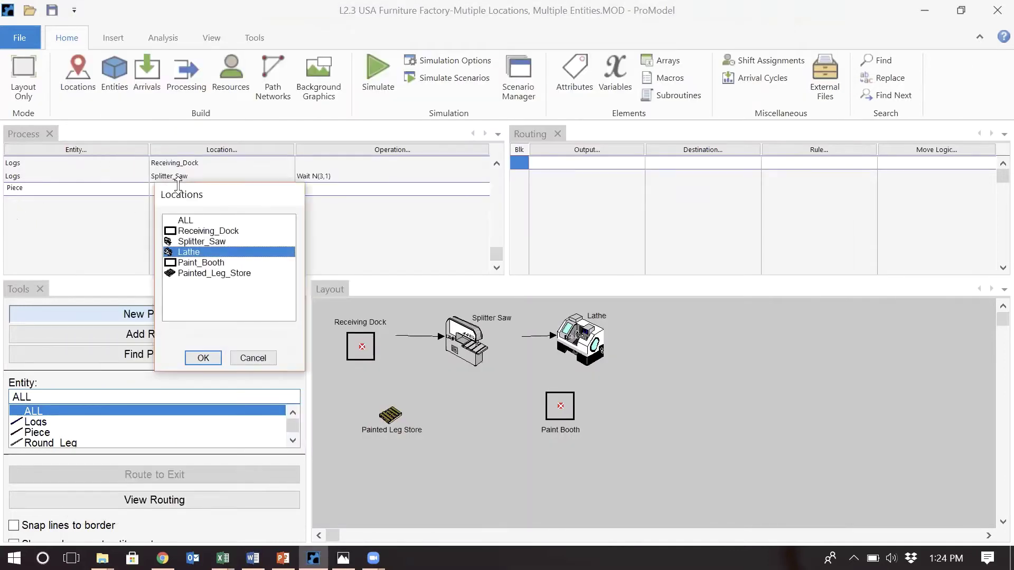
pyautogui.doubleClick(199, 253)
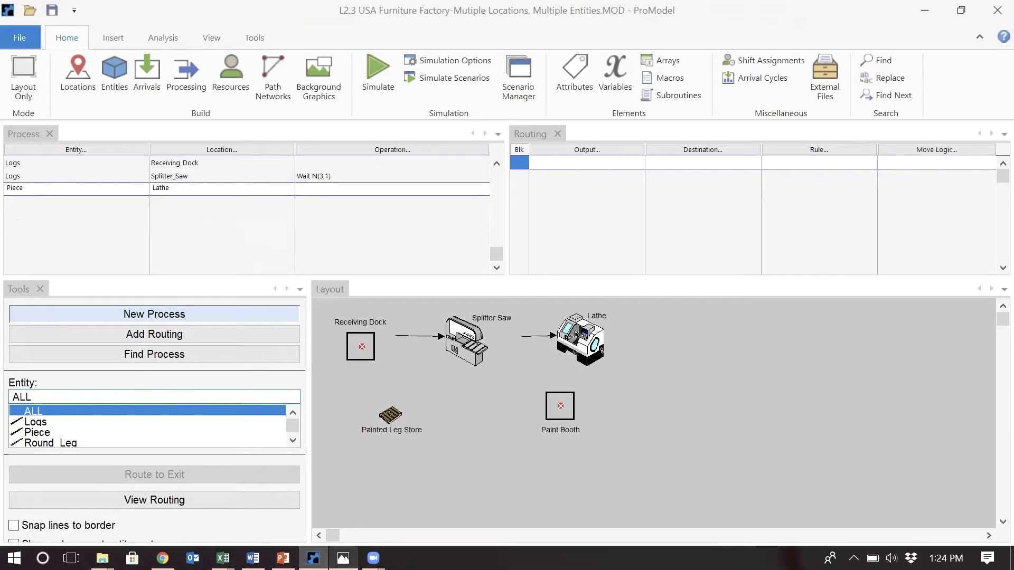
# Step: Check the flow sketch and route the output Round_Leg from Lathe to the destination Paint_Booth
pyautogui.hotkey('alt', 'Tab')
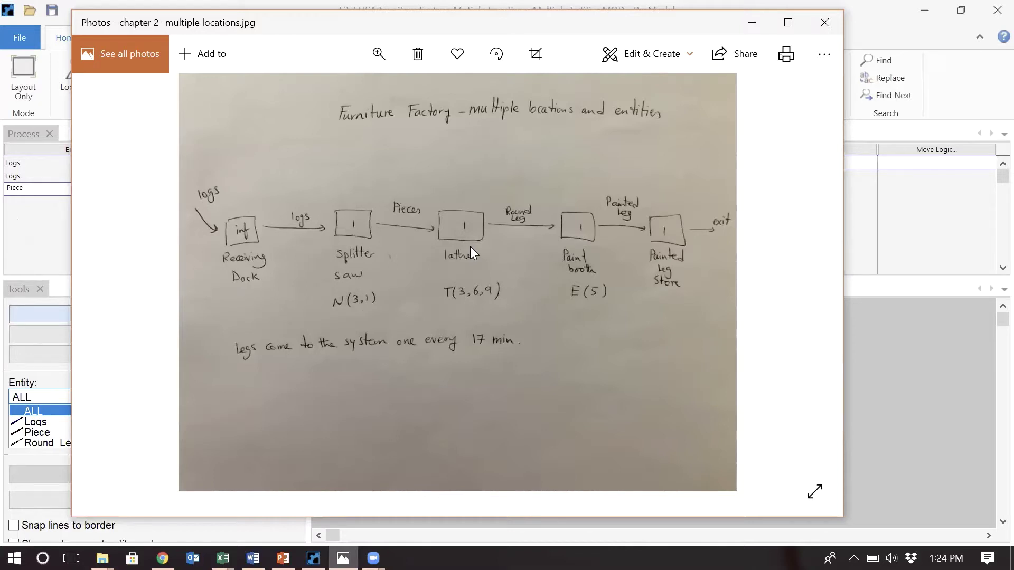
pyautogui.click(904, 341)
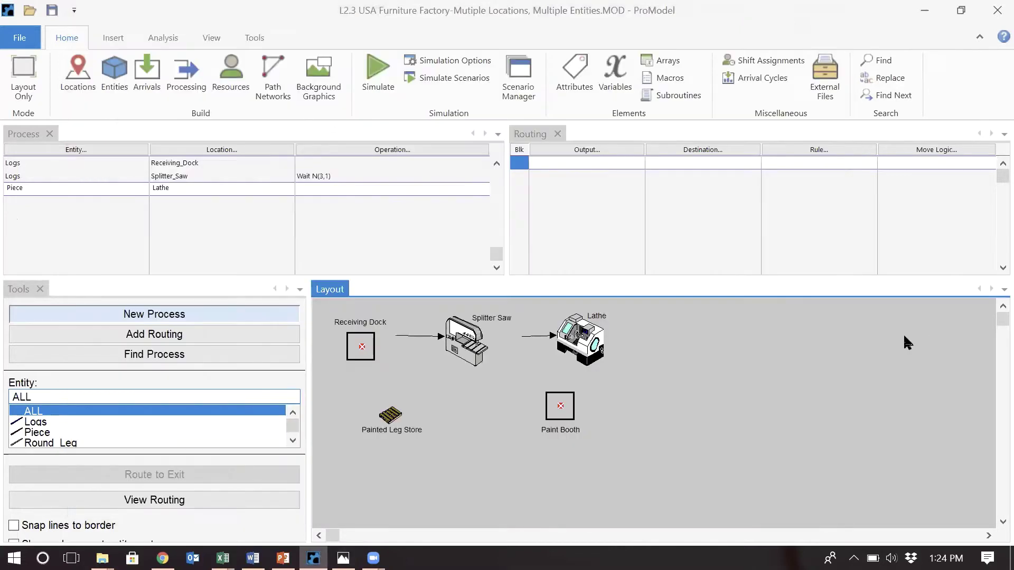
pyautogui.click(599, 150)
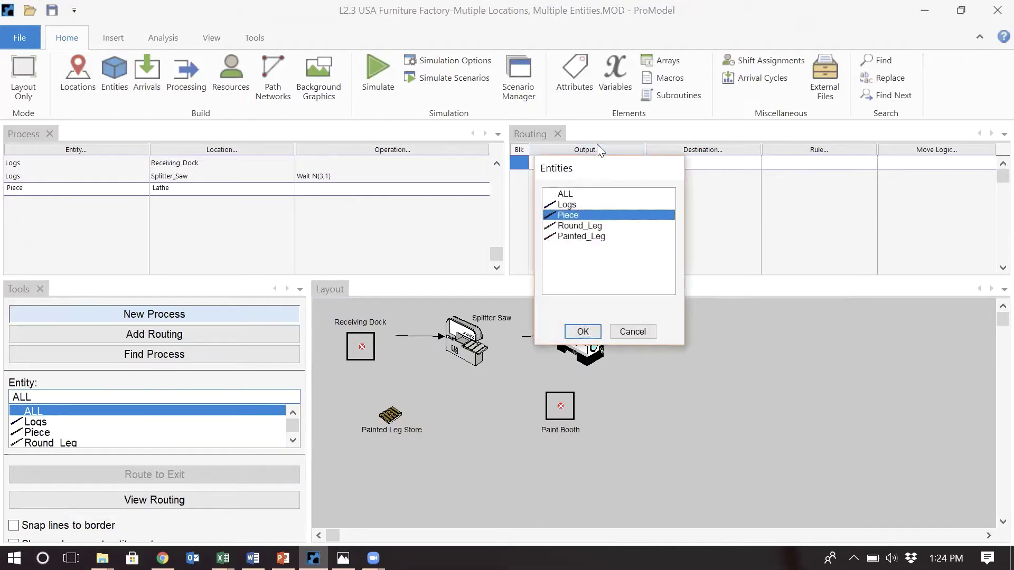
pyautogui.doubleClick(586, 225)
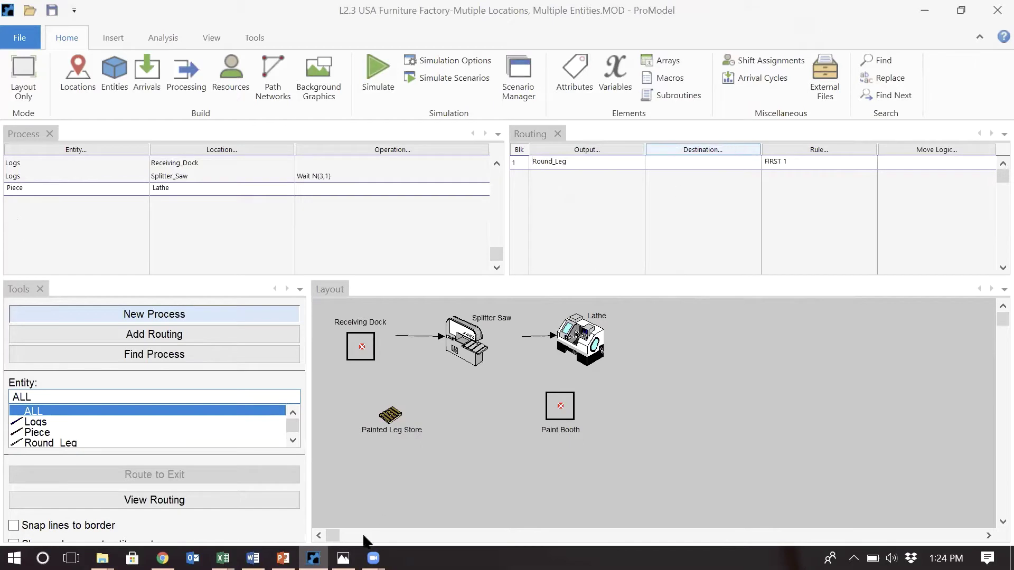
pyautogui.click(343, 558)
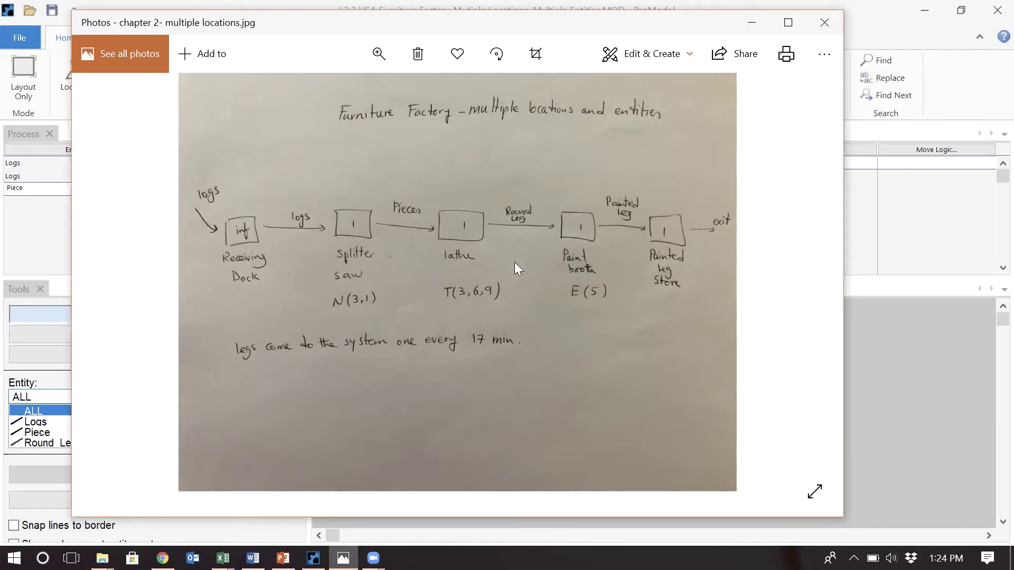
pyautogui.click(883, 379)
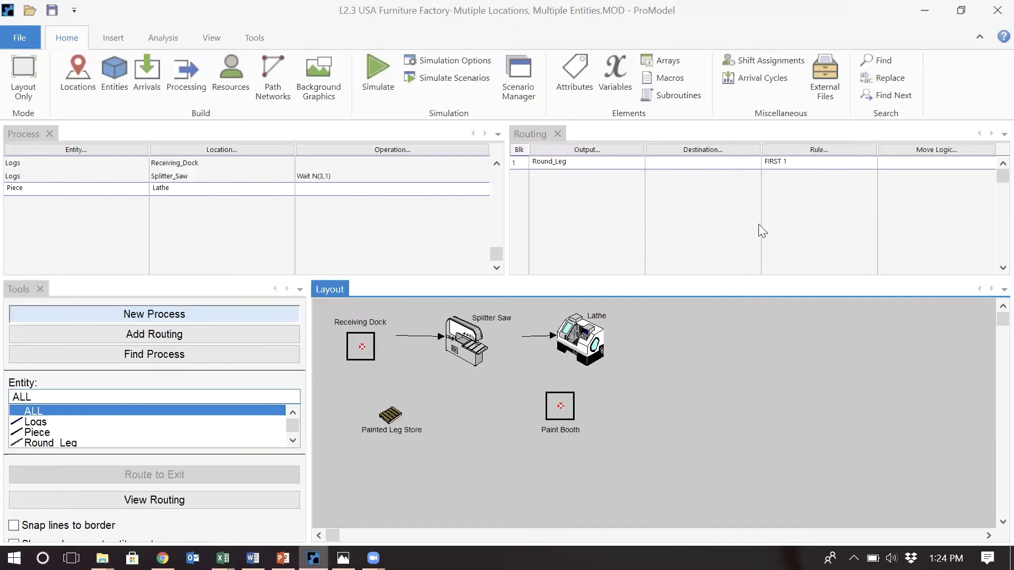
pyautogui.click(711, 152)
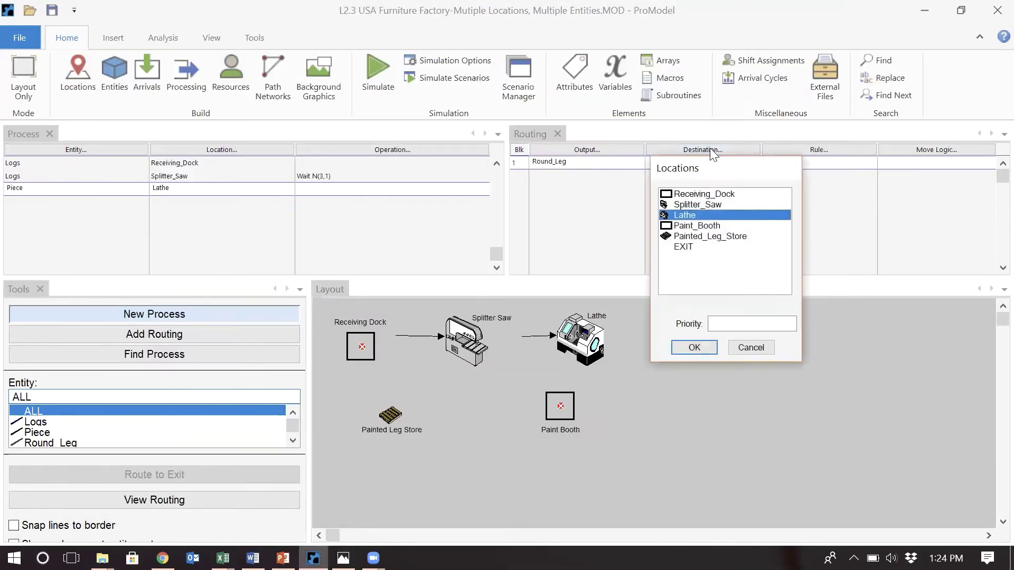
pyautogui.doubleClick(703, 228)
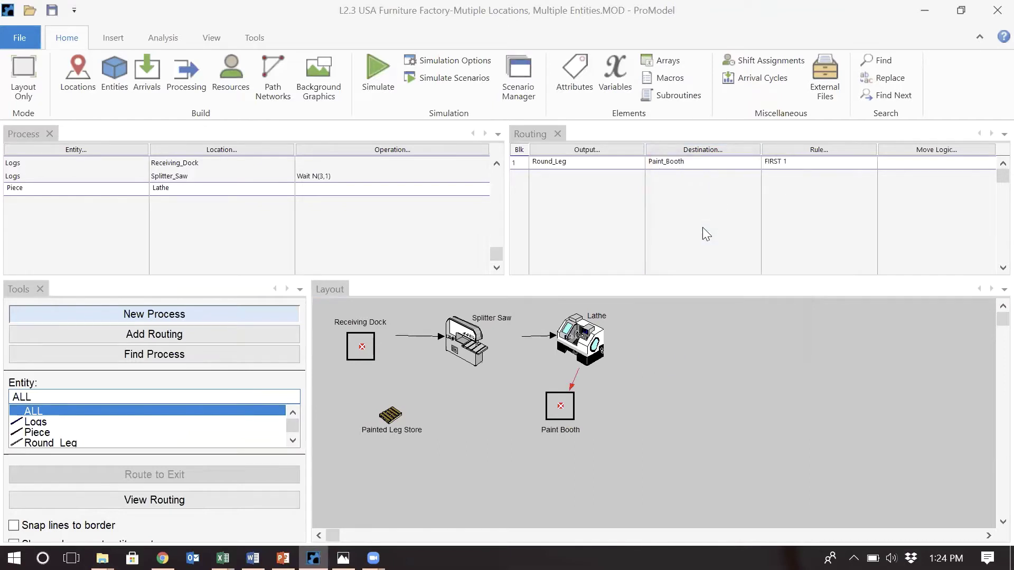
# Step: Enter the operation Wait T(3,6,9) for the Piece process at Lathe
pyautogui.click(327, 187)
pyautogui.write('Wait T(3,6,9)')
pyautogui.click(268, 189)
# Step: Add a fourth process record for Round_Leg at Paint_Booth, checking it against the routing of the Lathe record
pyautogui.click(244, 205)
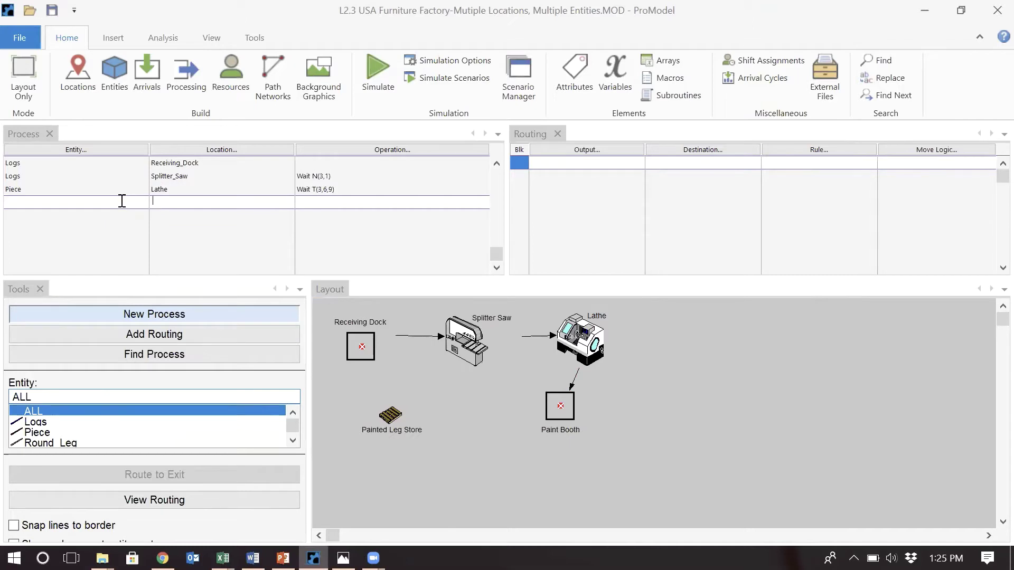
pyautogui.click(162, 189)
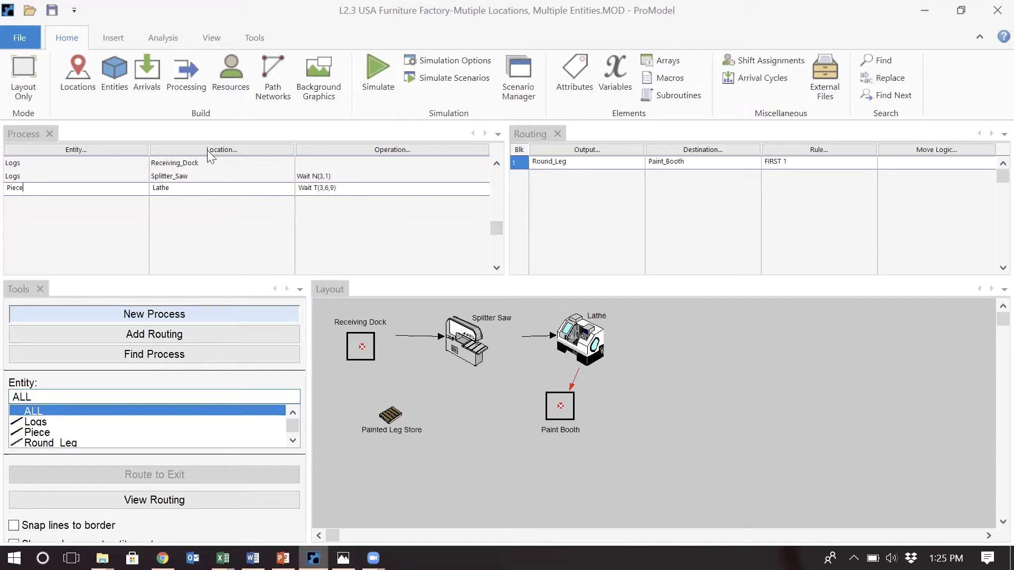
pyautogui.click(129, 203)
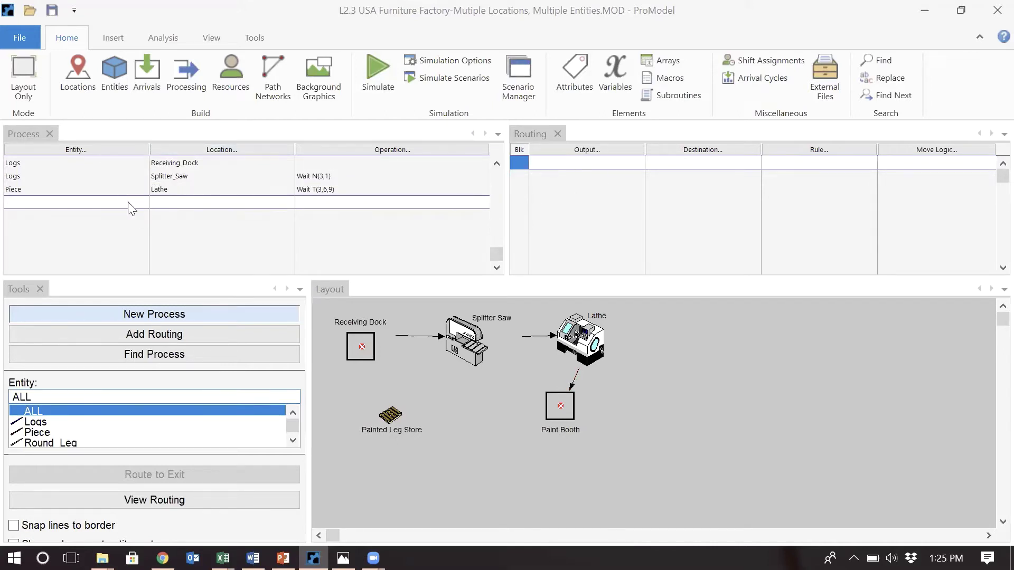
pyautogui.doubleClick(129, 203)
pyautogui.click(87, 265)
pyautogui.doubleClick(84, 267)
pyautogui.click(260, 189)
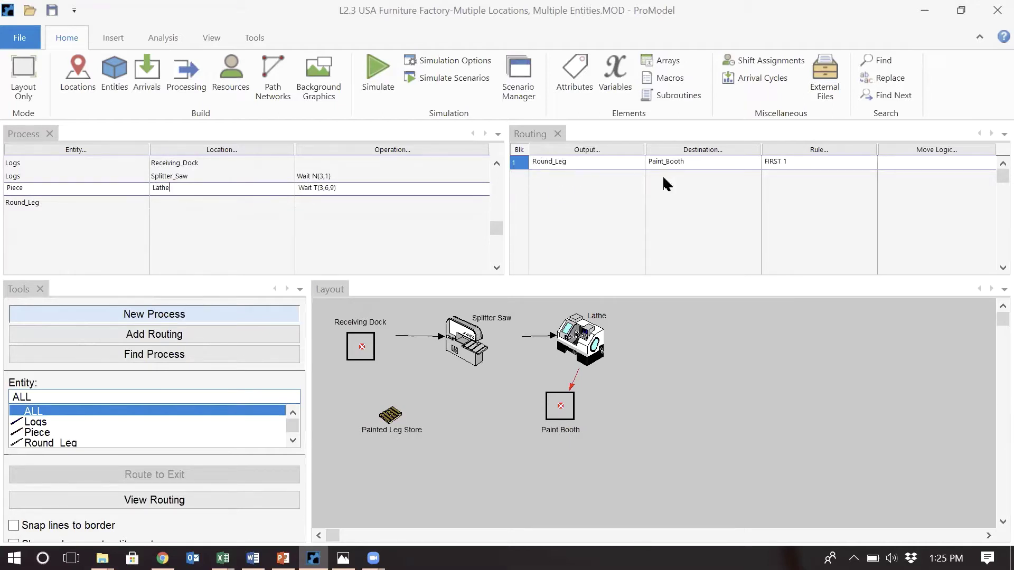
pyautogui.click(185, 202)
pyautogui.doubleClick(186, 203)
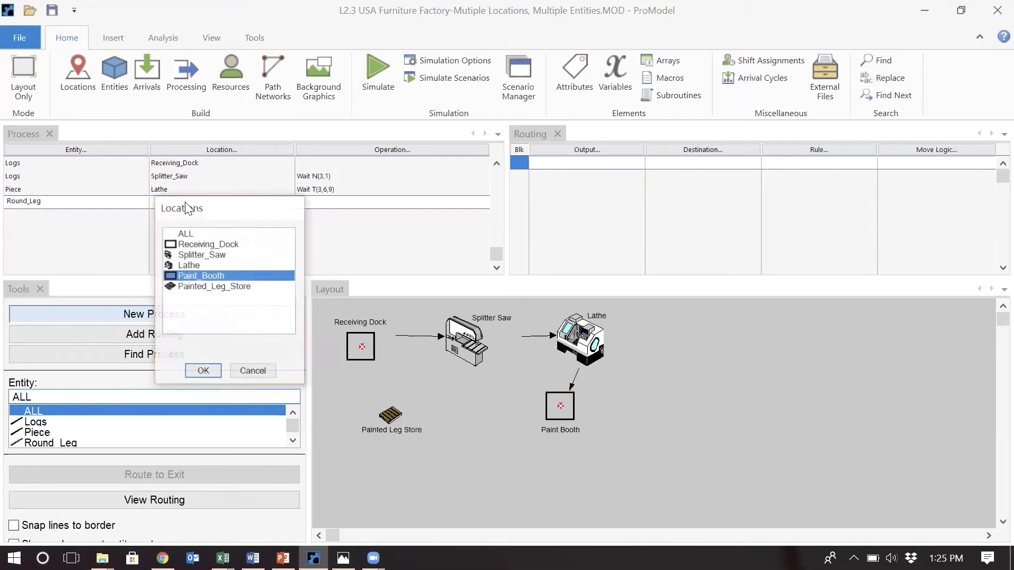
pyautogui.click(201, 276)
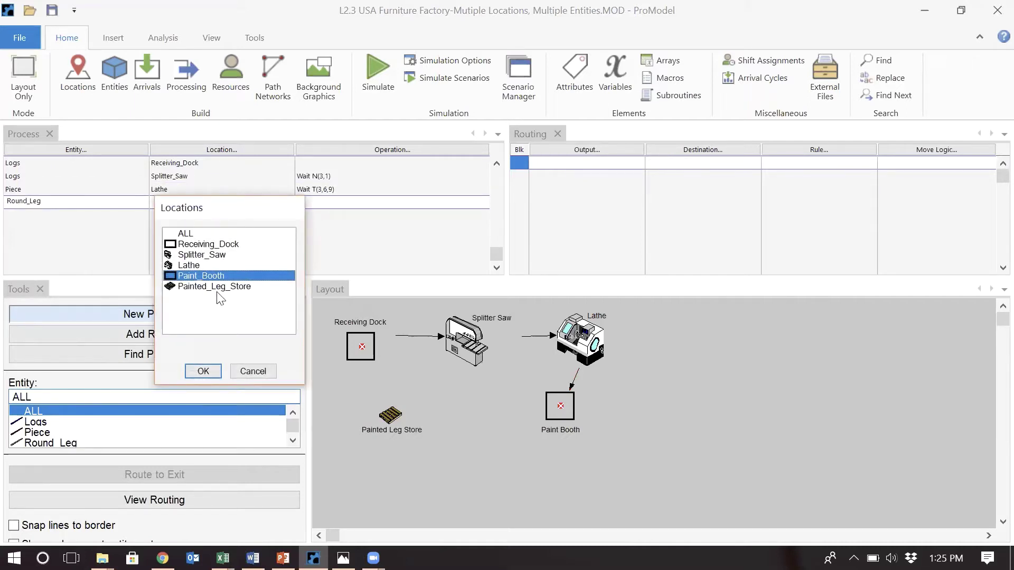
pyautogui.doubleClick(215, 275)
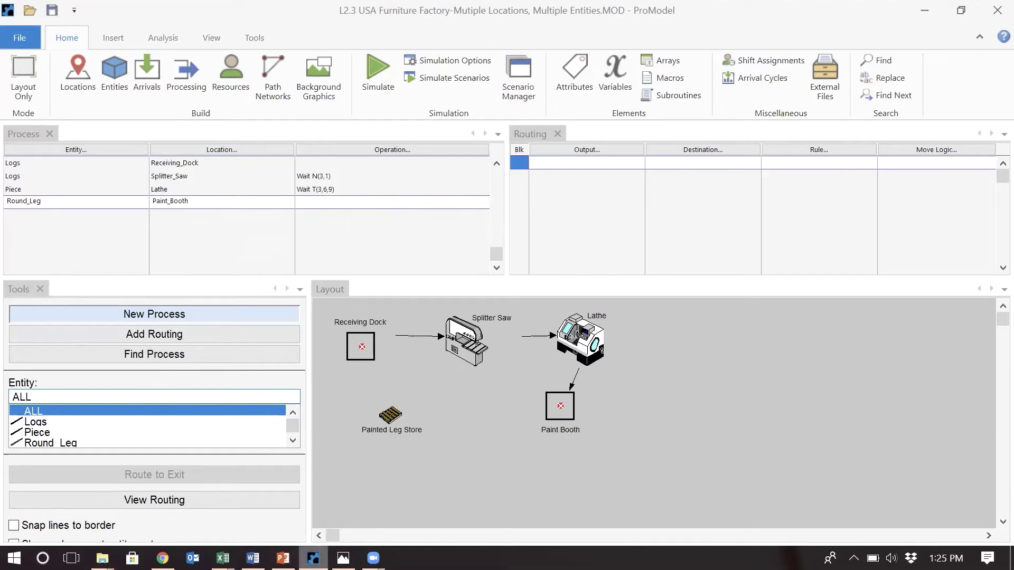
# Step: Following the flow sketch, route the output Painted_Leg from Paint_Booth to the destination Painted_Leg_Store
pyautogui.click(343, 558)
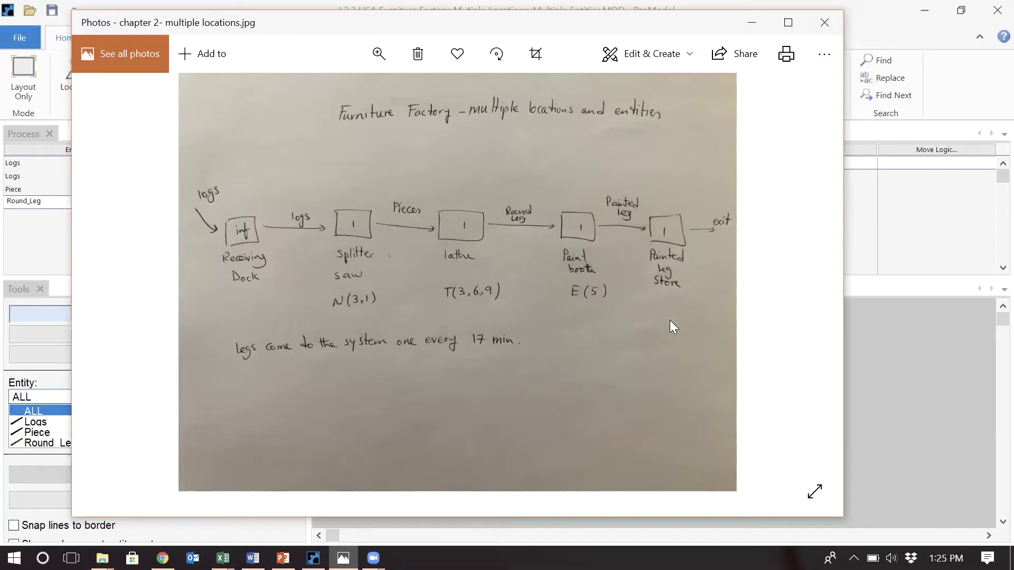
pyautogui.click(914, 364)
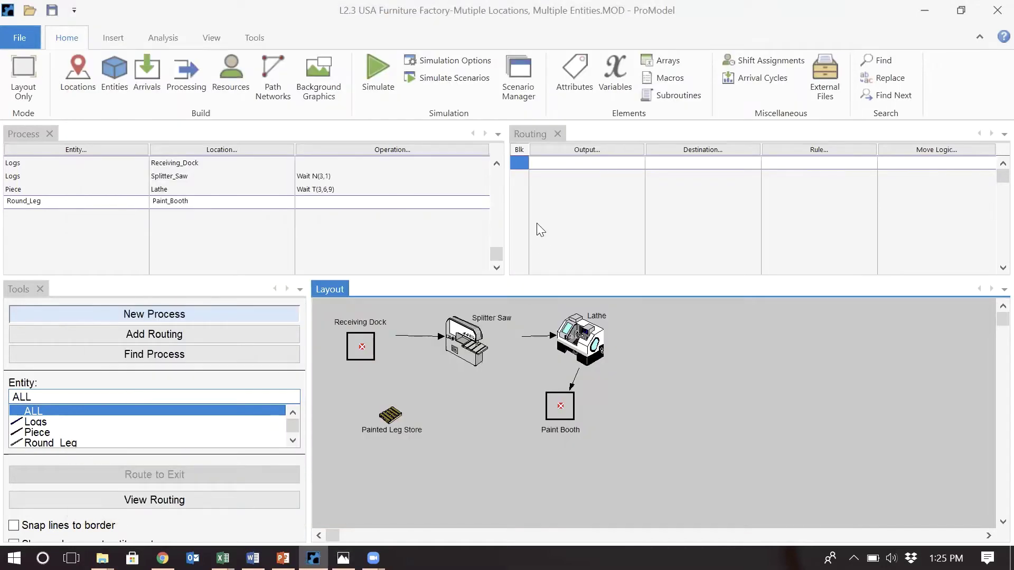
pyautogui.click(595, 153)
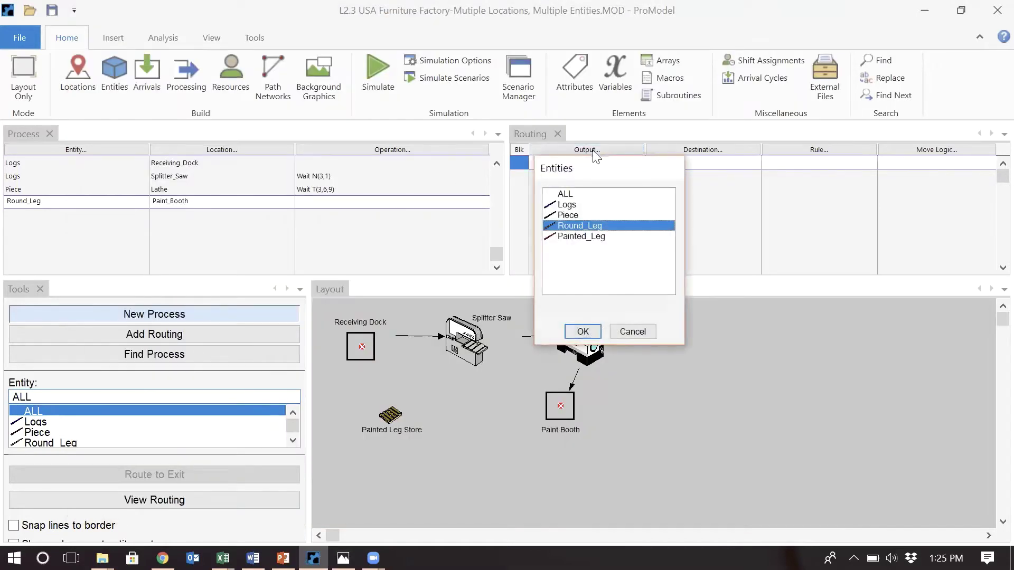
pyautogui.doubleClick(580, 237)
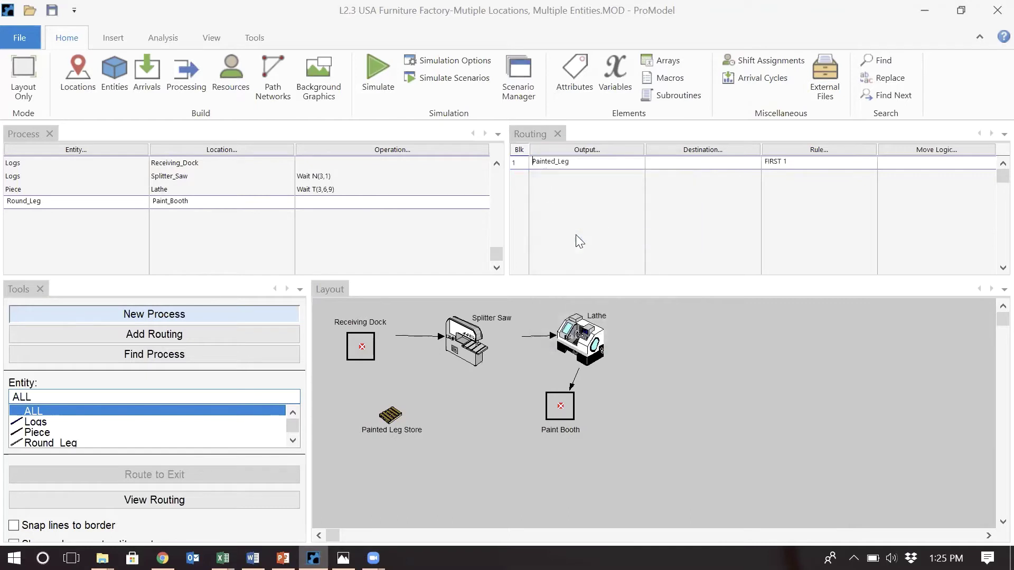
pyautogui.click(674, 145)
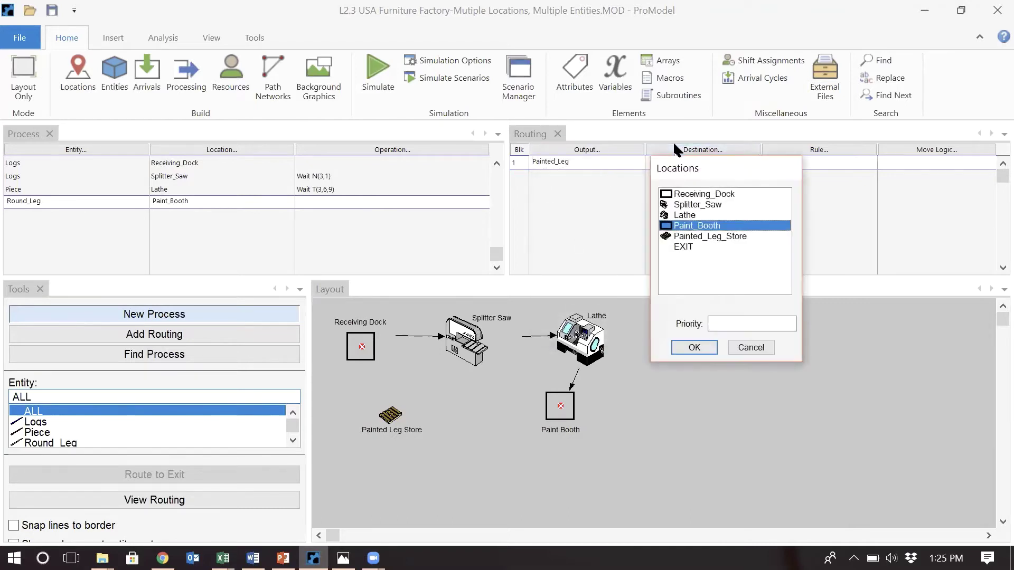
pyautogui.doubleClick(693, 237)
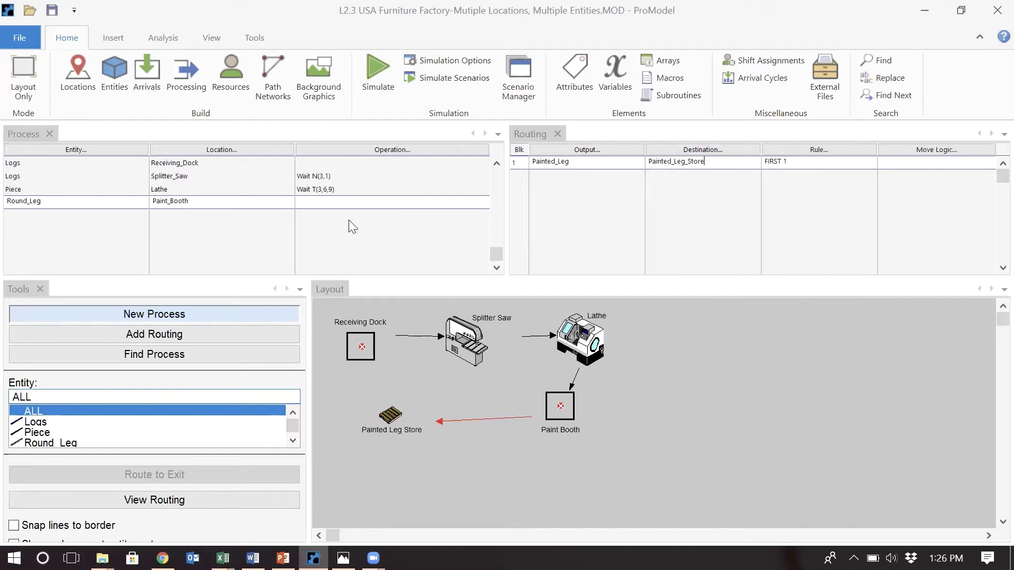
# Step: Enter the operation Wait E(5) for the Round_Leg process at Paint_Booth
pyautogui.click(319, 205)
pyautogui.write('Wait ')
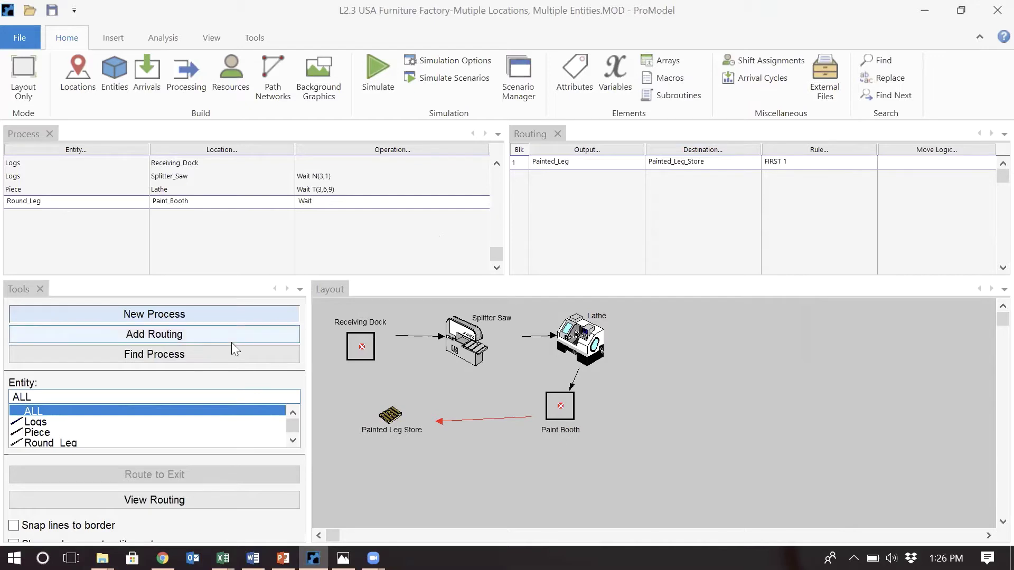
pyautogui.write('E(5)')
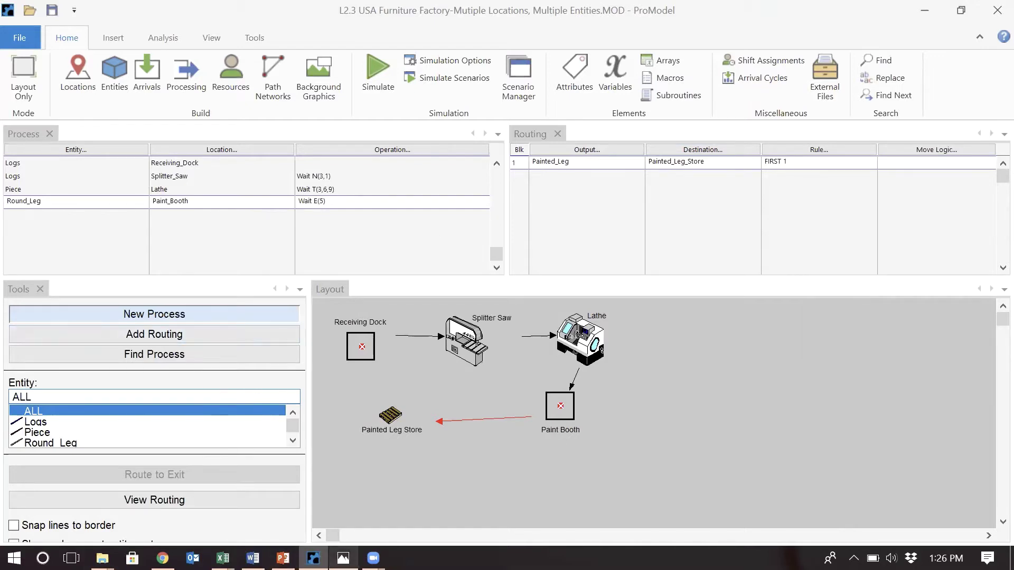
# Step: Following the flow sketch, add a fifth process record for Painted_Leg at Painted_Leg_Store
pyautogui.click(344, 558)
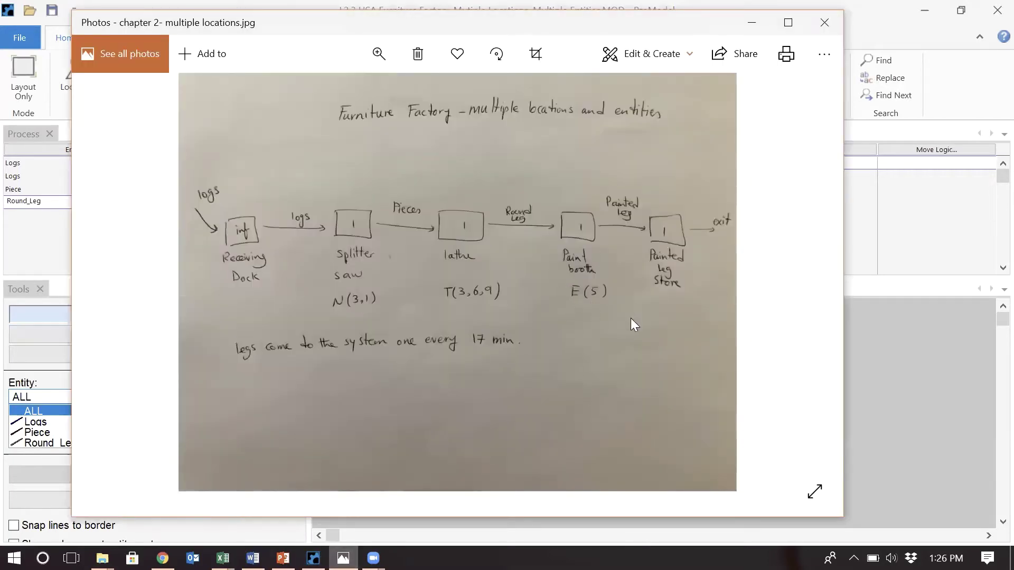
pyautogui.click(888, 371)
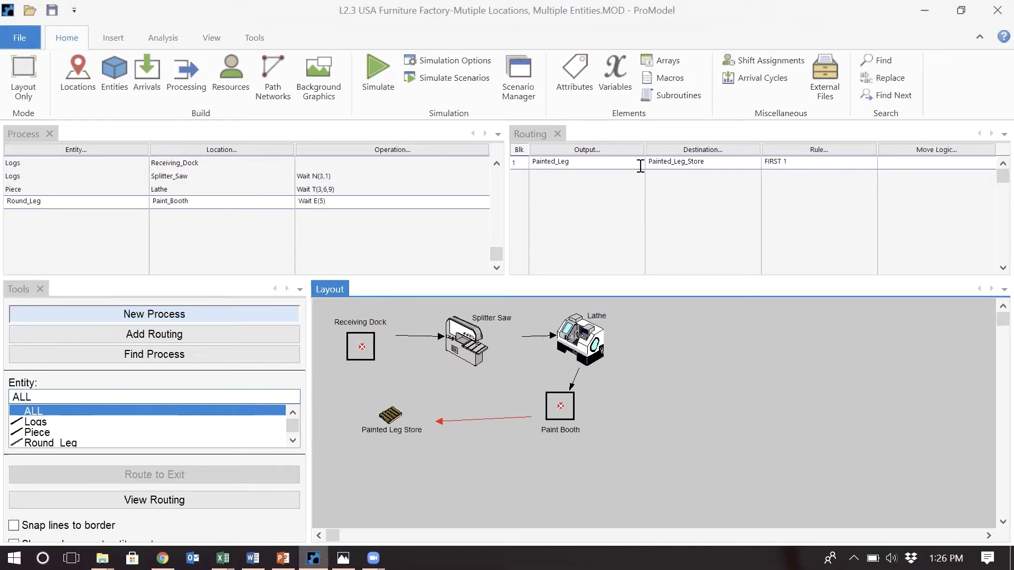
pyautogui.click(267, 202)
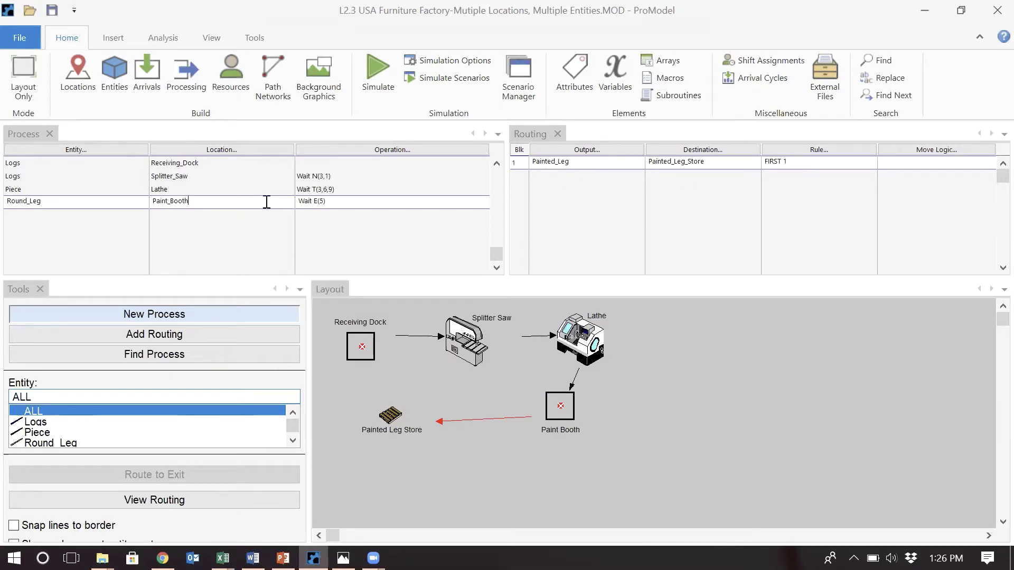
pyautogui.press('Return')
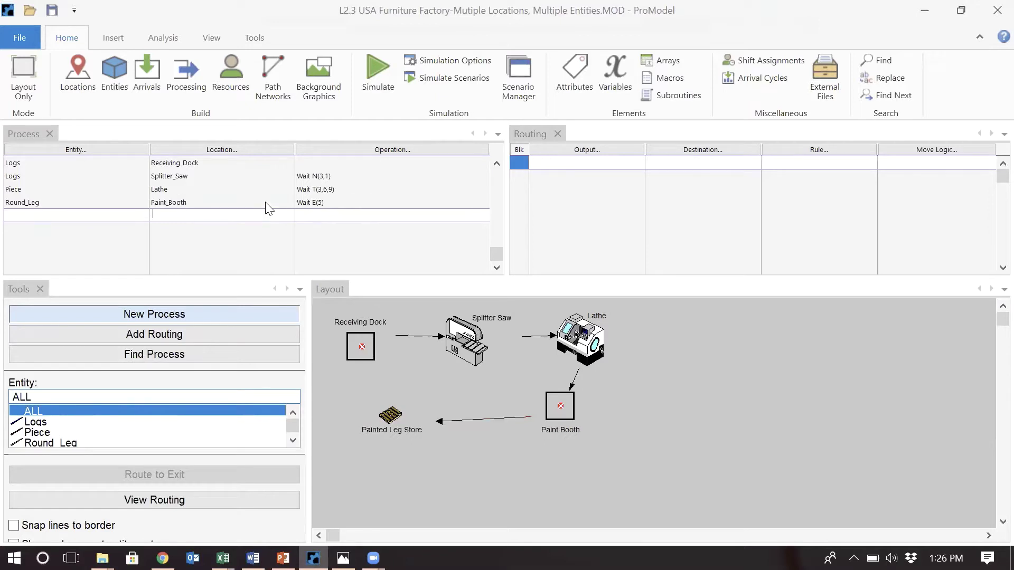
pyautogui.doubleClick(97, 216)
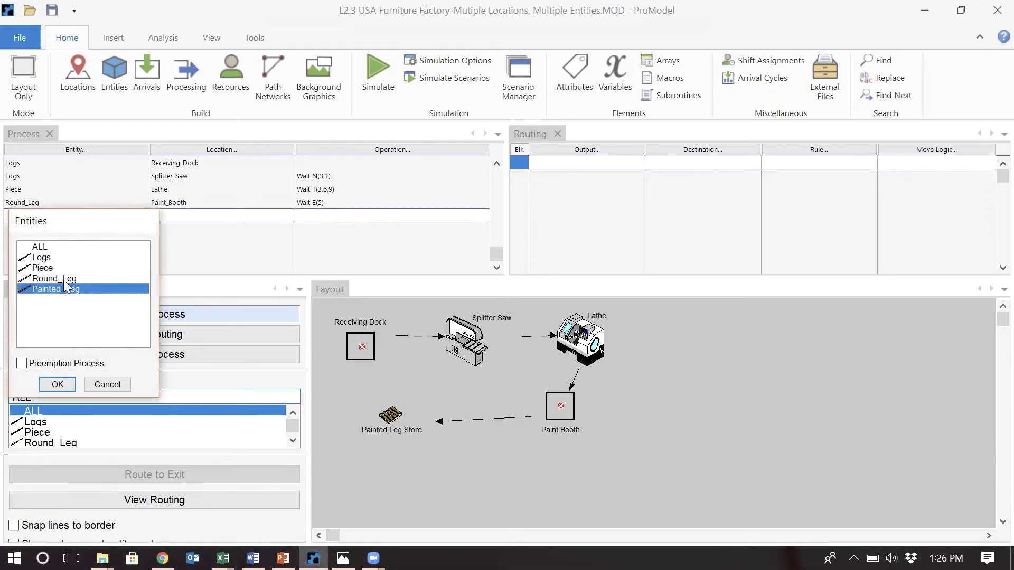
pyautogui.doubleClick(65, 288)
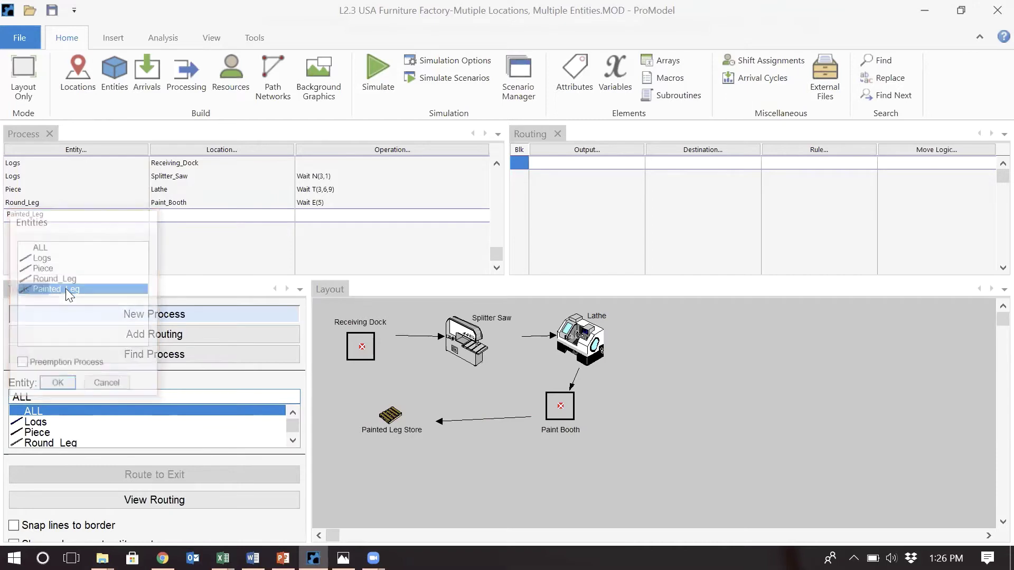
pyautogui.doubleClick(191, 217)
pyautogui.doubleClick(209, 300)
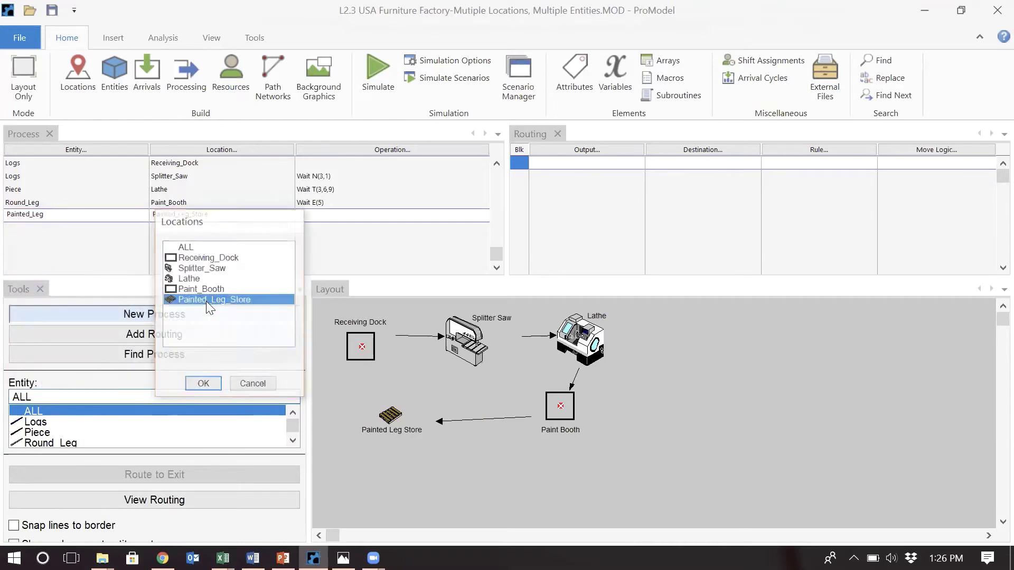
# Step: Route the output Painted_Leg from Painted_Leg_Store to the destination EXIT and check it against the flow sketch
pyautogui.click(587, 151)
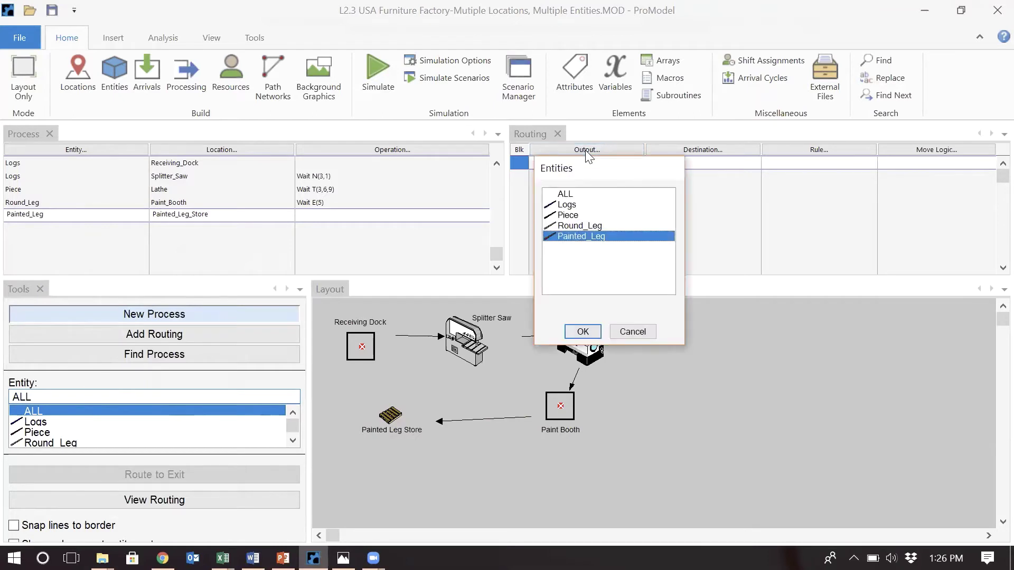
pyautogui.doubleClick(570, 235)
pyautogui.click(699, 150)
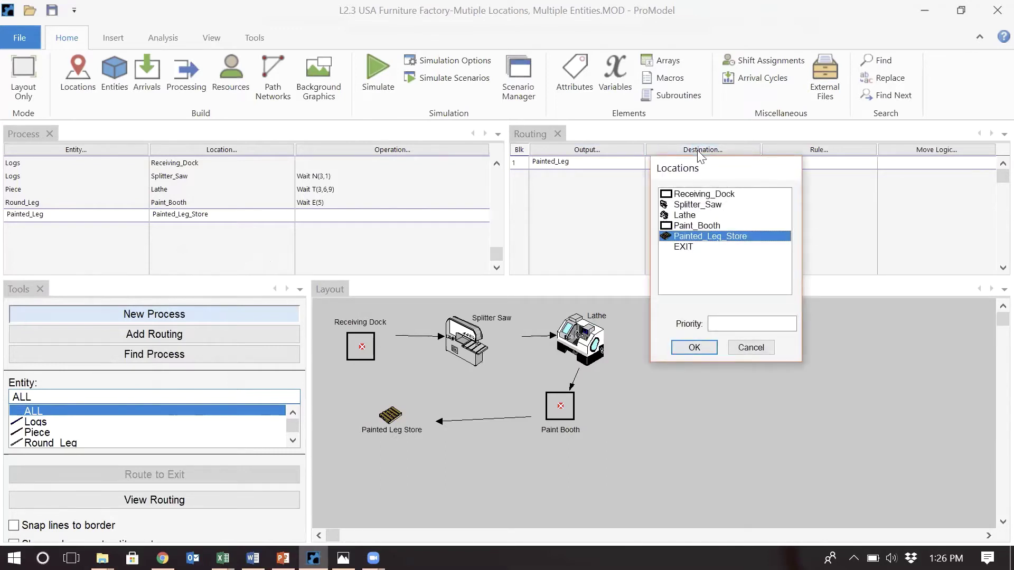
pyautogui.doubleClick(687, 247)
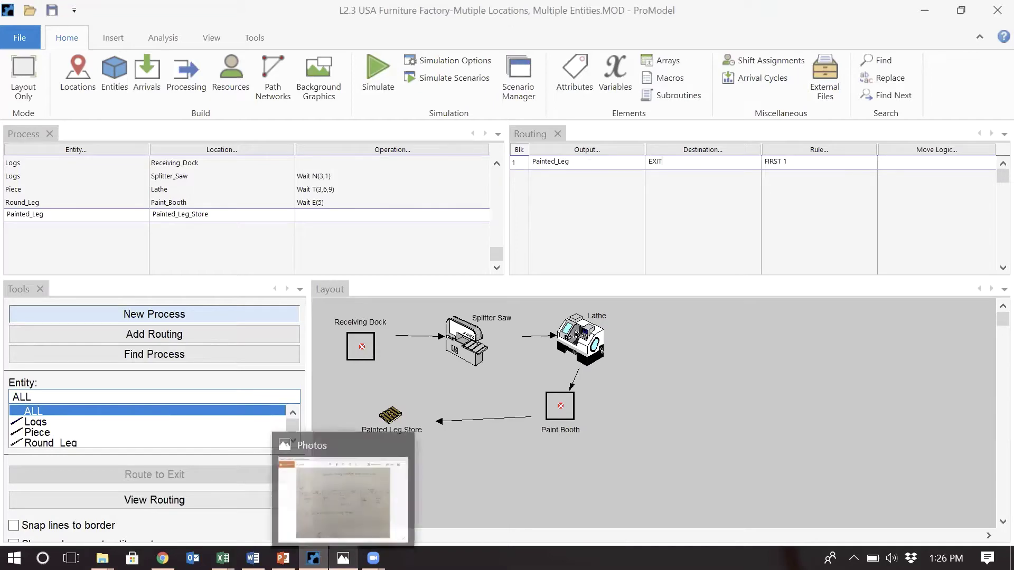
pyautogui.click(342, 559)
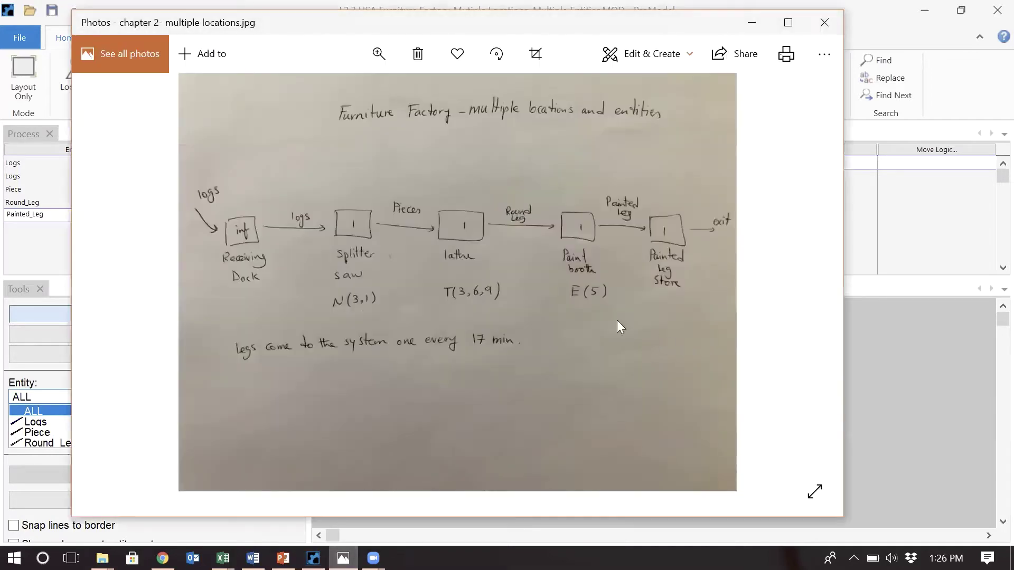
pyautogui.click(897, 378)
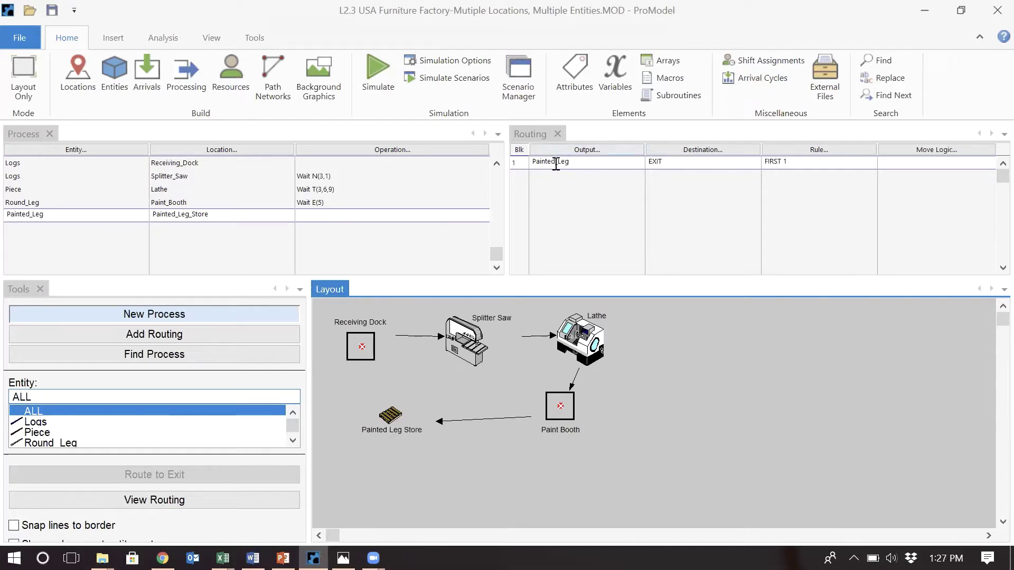
# Step: Review the routing rule for Round_Leg going from Lathe to Paint_Booth, without changing it
pyautogui.click(319, 190)
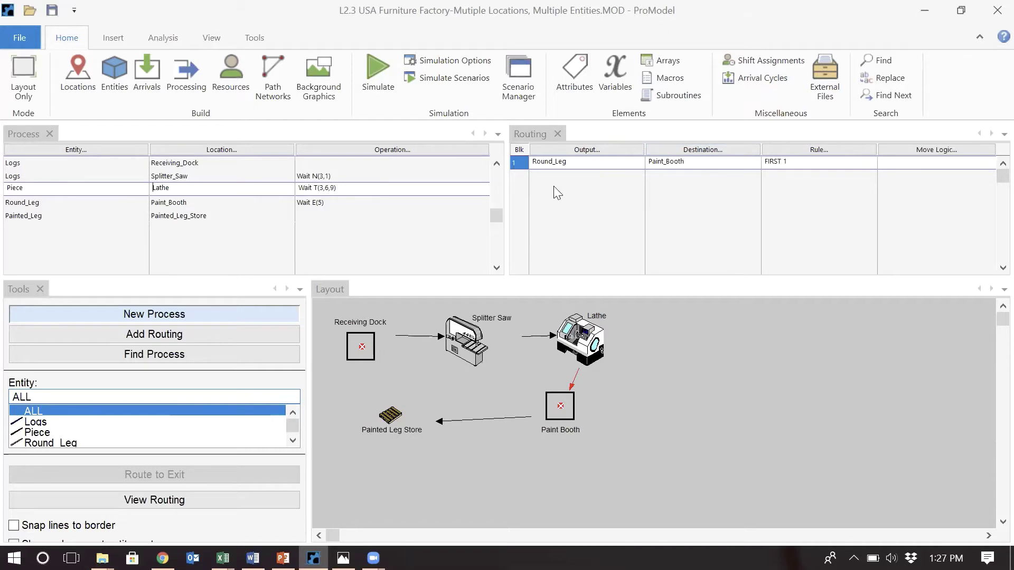
pyautogui.click(807, 154)
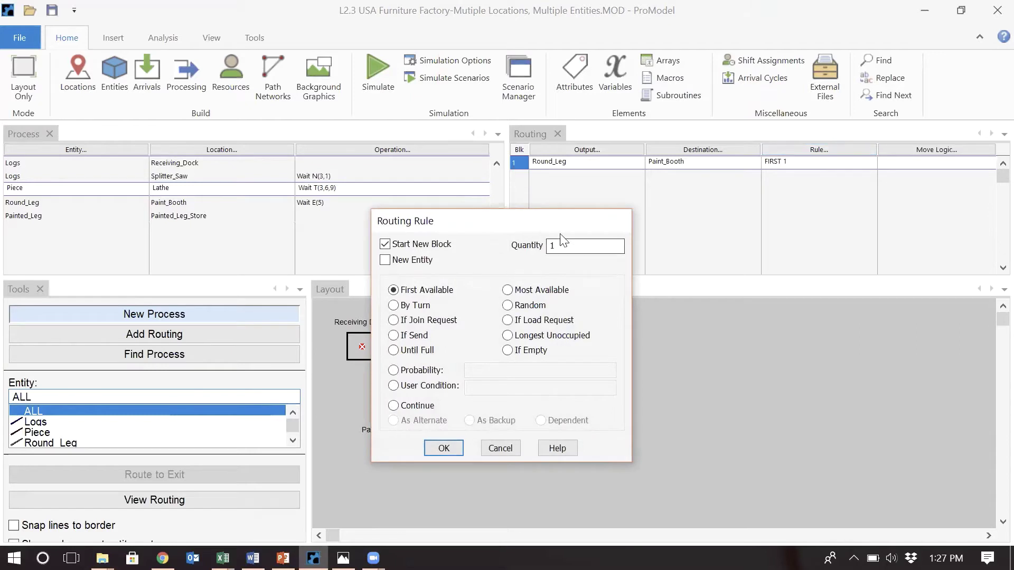
pyautogui.click(492, 453)
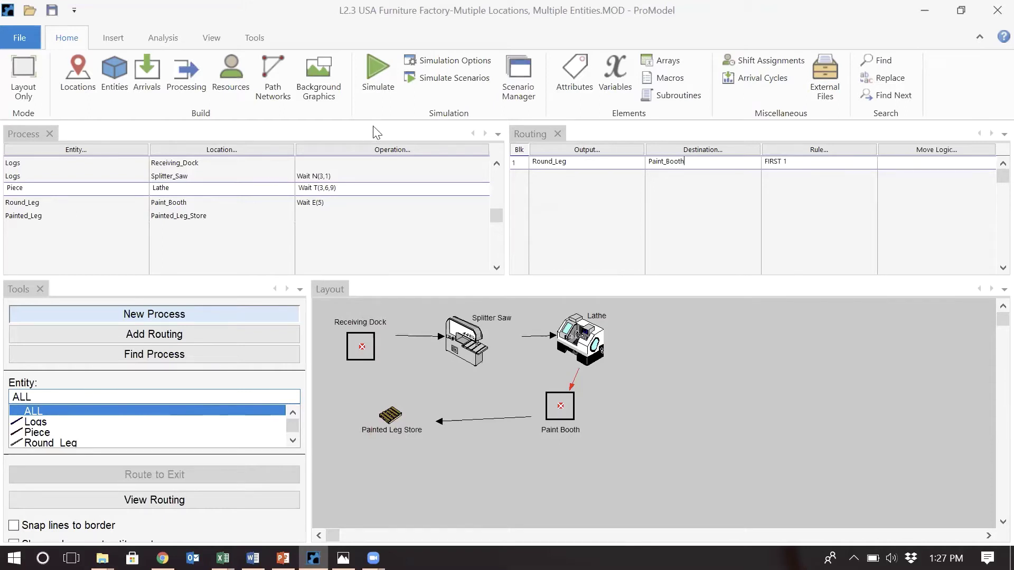
# Step: Run the Baseline simulation for 2000 hours, turning animation off during the run, and open the results
pyautogui.click(474, 71)
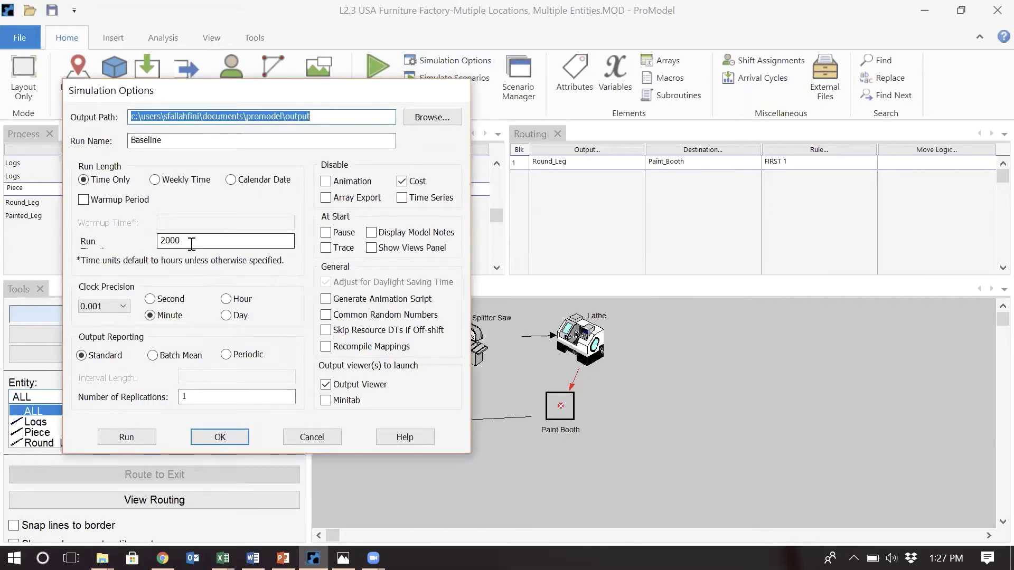
pyautogui.click(192, 244)
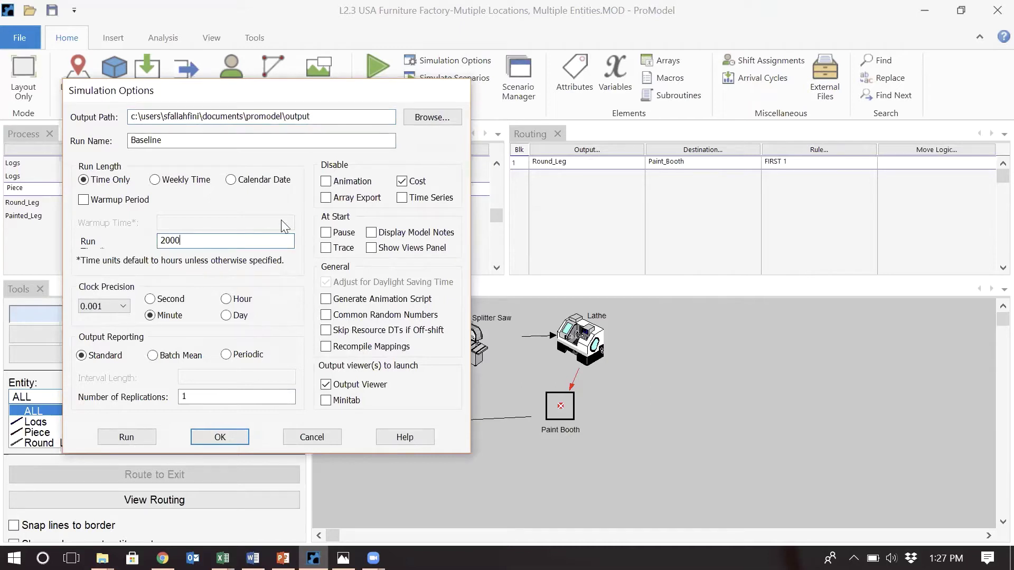
pyautogui.click(127, 438)
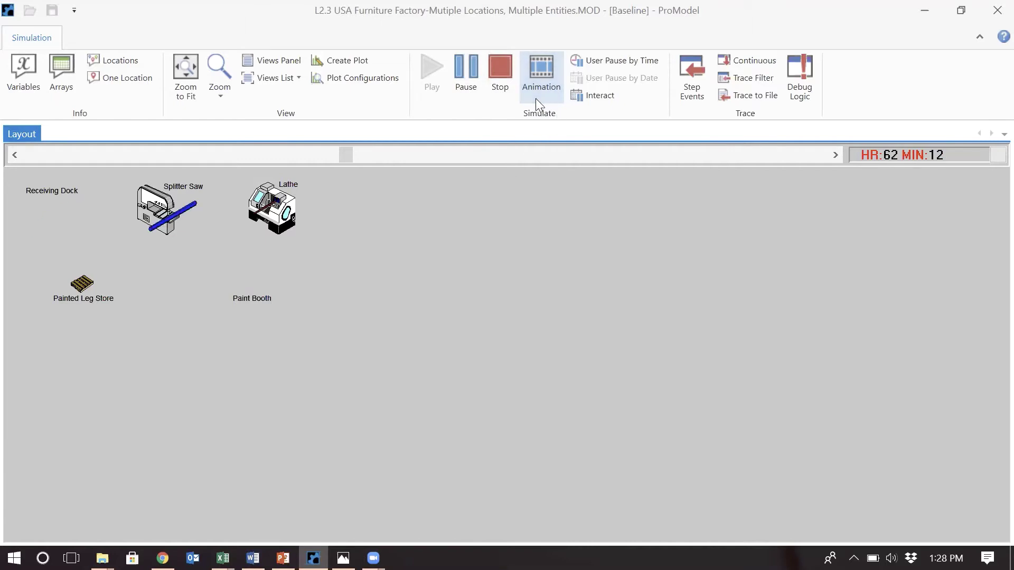
pyautogui.click(538, 103)
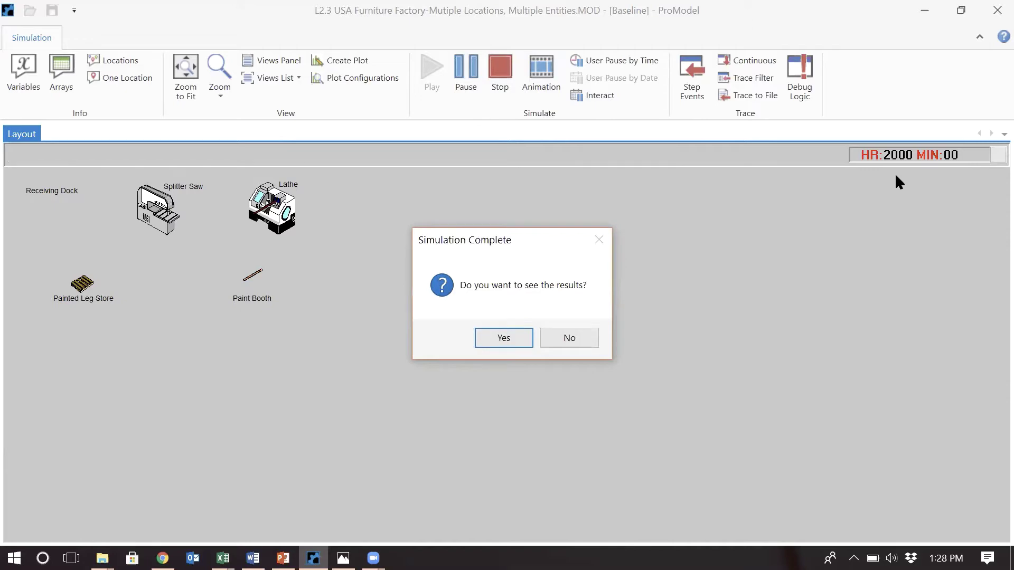
pyautogui.click(504, 339)
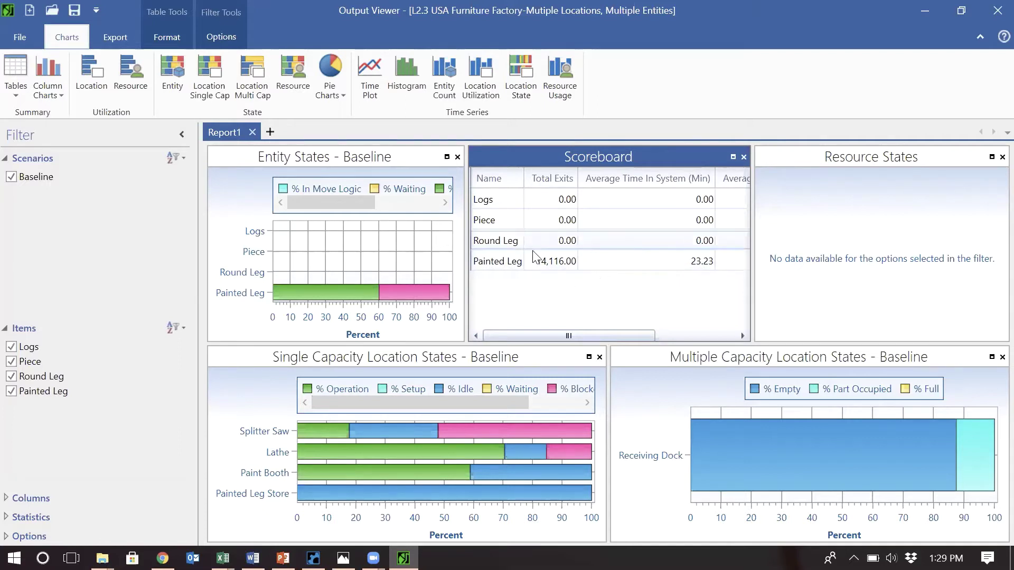
# Step: Temporarily filter Logs and Piece out of the Scoreboard table and restore them
pyautogui.click(11, 347)
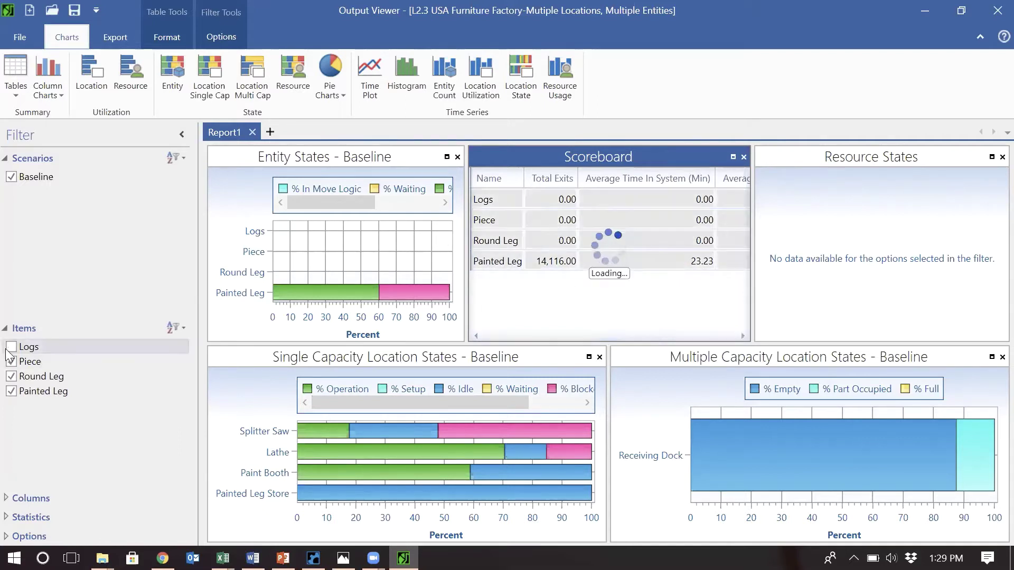
pyautogui.click(11, 362)
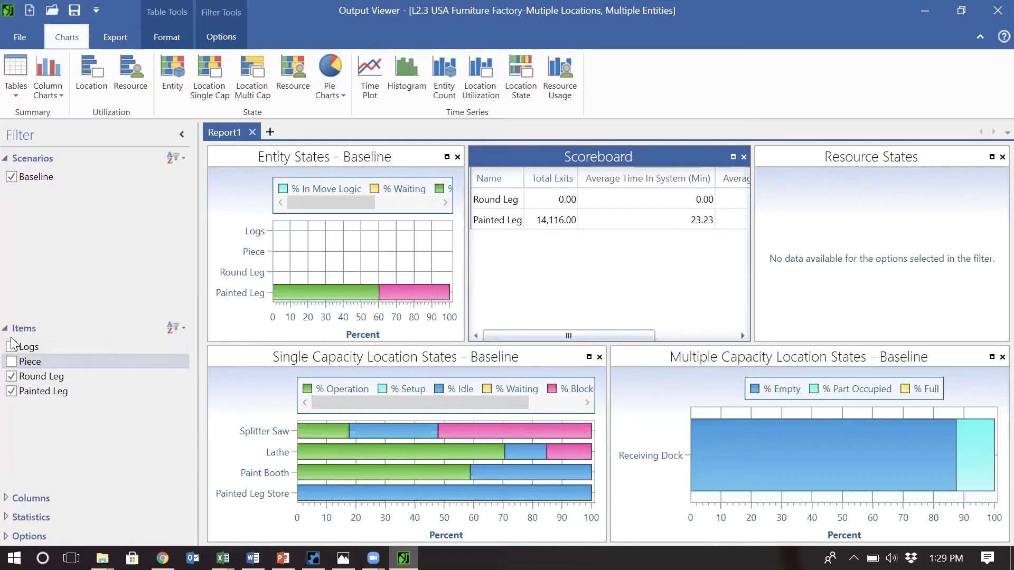
pyautogui.click(11, 376)
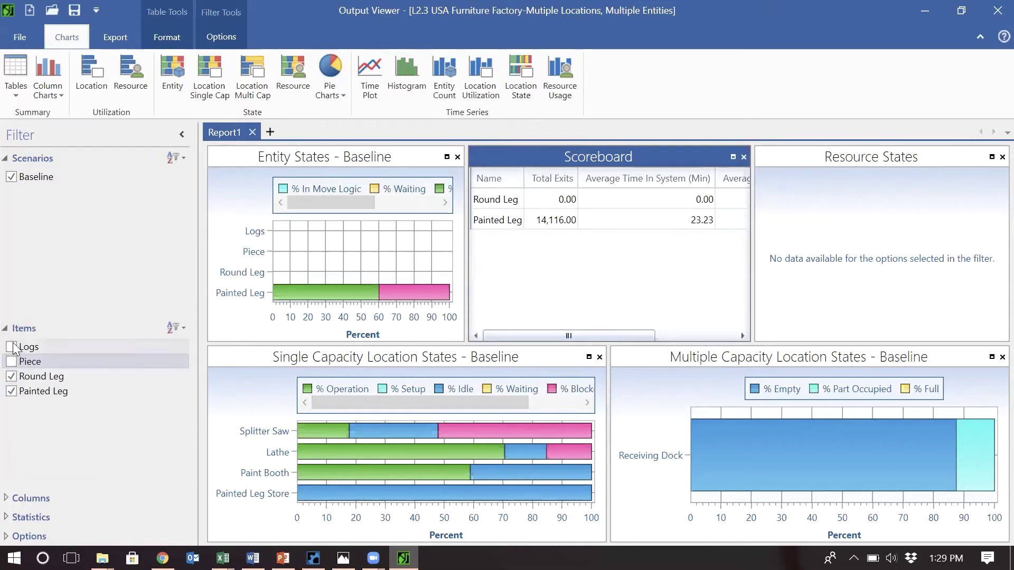
pyautogui.click(11, 347)
pyautogui.click(11, 361)
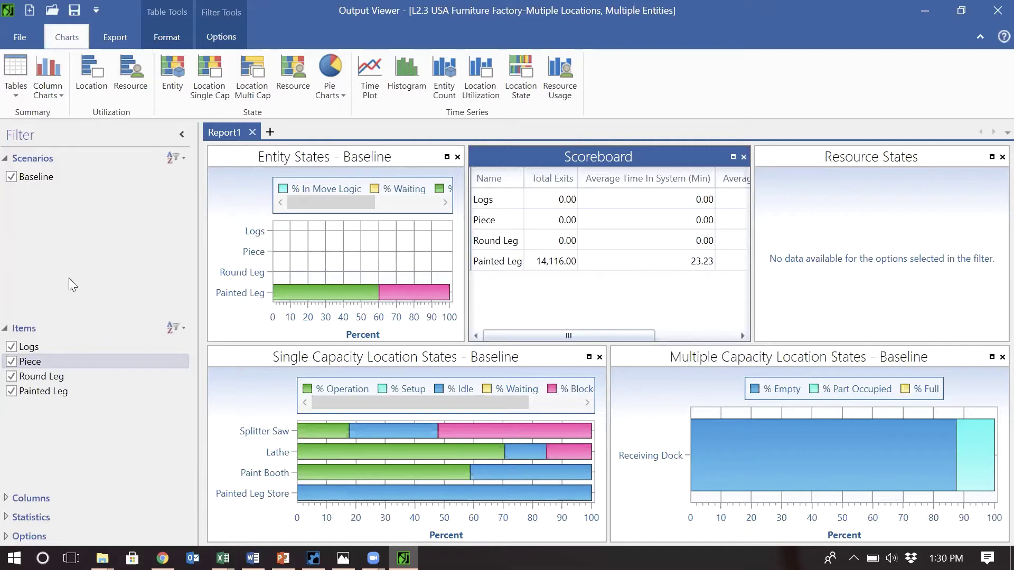
# Step: Open the Location Summary table and examine the % Utilization of the Splitter Saw and the other locations
pyautogui.click(16, 85)
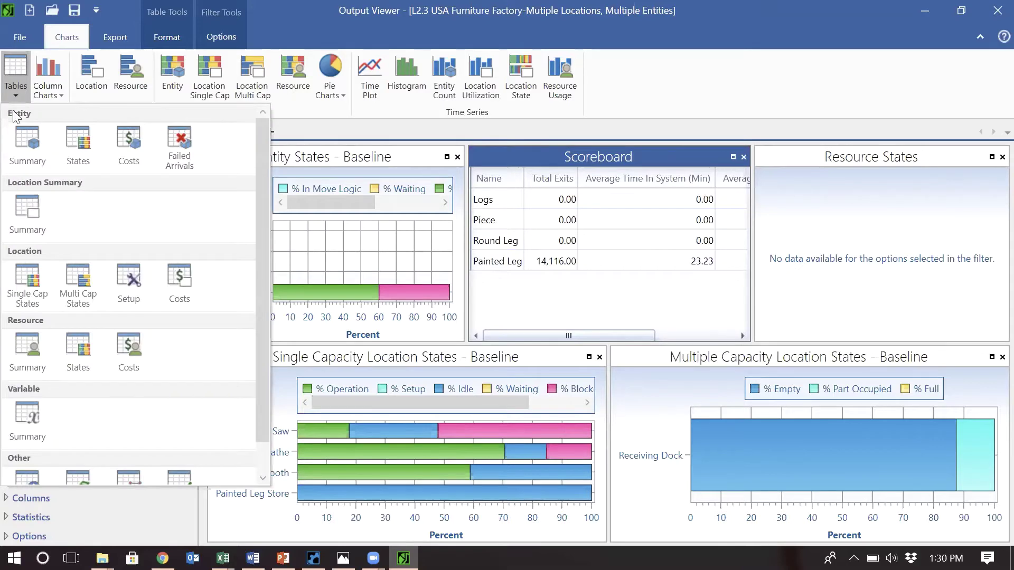
pyautogui.click(28, 216)
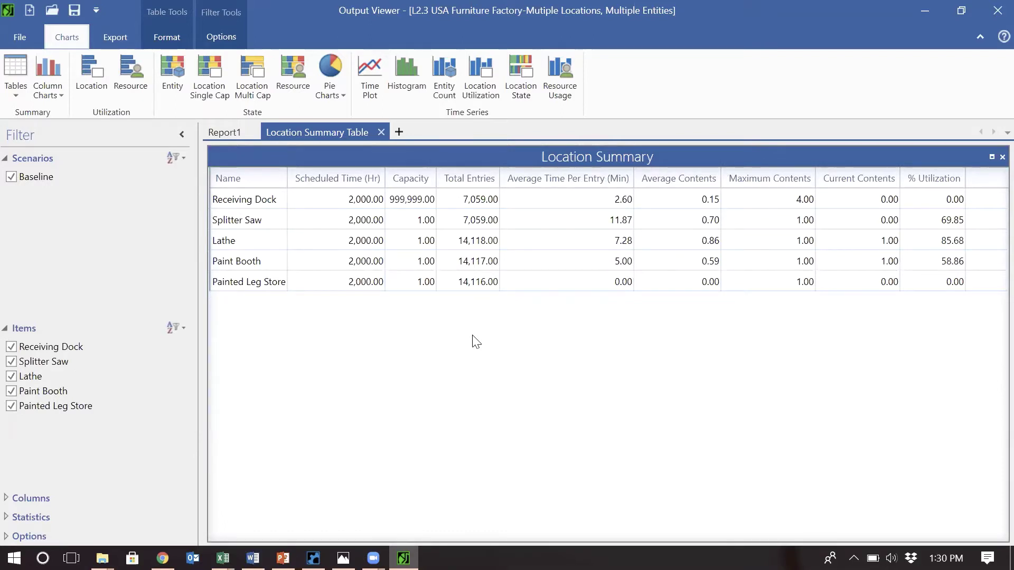
pyautogui.click(951, 220)
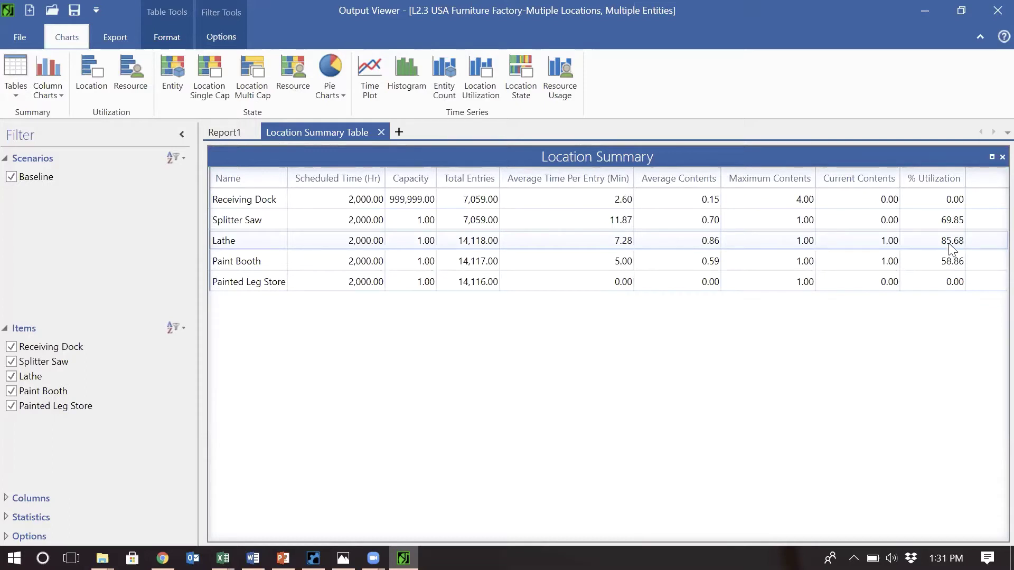
# Step: Examine the Splitter Saw's state percentages, including % Blocked, in the Single Capacity Location States chart of Report1
pyautogui.click(231, 133)
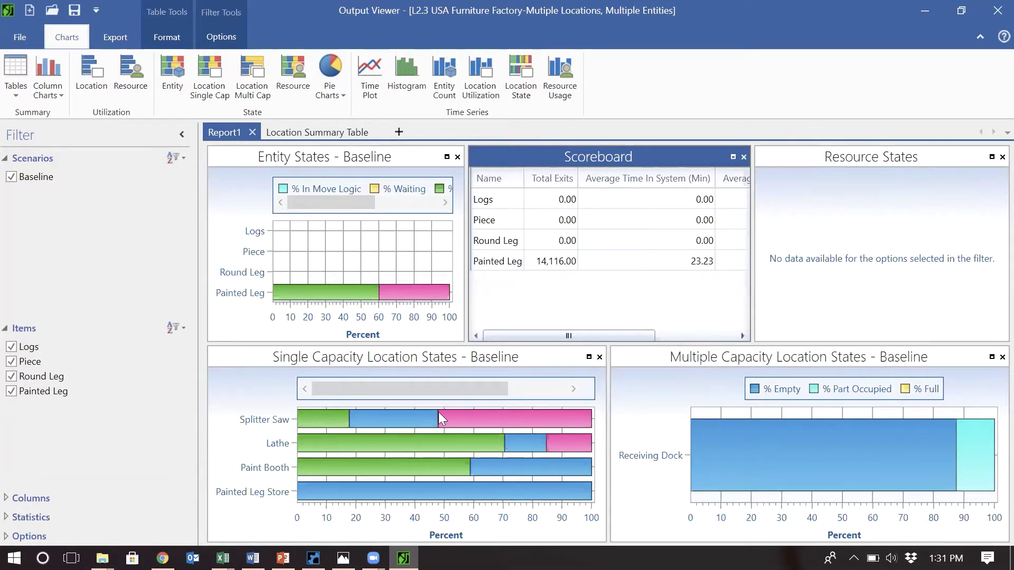
pyautogui.moveTo(439, 412)
pyautogui.click(304, 442)
pyautogui.moveTo(557, 417)
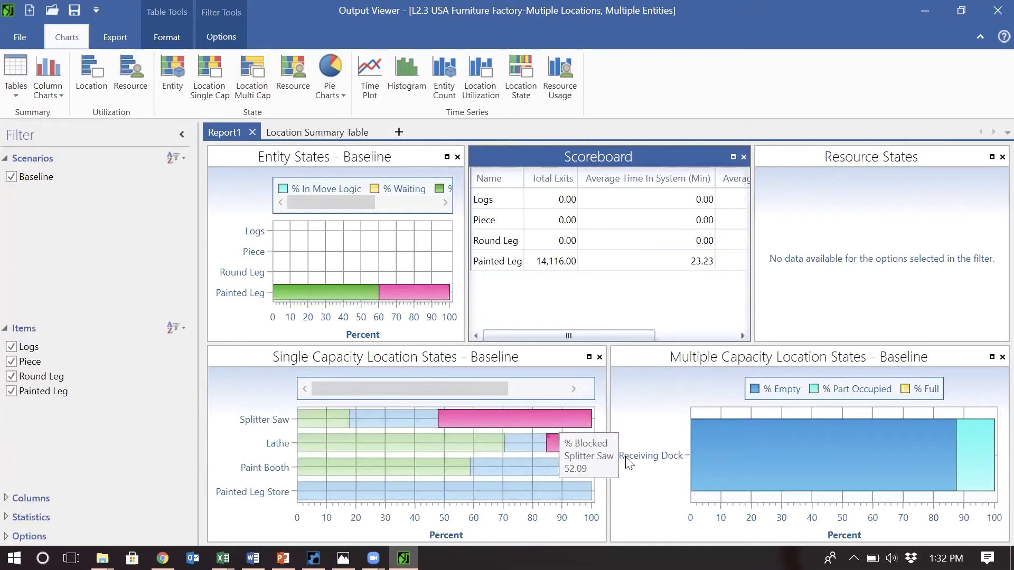
pyautogui.click(637, 390)
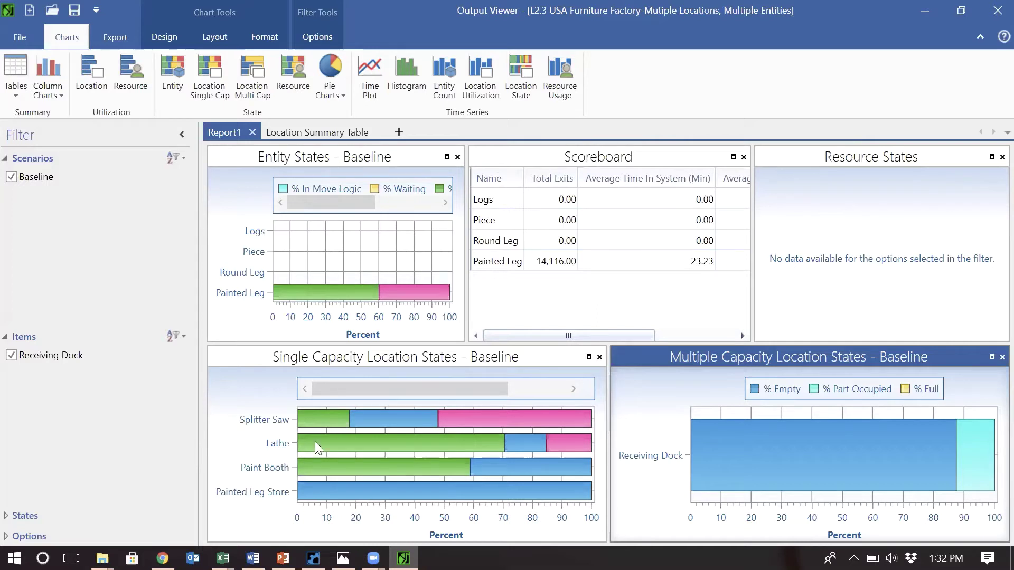
# Step: Compare the Lathe's % Operation and % Blocked in the Single Capacity Location States chart with its Location Summary utilization
pyautogui.moveTo(345, 445)
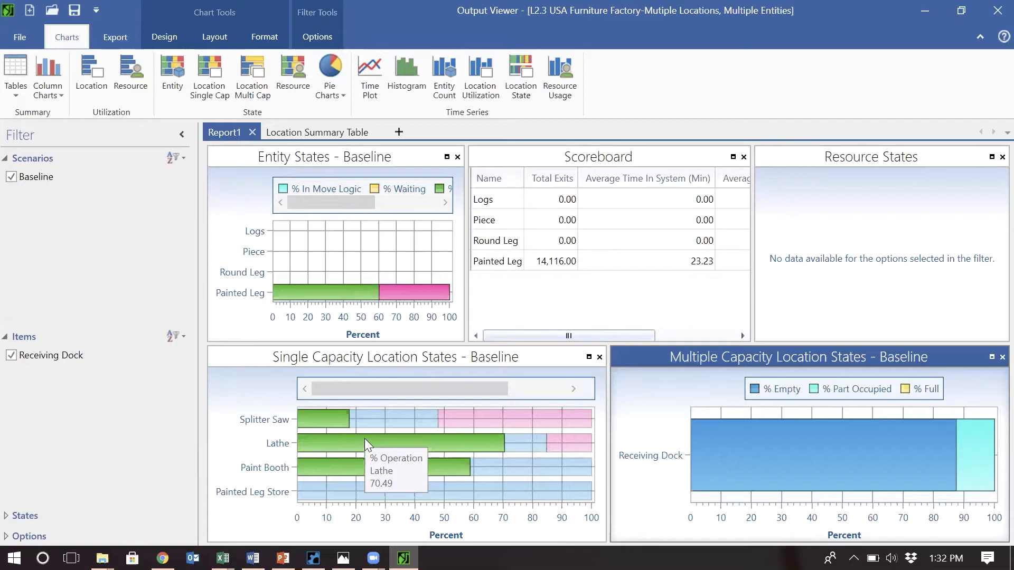
pyautogui.click(323, 133)
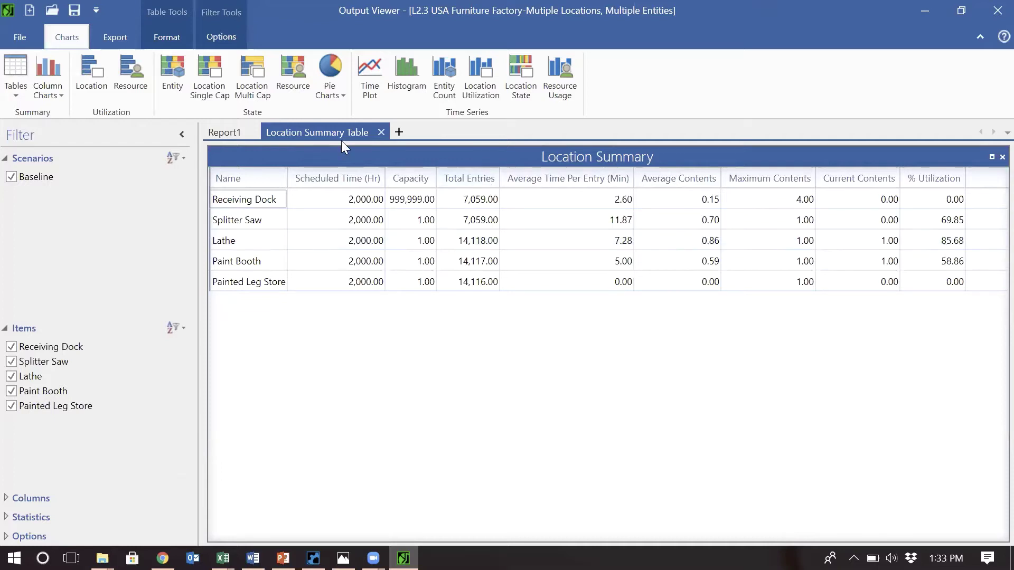
pyautogui.click(234, 132)
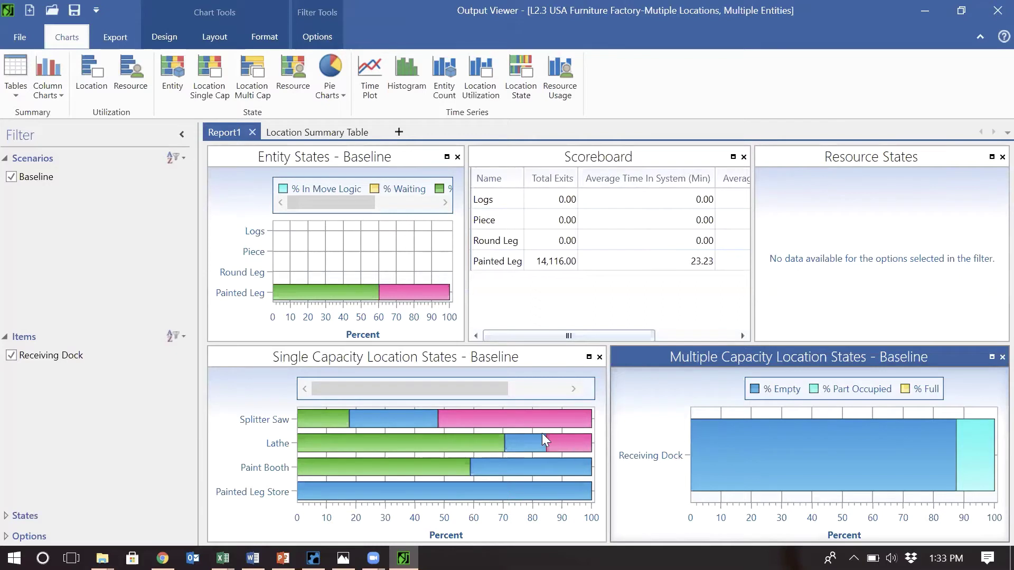
pyautogui.moveTo(552, 445)
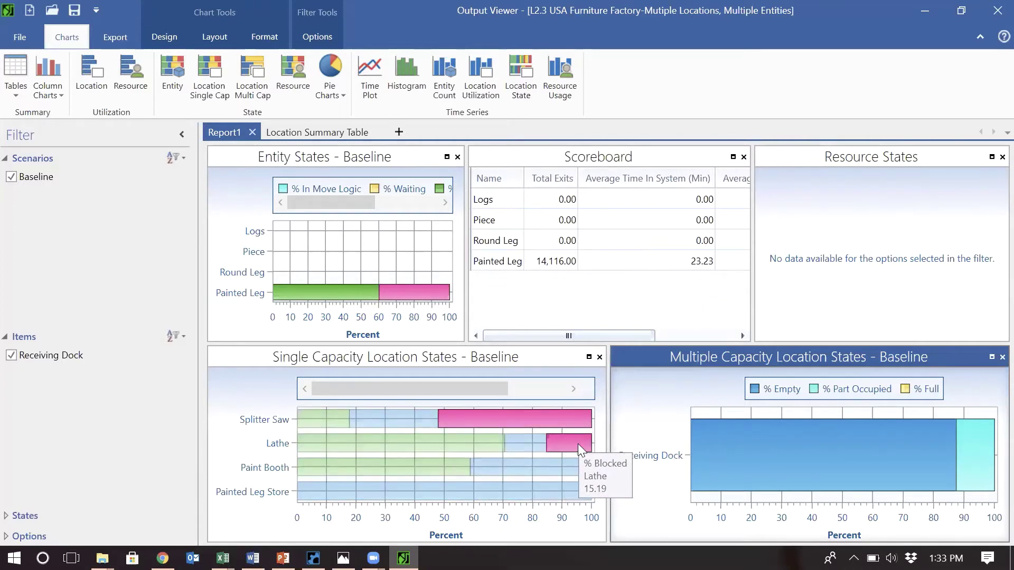
pyautogui.click(331, 134)
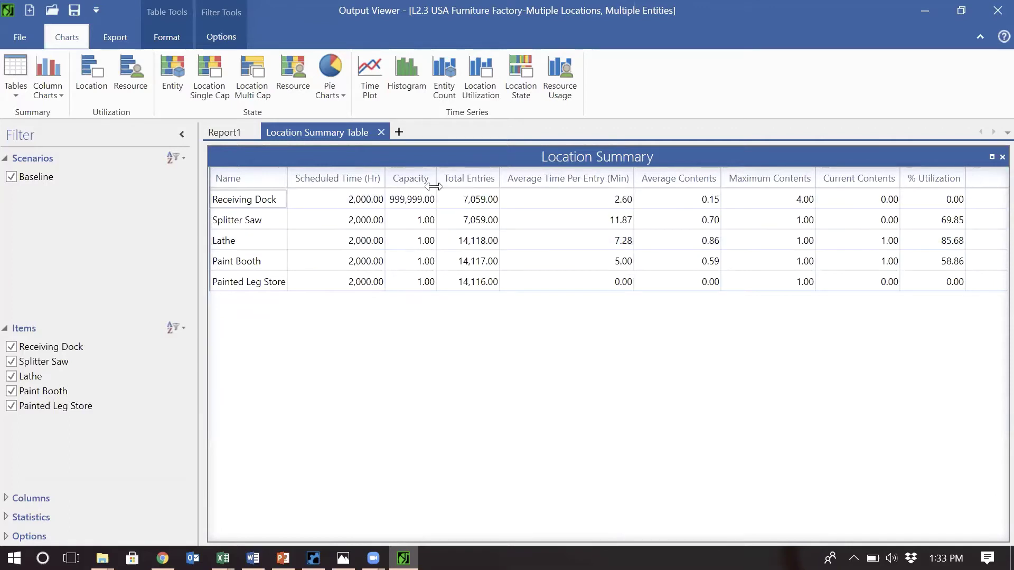
# Step: Examine the Lathe's % Blocked in Report1's Single Capacity Location States chart and check it against the flow sketch photo
pyautogui.click(231, 132)
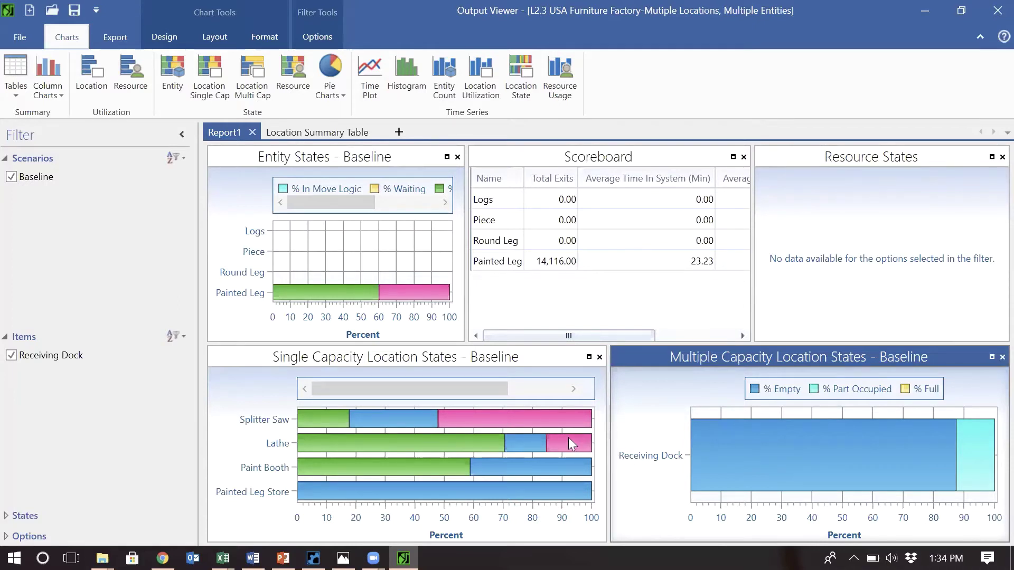
pyautogui.moveTo(568, 441)
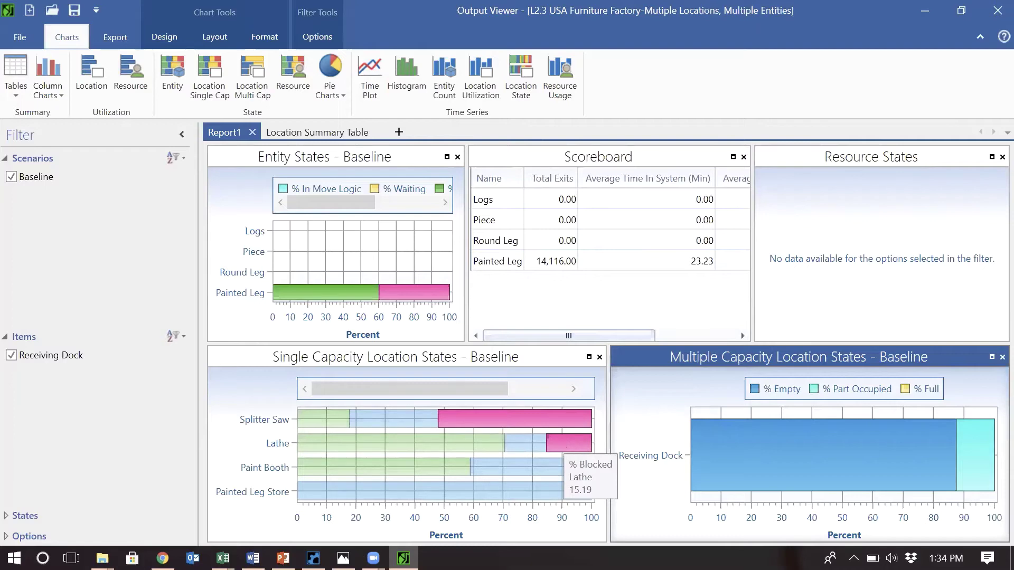
pyautogui.click(338, 491)
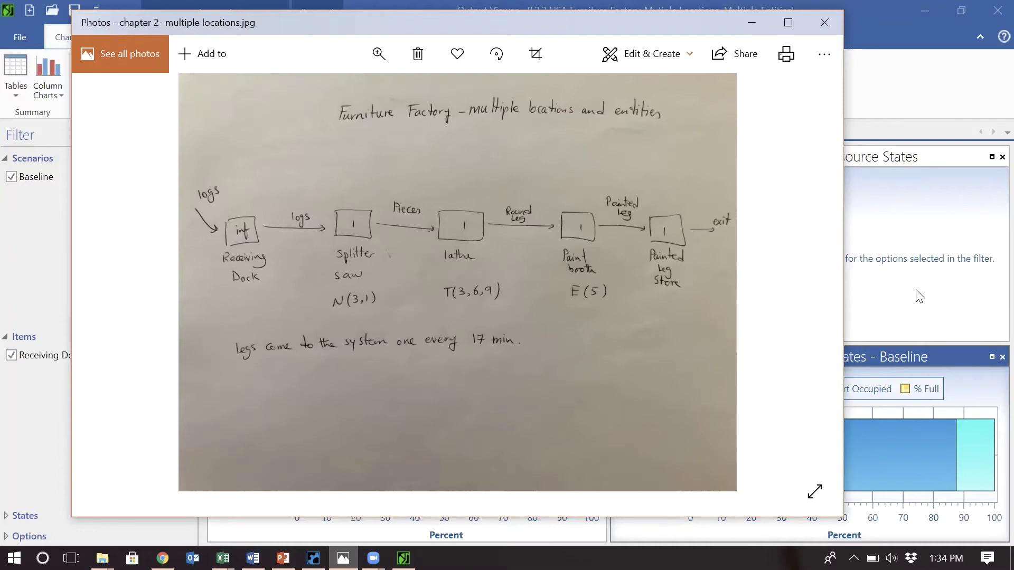
pyautogui.hotkey('alt', 'Tab')
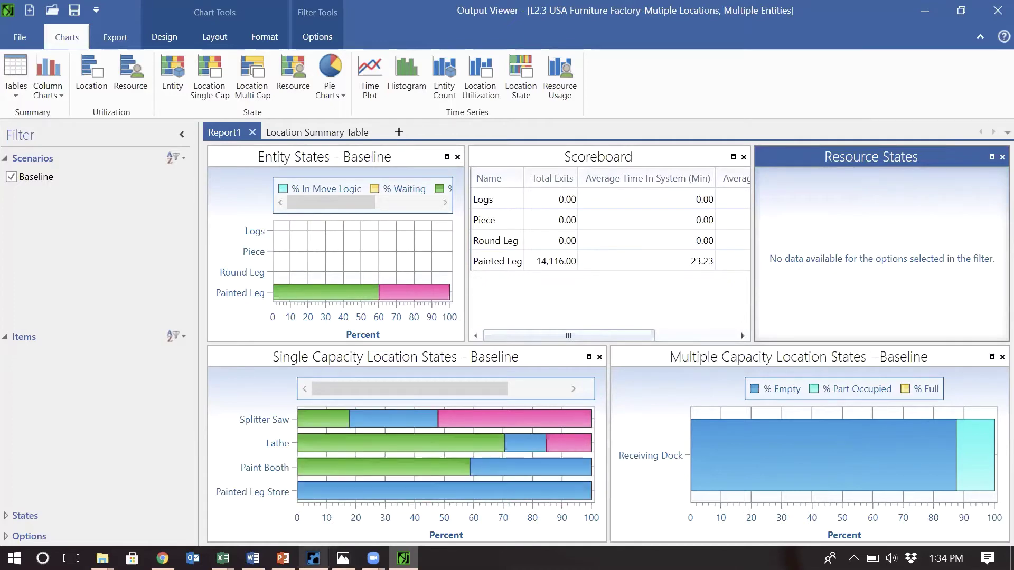
# Step: Review the Lathe's place in the flow sketch, and inspect its % Operation and % Blocked states in the Report1 chart
pyautogui.click(343, 558)
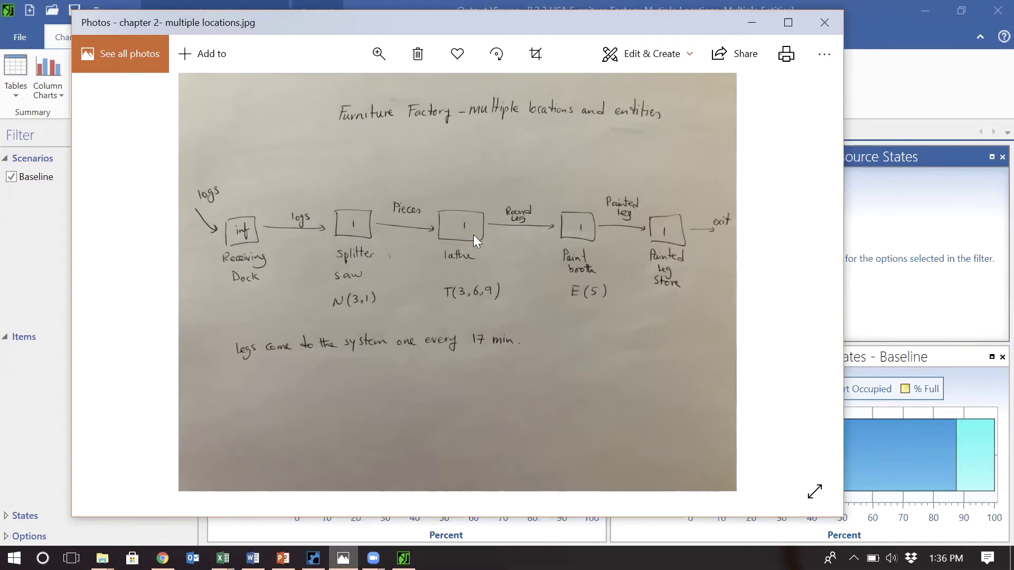
pyautogui.click(910, 227)
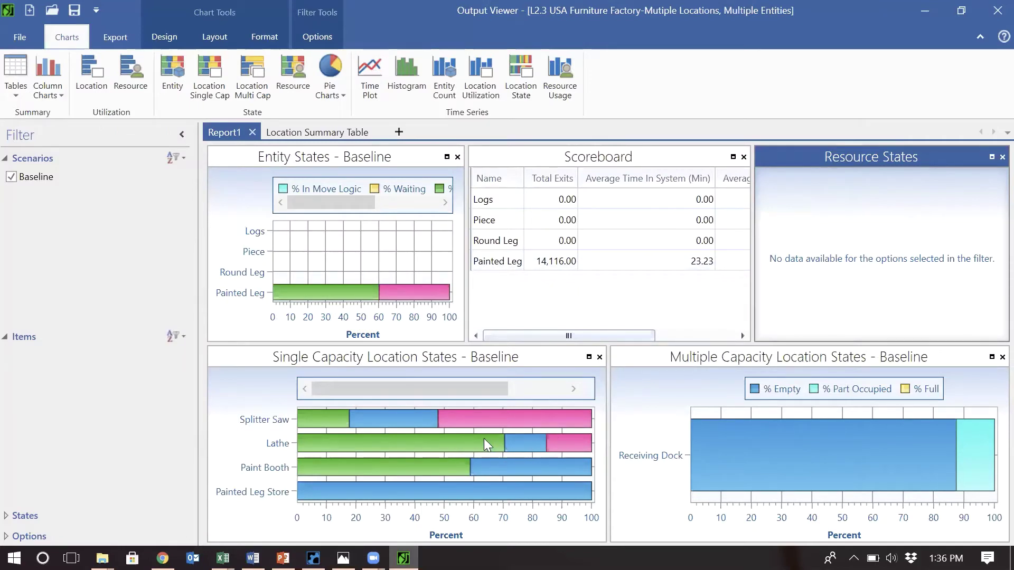
pyautogui.moveTo(484, 439)
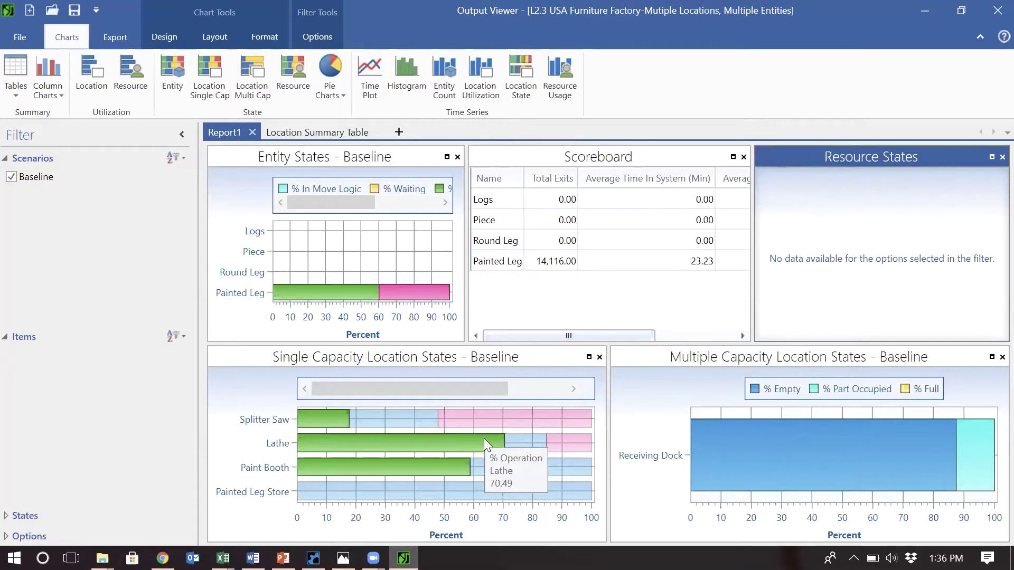
pyautogui.moveTo(580, 440)
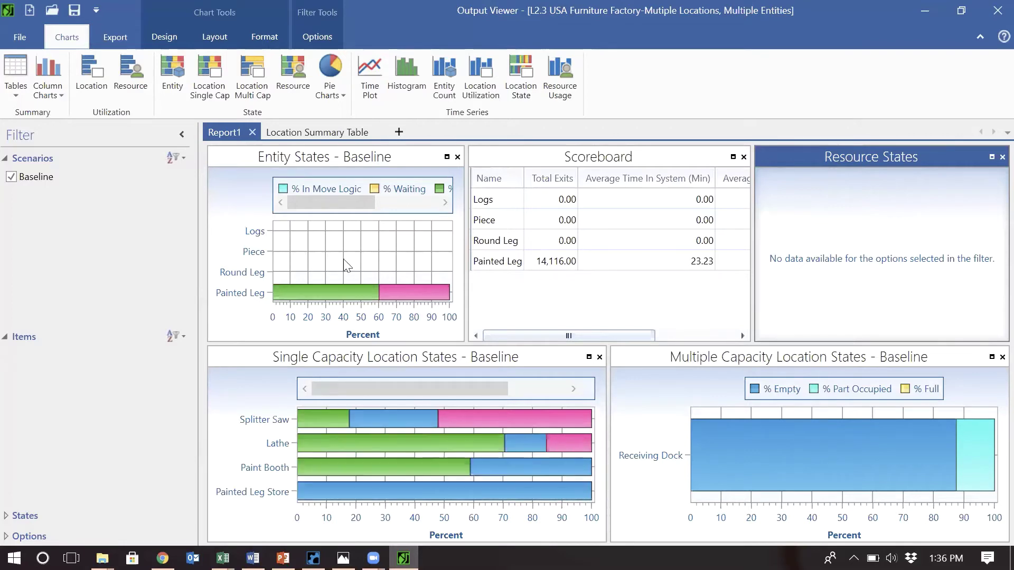
# Step: Compare the Location Summary table with the Lathe's % Operation in Report1, and consult the flow sketch again
pyautogui.click(315, 130)
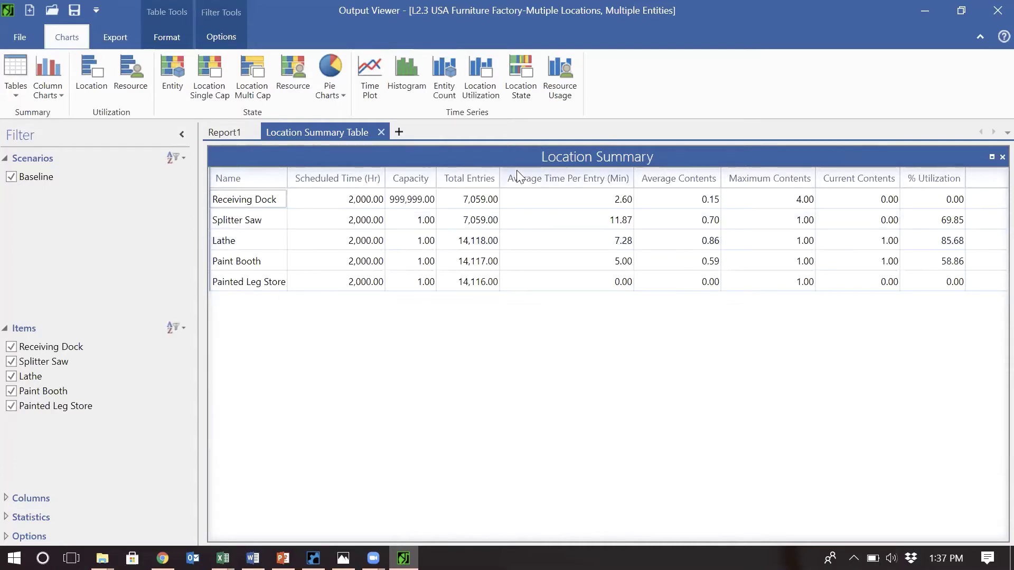
pyautogui.click(229, 137)
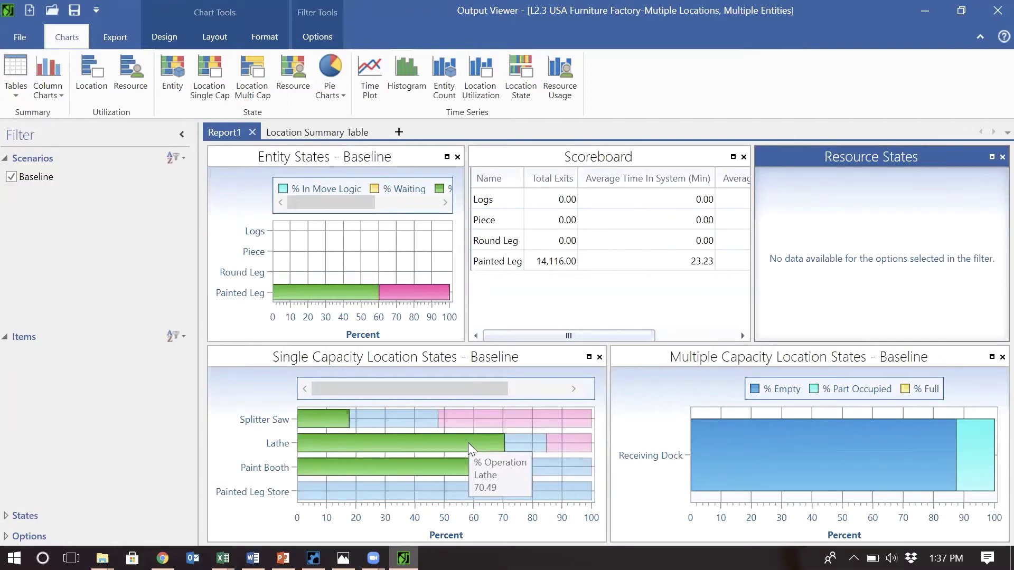
pyautogui.moveTo(469, 450)
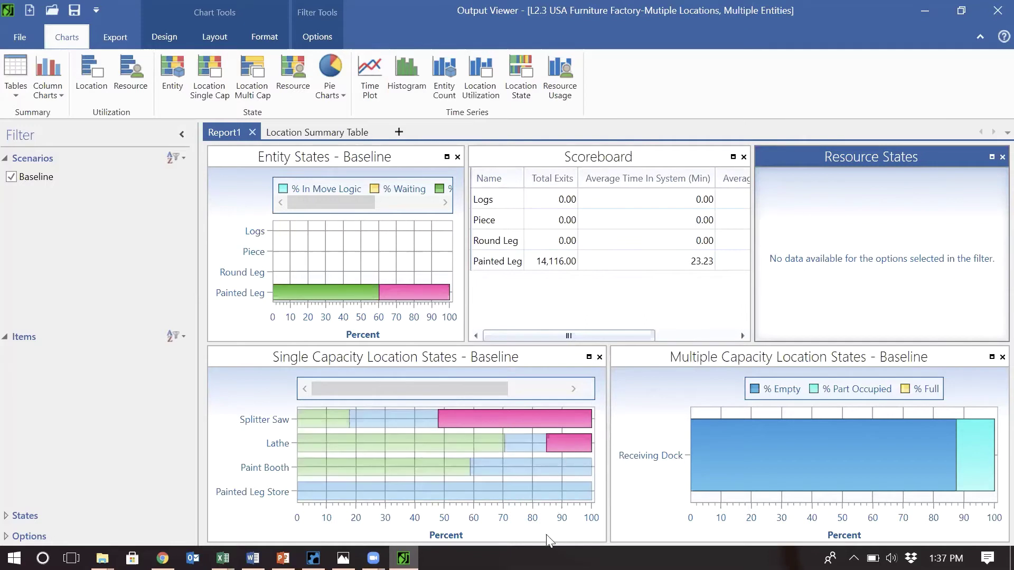
pyautogui.click(343, 558)
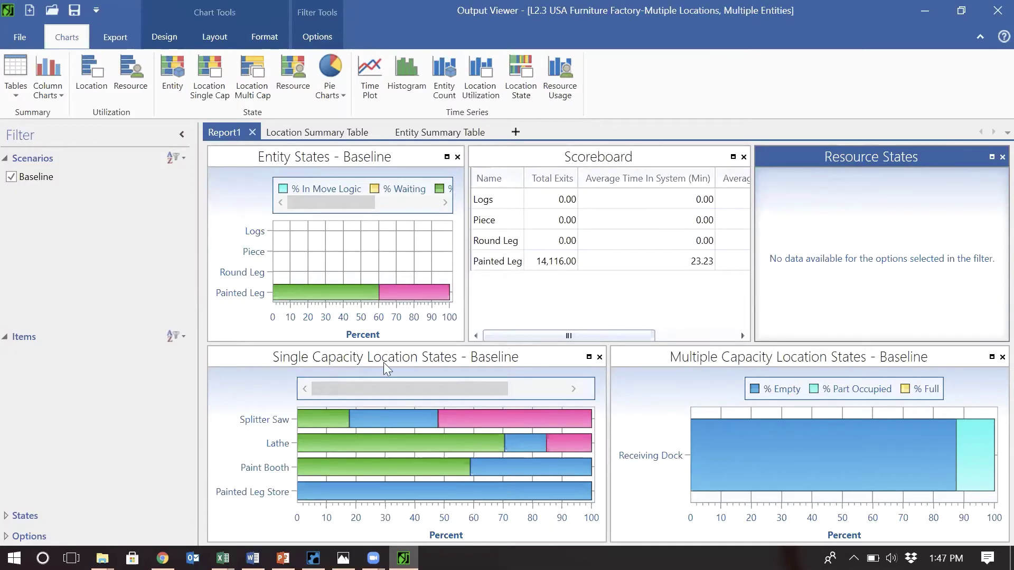
# Step: Review the Location Summary table and switch to the Problem Statements presentation in PowerPoint
pyautogui.click(315, 132)
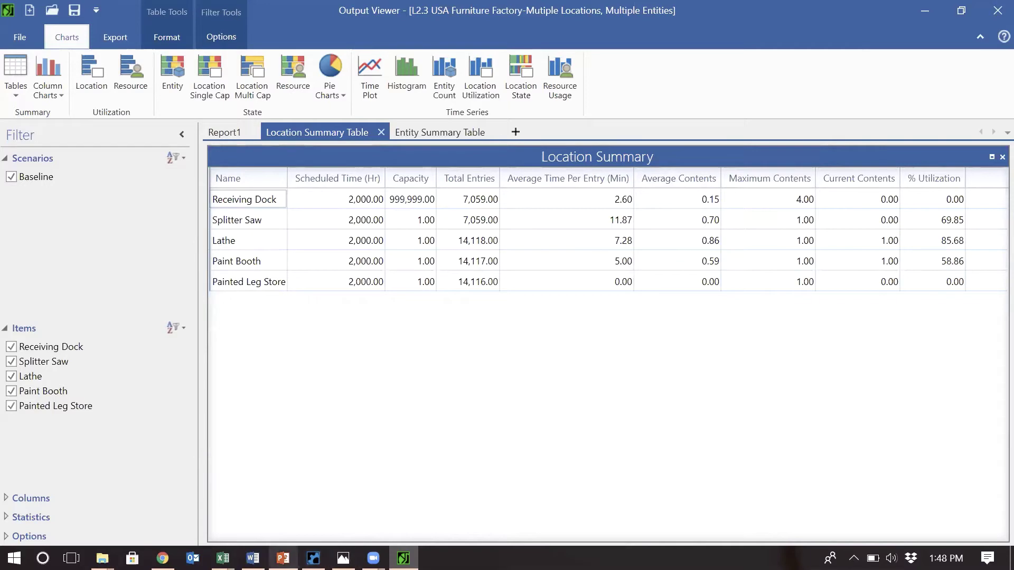
pyautogui.moveTo(283, 559)
pyautogui.click(288, 491)
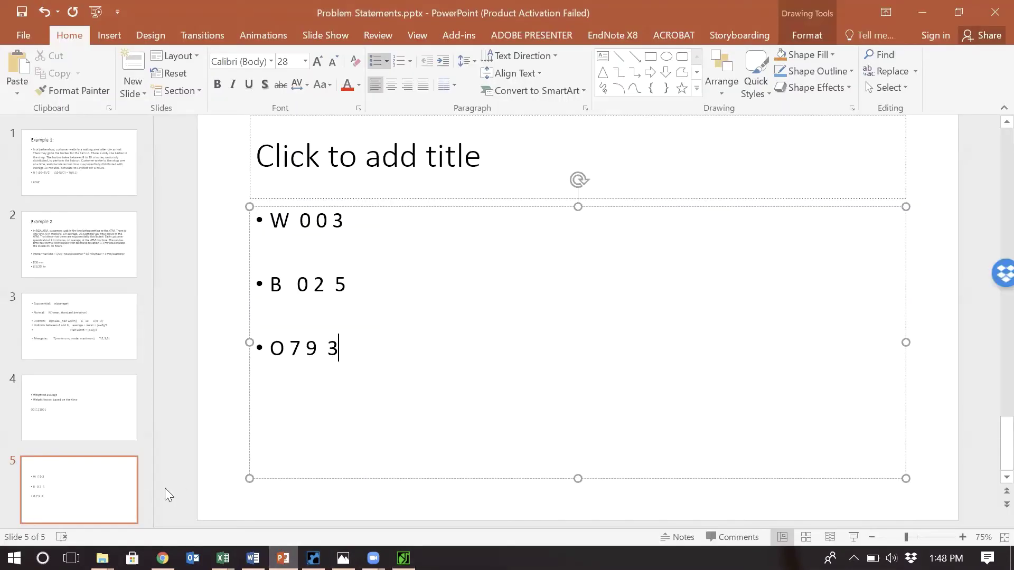
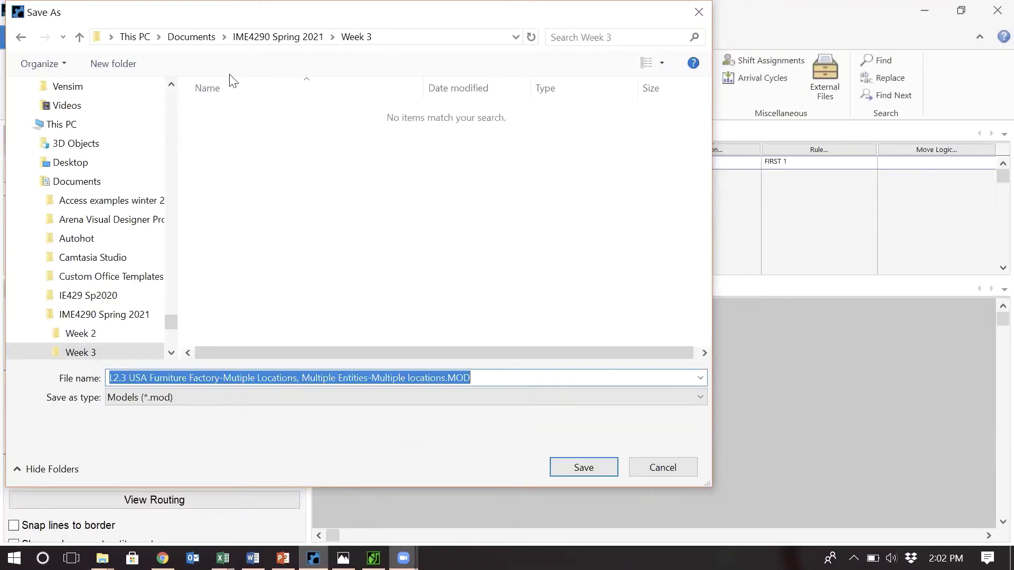
# Step: Save the model in the Week 3 folder as "L2.3 USA Furniture Factory-Mutiple Locations, Multiple Entities-Add locations.MOD"
pyautogui.click(320, 378)
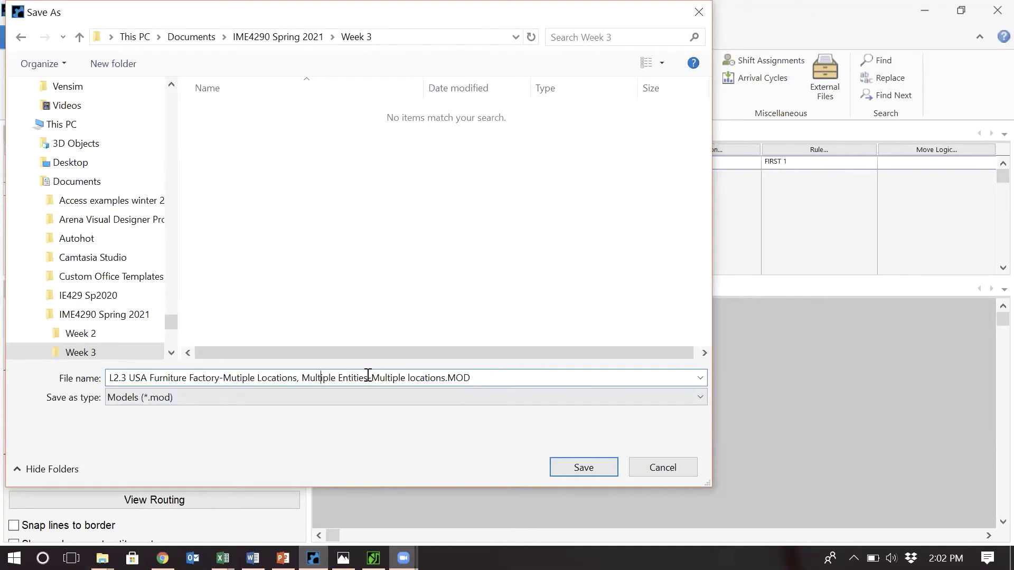
pyautogui.doubleClick(392, 378)
pyautogui.write('Add')
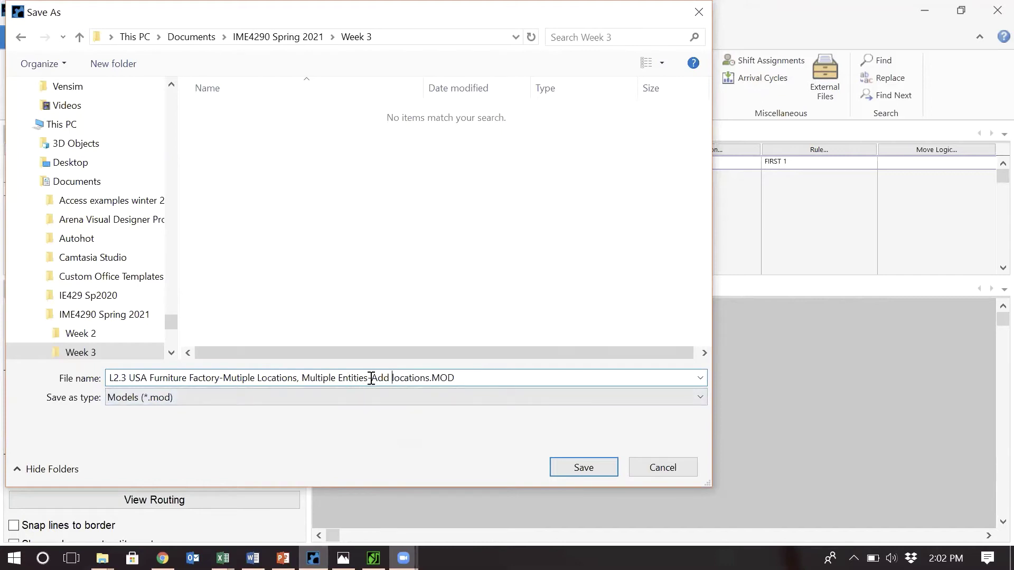
pyautogui.moveTo(369, 378); pyautogui.dragTo(432, 383)
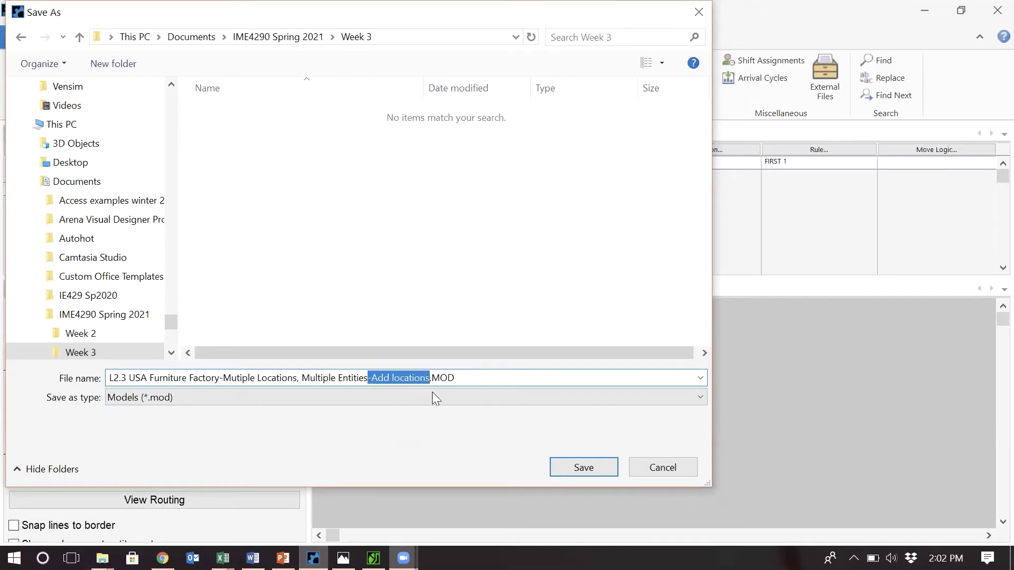
pyautogui.click(586, 465)
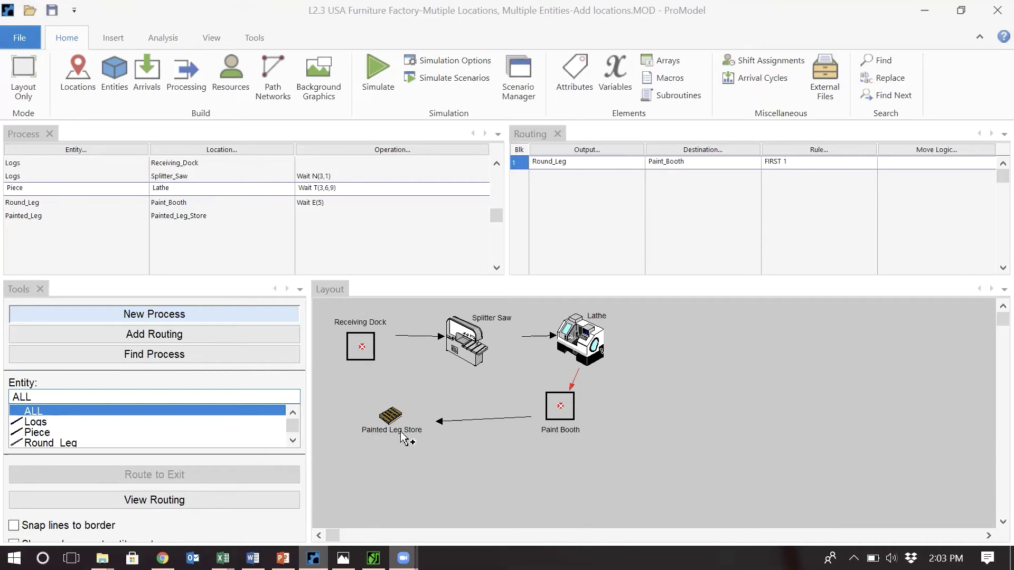
# Step: Consult the flow sketch and add a location with the red machine graphic below the Painted Leg Store and Paint Booth
pyautogui.click(343, 558)
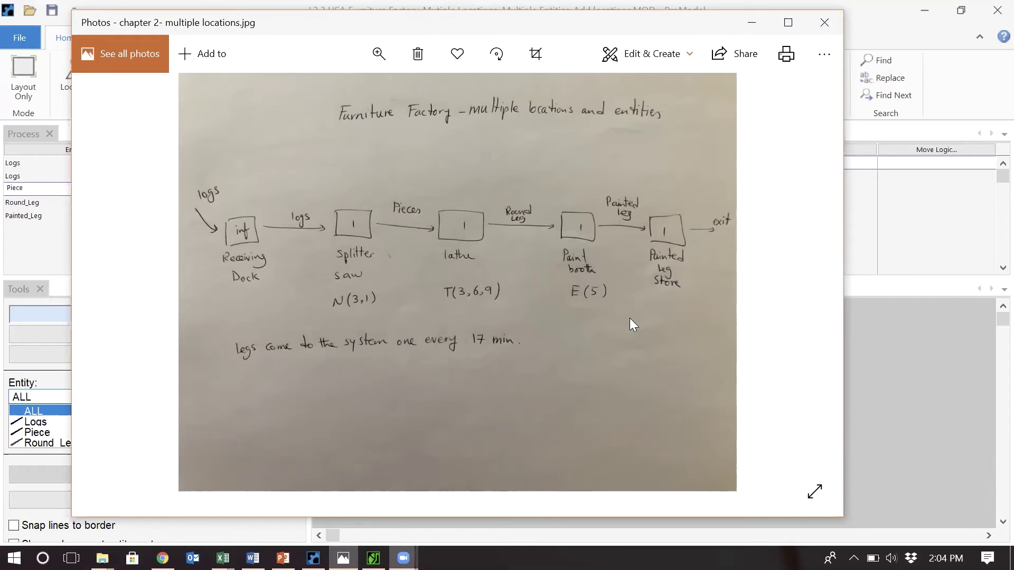
pyautogui.click(893, 380)
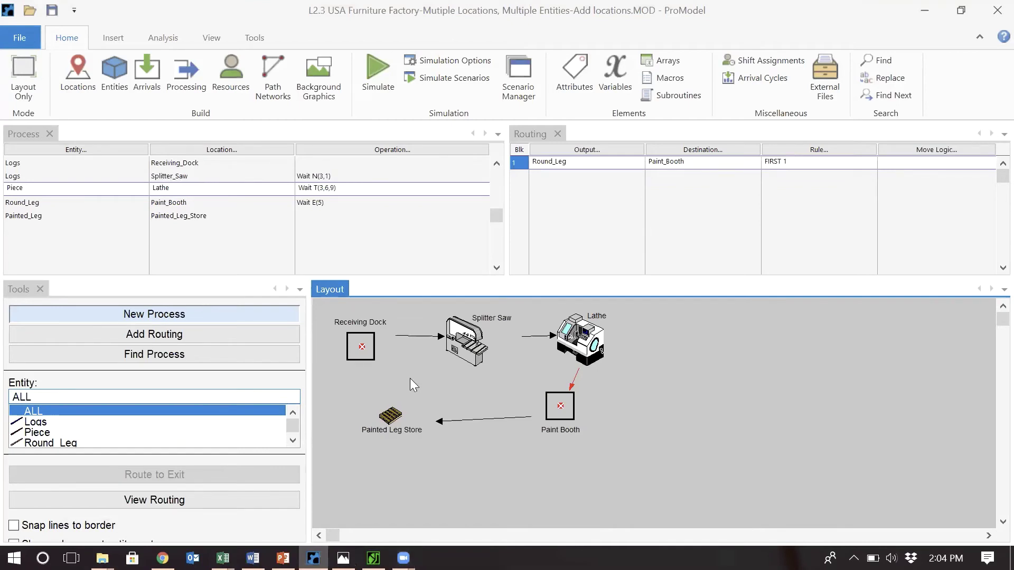
pyautogui.click(90, 102)
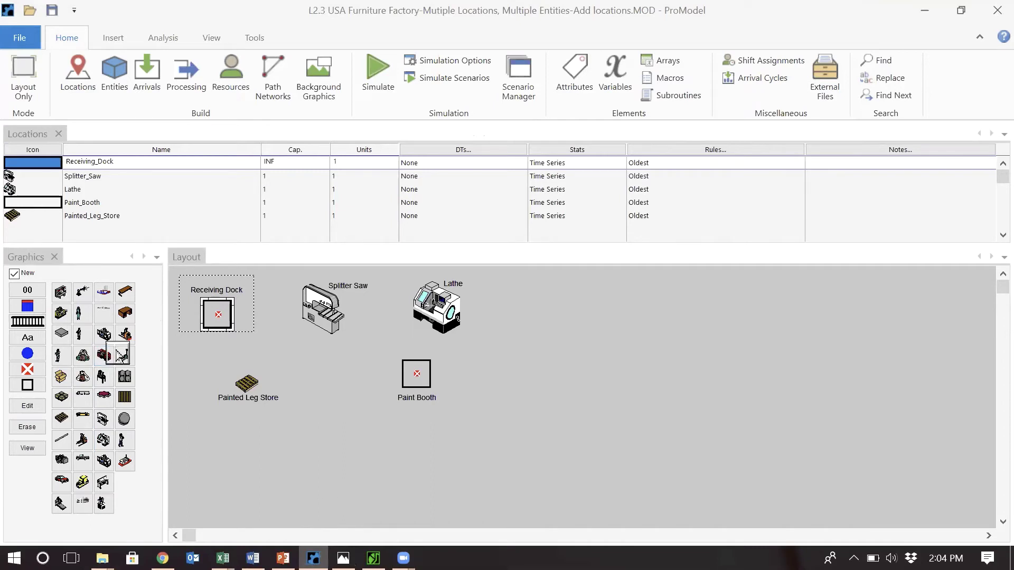
pyautogui.click(347, 436)
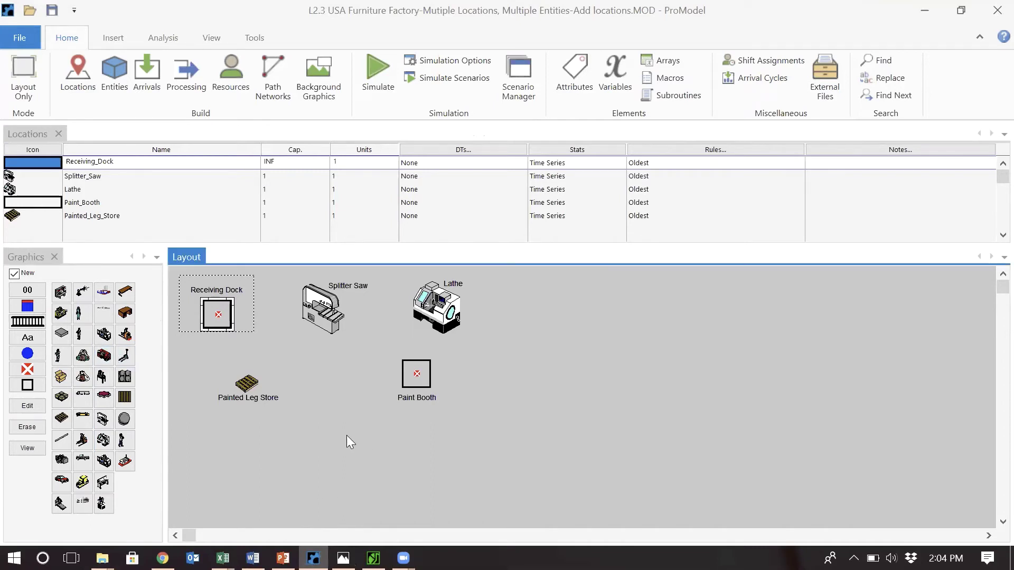
pyautogui.click(104, 356)
pyautogui.click(326, 433)
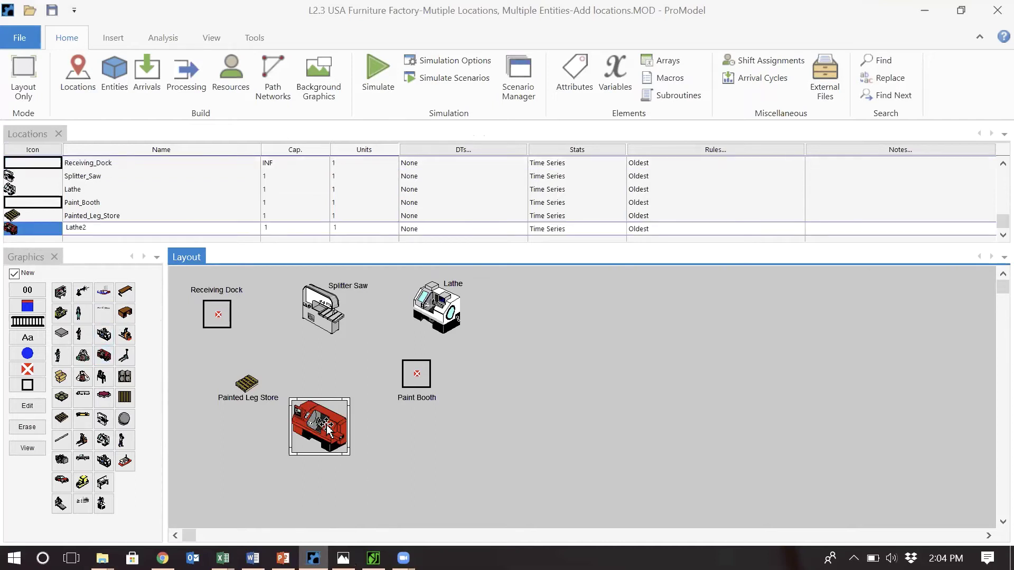
pyautogui.moveTo(326, 428); pyautogui.dragTo(330, 454)
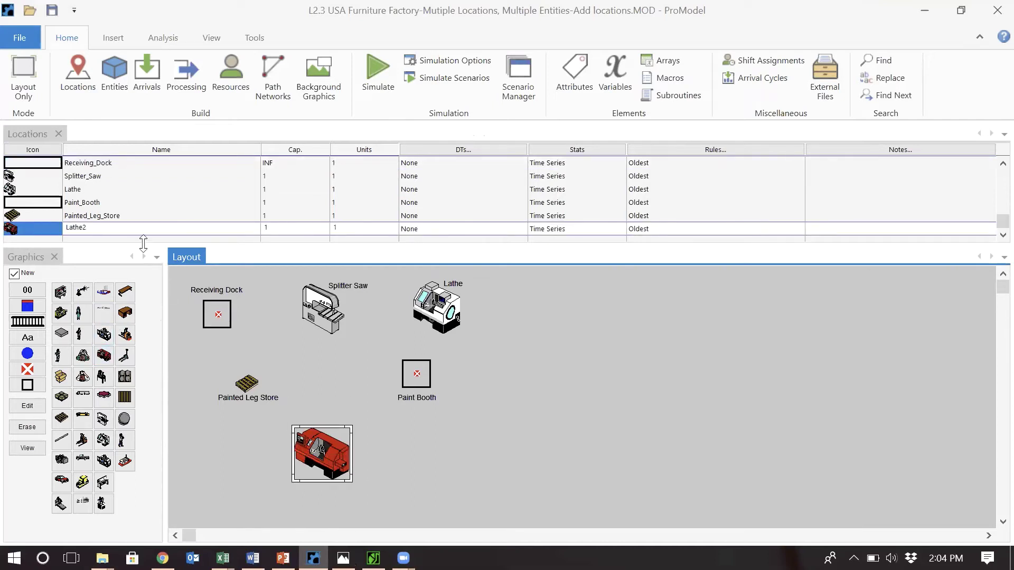
# Step: Rename the new red machine location to Oven in the Locations table
pyautogui.click(100, 228)
pyautogui.write('Oven')
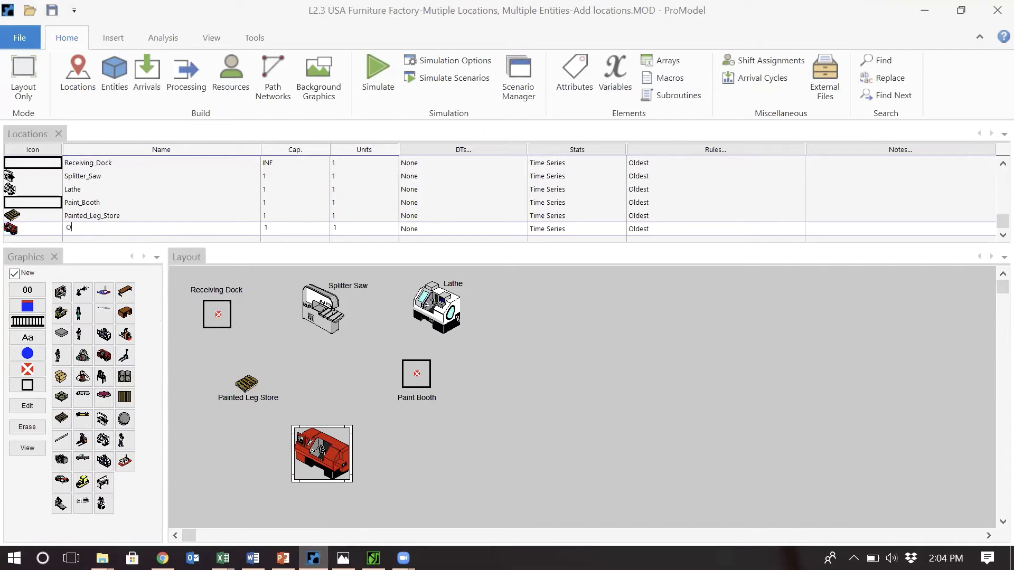
pyautogui.click(290, 233)
# Step: Add a name label to the Oven location directly below its graphic, and restore the New graphic mode
pyautogui.click(14, 275)
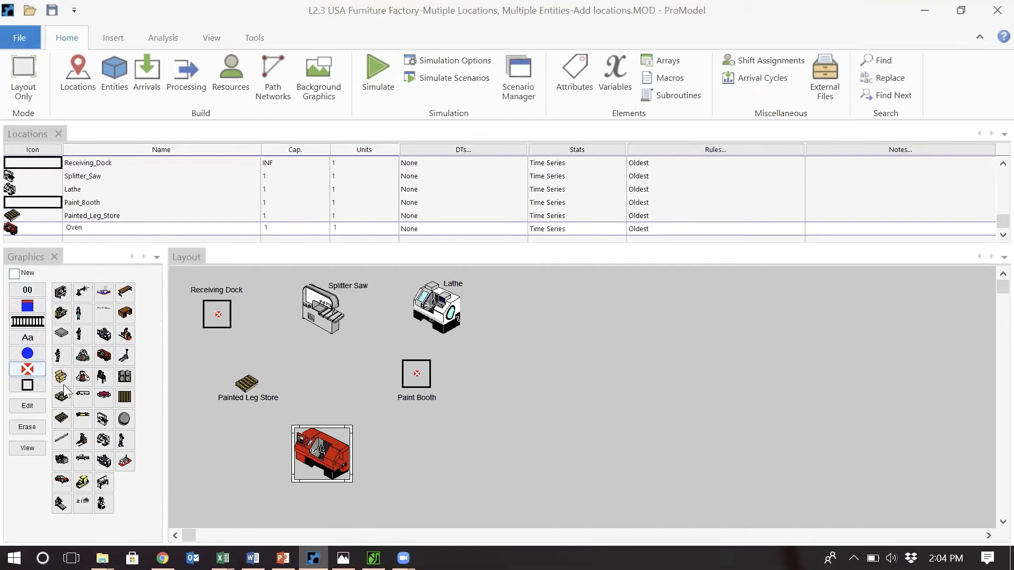
pyautogui.click(28, 338)
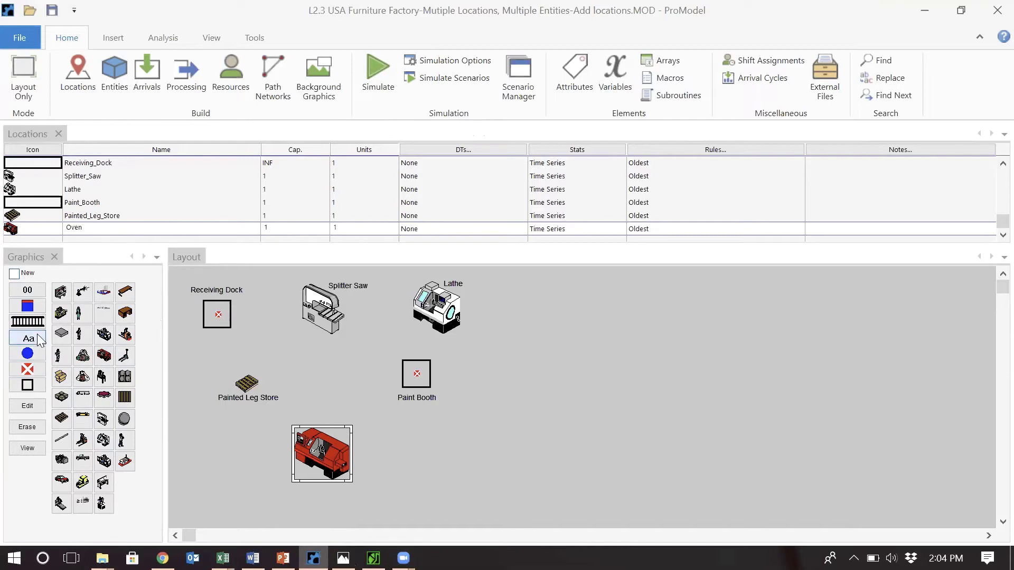
pyautogui.click(320, 492)
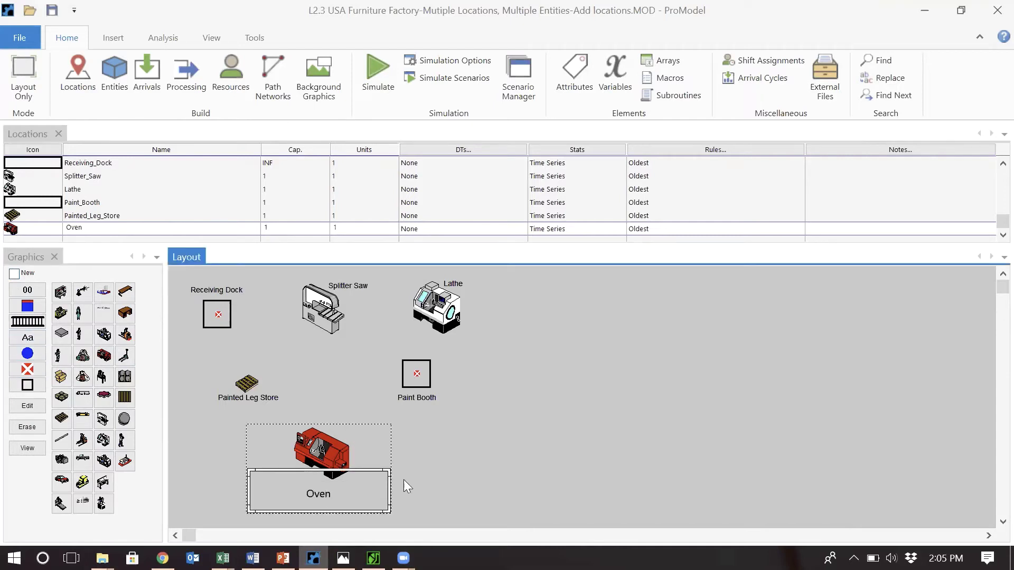
pyautogui.click(14, 274)
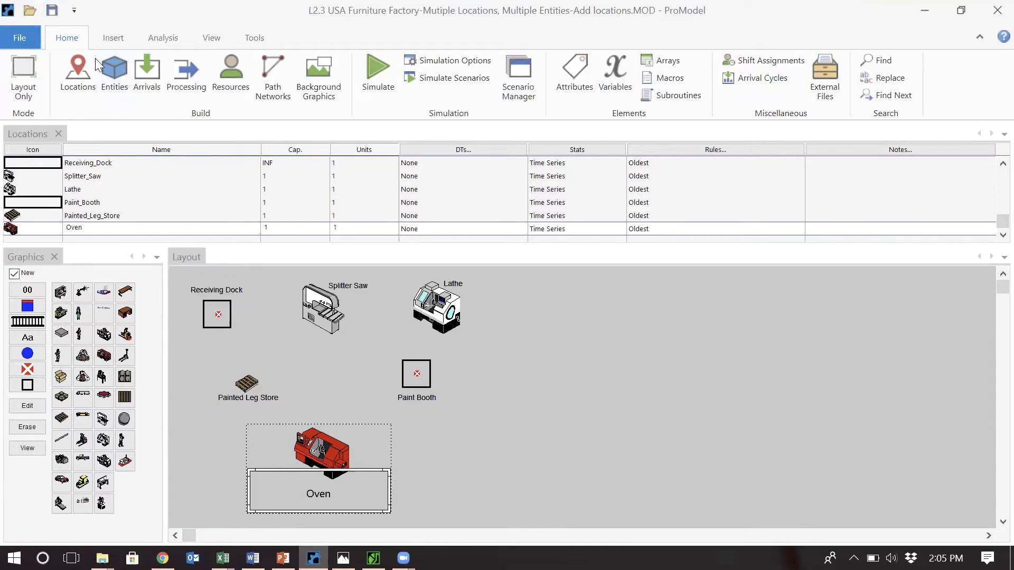
# Step: Review the Entities and Arrivals tables, and check the processing and routing of Logs at Receiving_Dock and Splitter_Saw
pyautogui.click(125, 79)
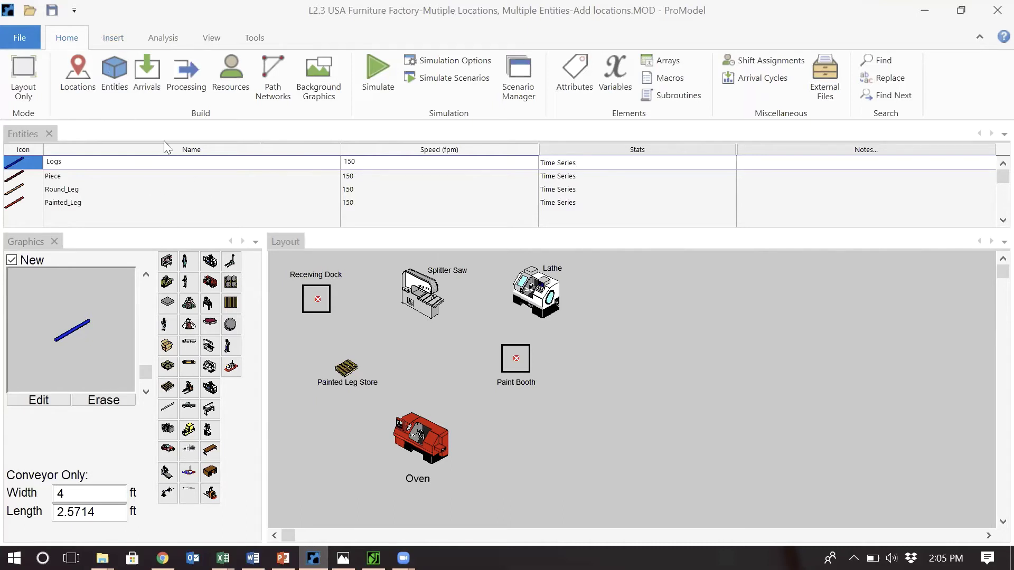
pyautogui.click(153, 88)
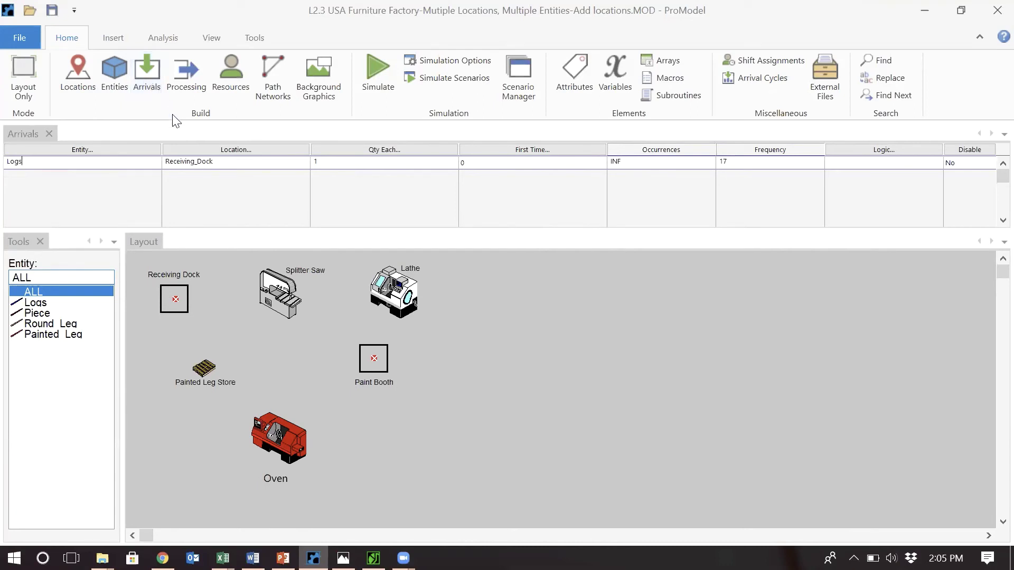
pyautogui.click(190, 84)
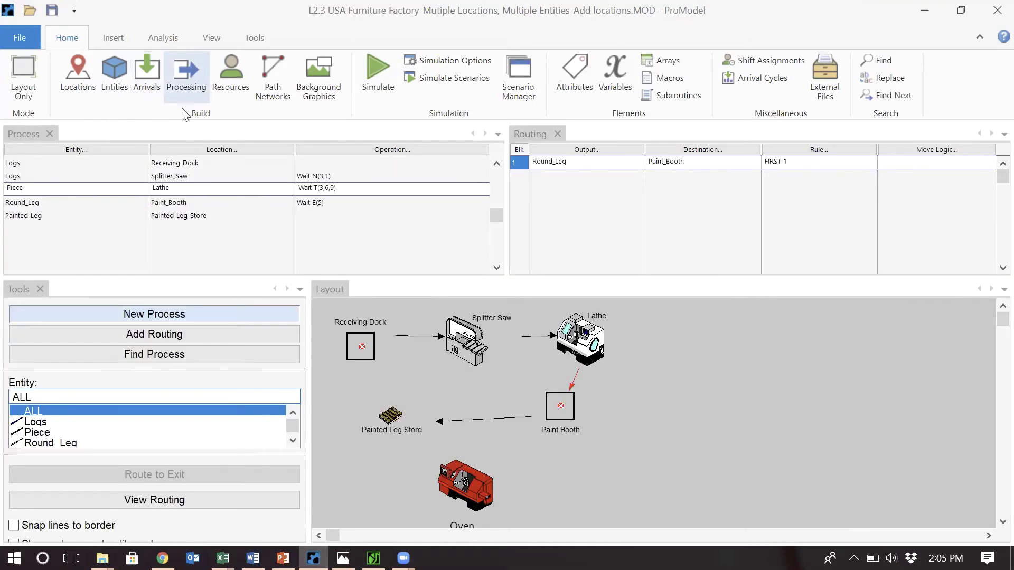
pyautogui.click(182, 163)
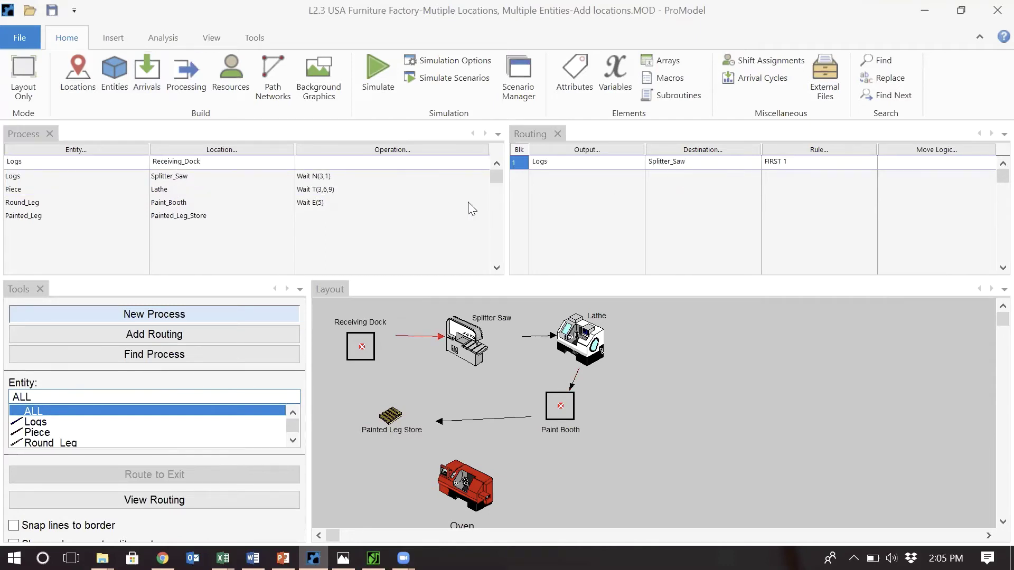
pyautogui.click(185, 174)
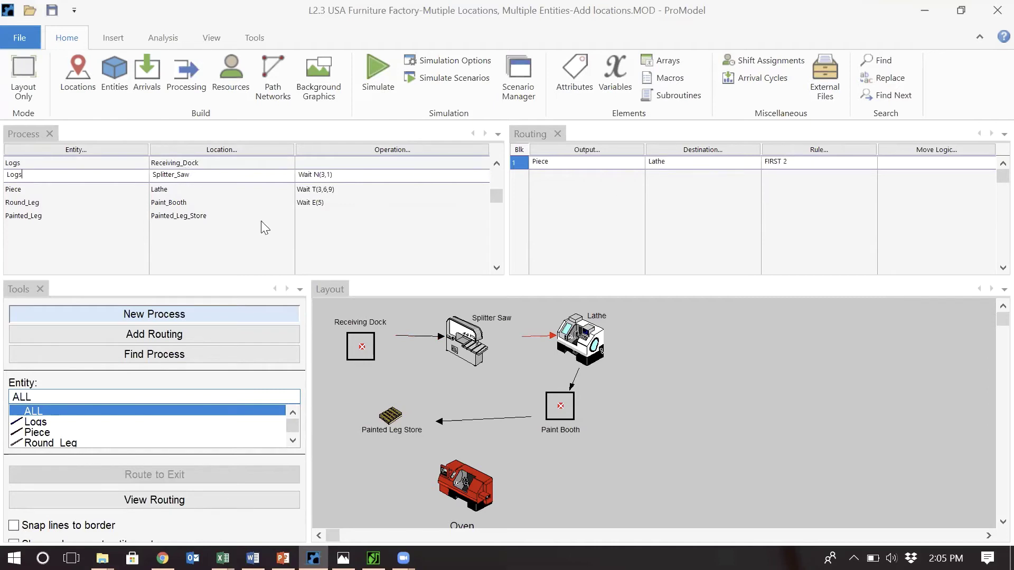
# Step: Review the Lathe and Paint_Booth processes against the flow sketch, and set the Paint_Booth routing destination to Oven
pyautogui.click(187, 188)
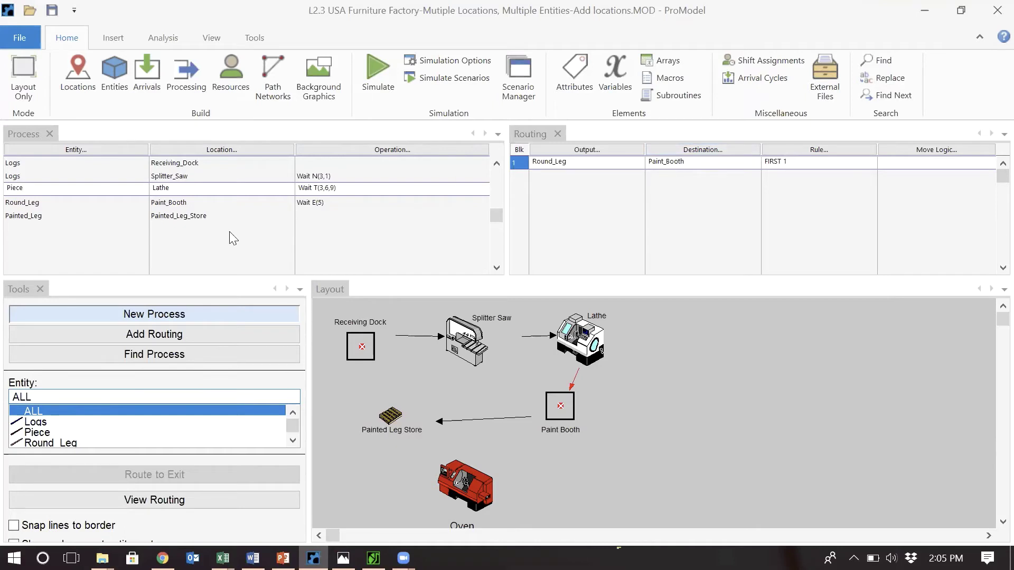
pyautogui.click(185, 203)
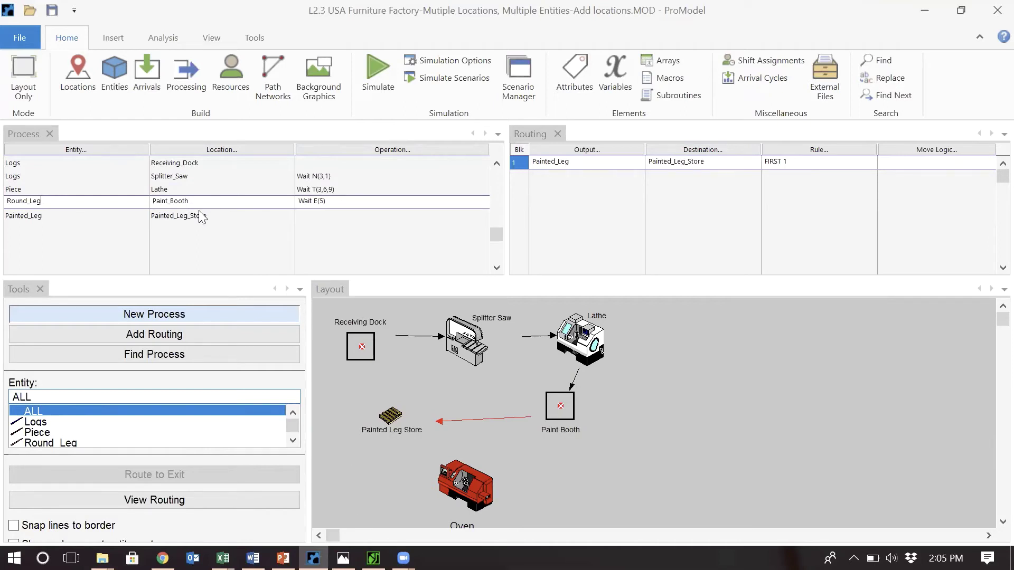
pyautogui.click(343, 558)
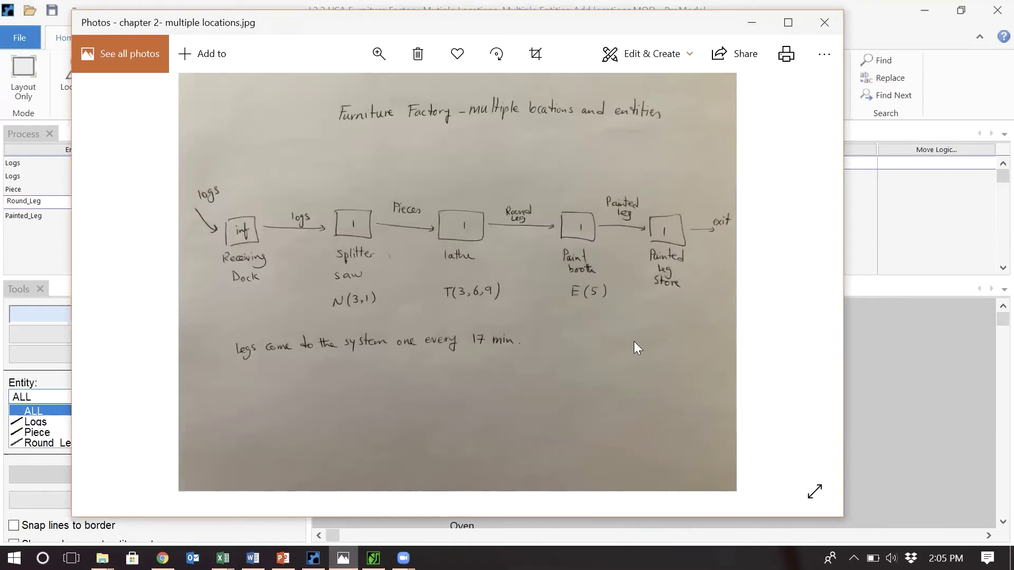
pyautogui.click(903, 355)
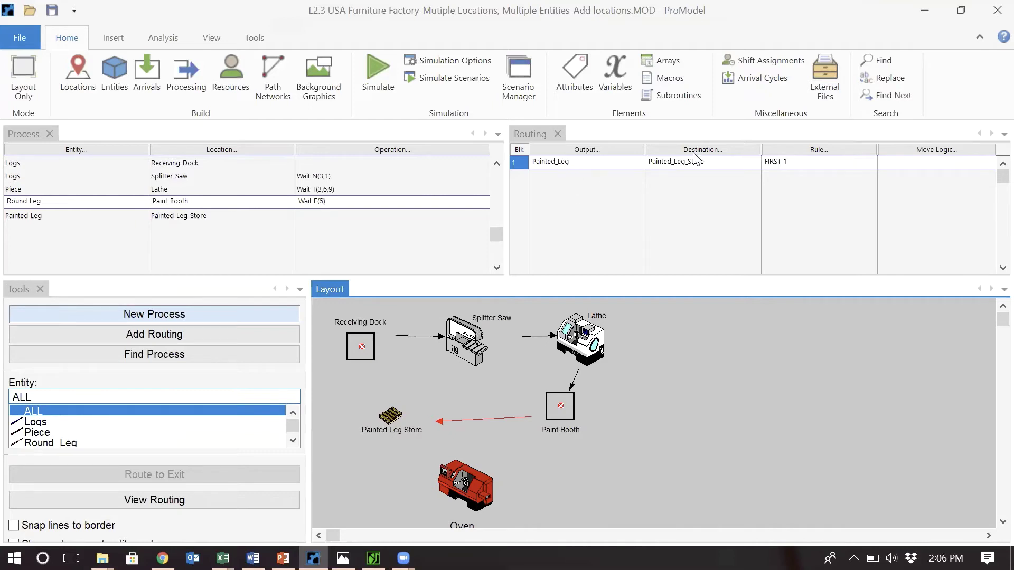
pyautogui.click(725, 149)
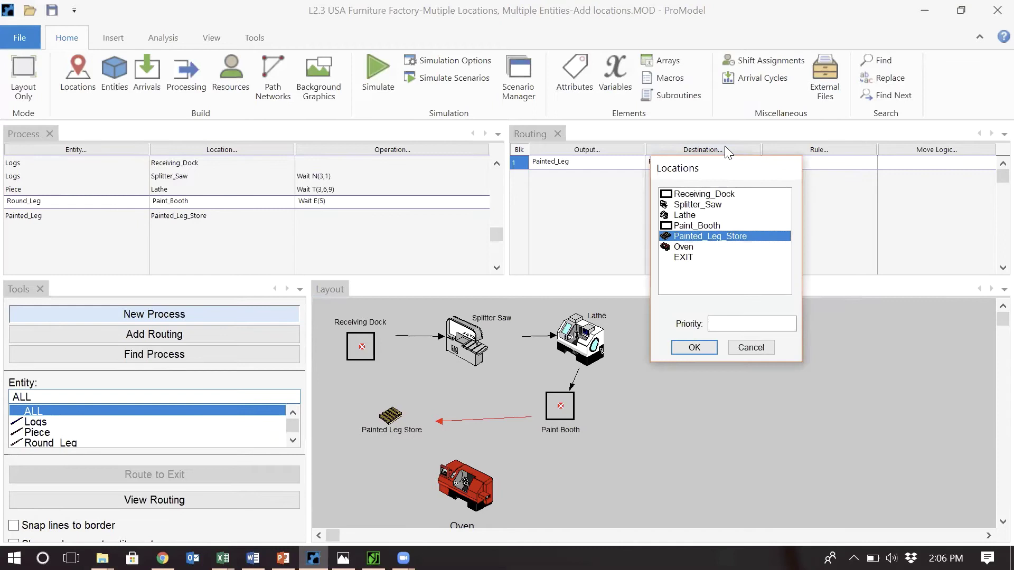
pyautogui.doubleClick(688, 247)
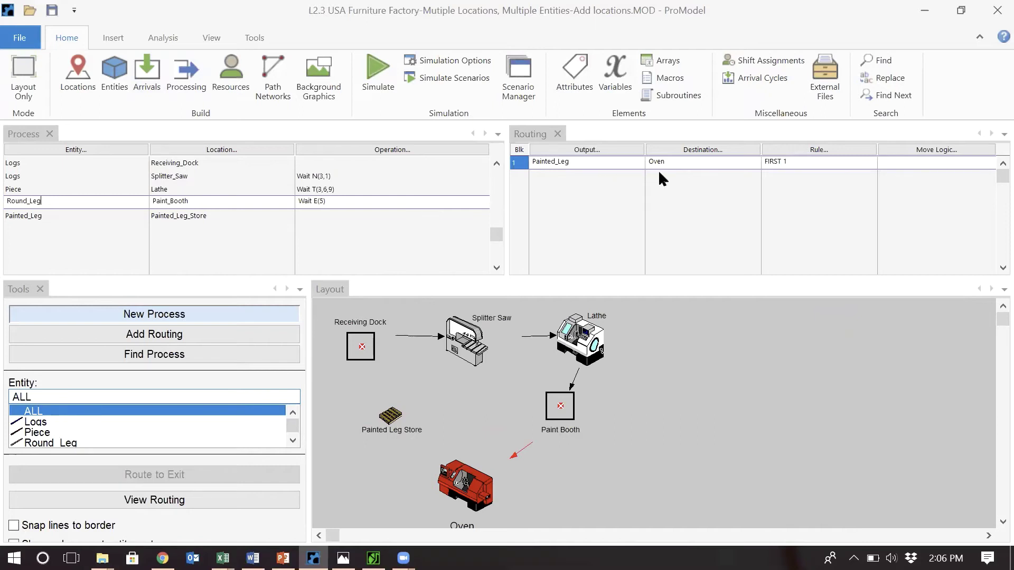
# Step: Add a process record for the Painted_Leg entity at the Oven location, below the Painted_Leg_Store record
pyautogui.click(216, 213)
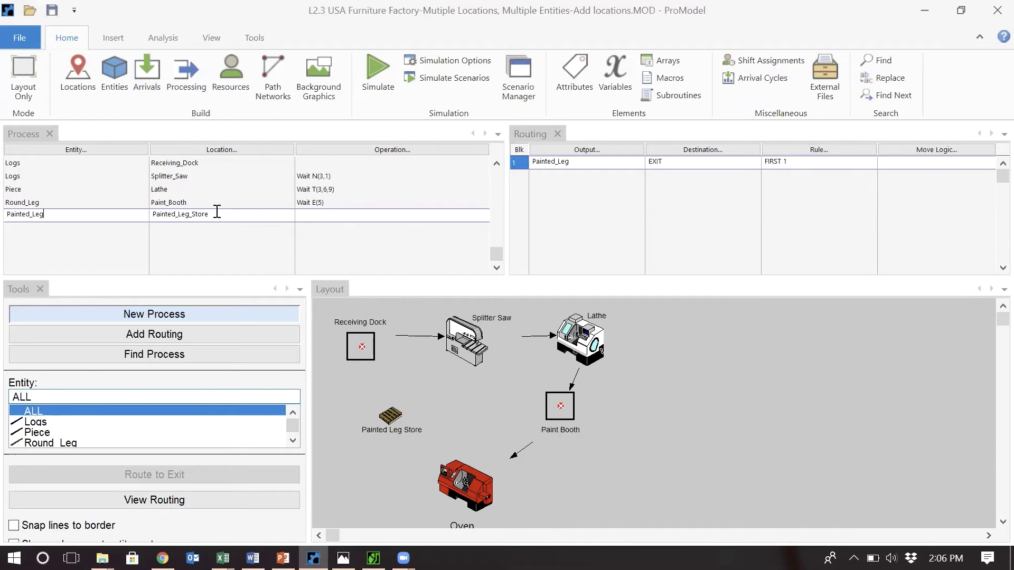
pyautogui.press('Down')
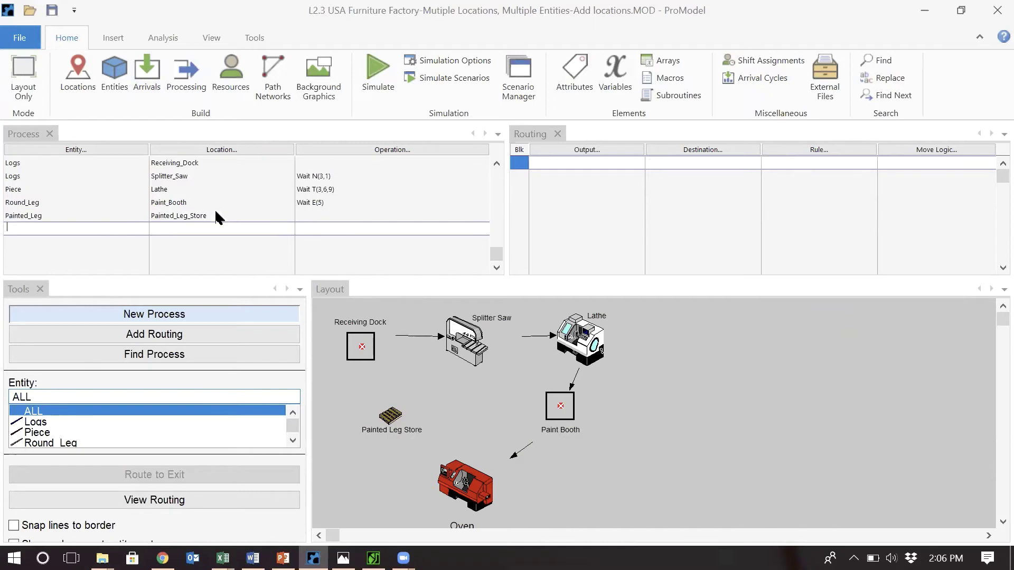
pyautogui.click(132, 227)
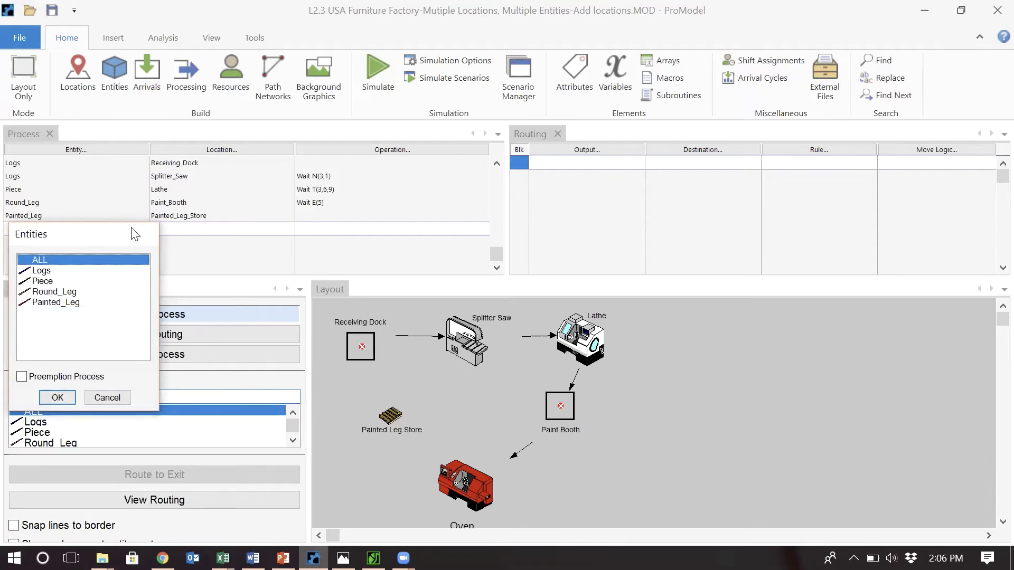
pyautogui.doubleClick(87, 302)
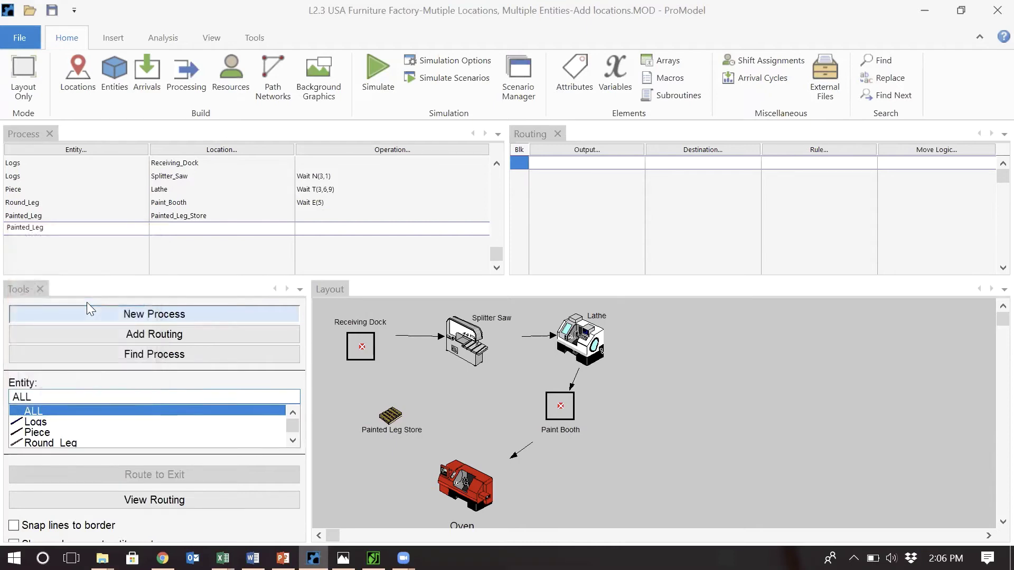
pyautogui.click(193, 229)
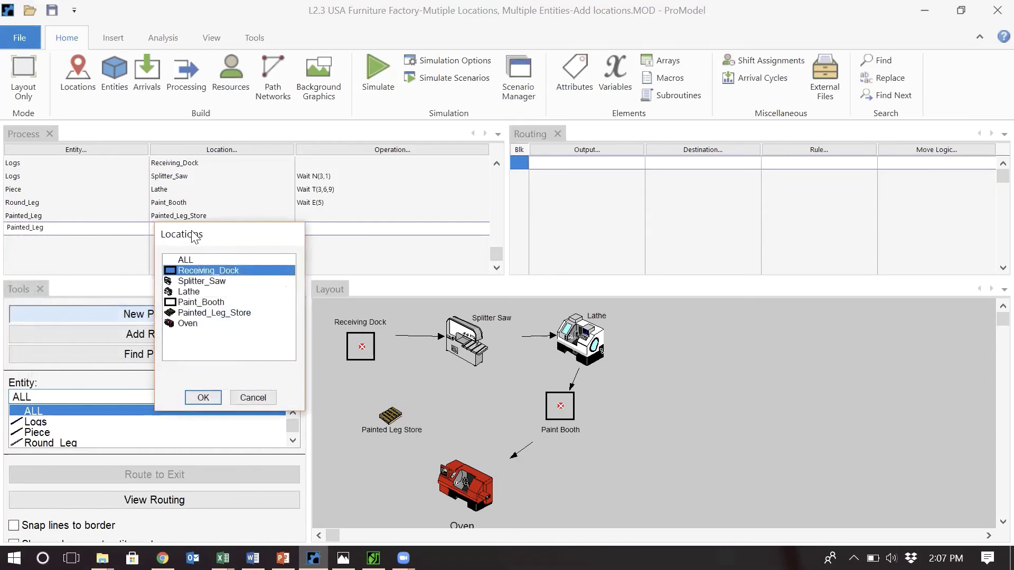
pyautogui.doubleClick(195, 324)
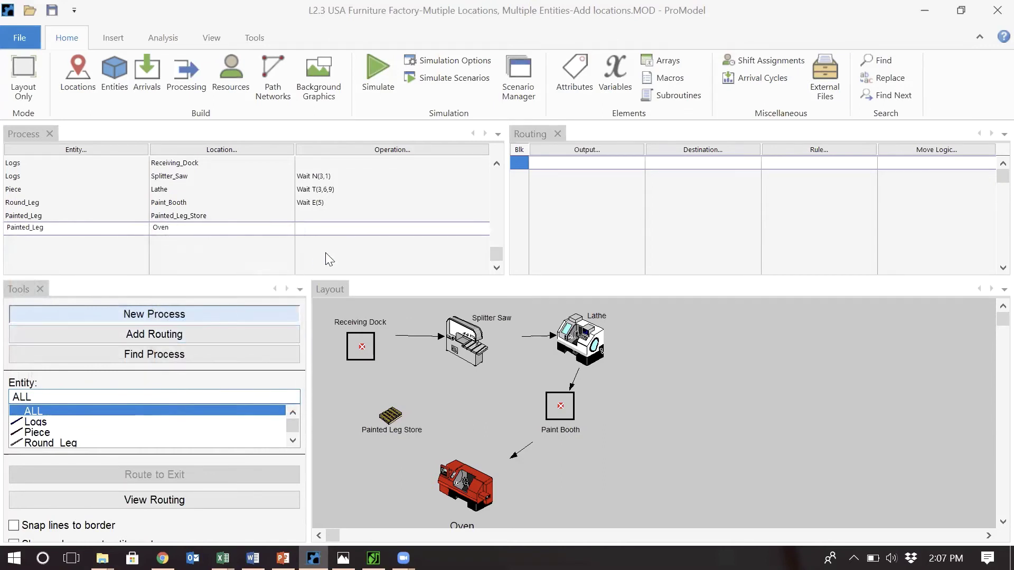
# Step: Route Painted_Leg from Oven to Painted_Leg_Store and enter the Oven operation wait N(20,2)
pyautogui.click(592, 151)
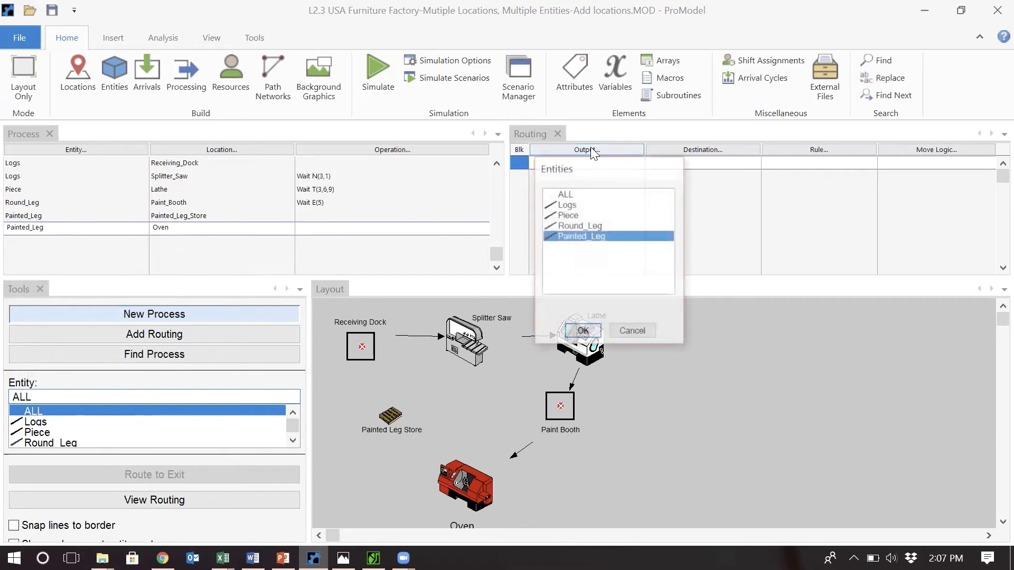
pyautogui.doubleClick(585, 234)
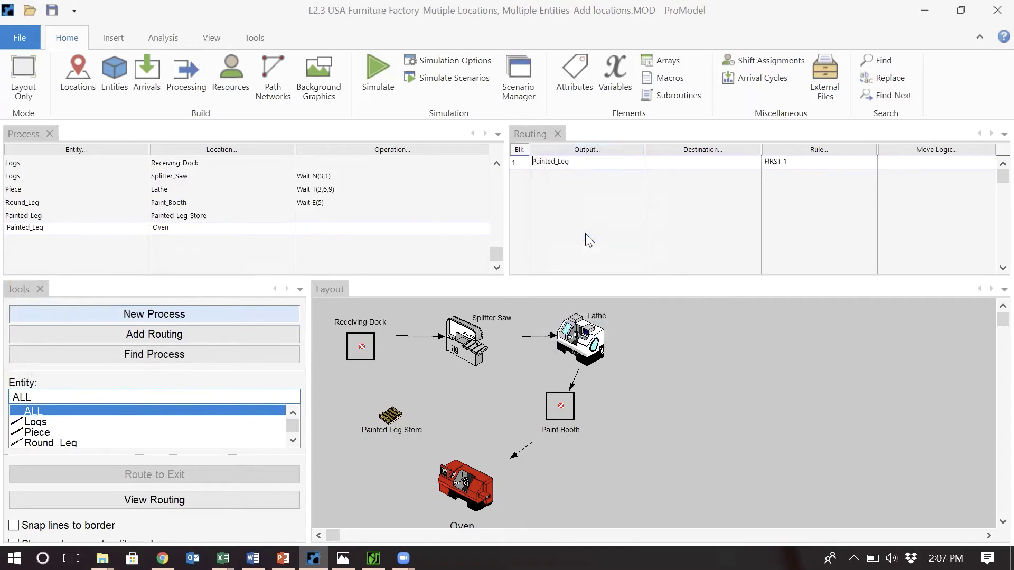
pyautogui.click(714, 156)
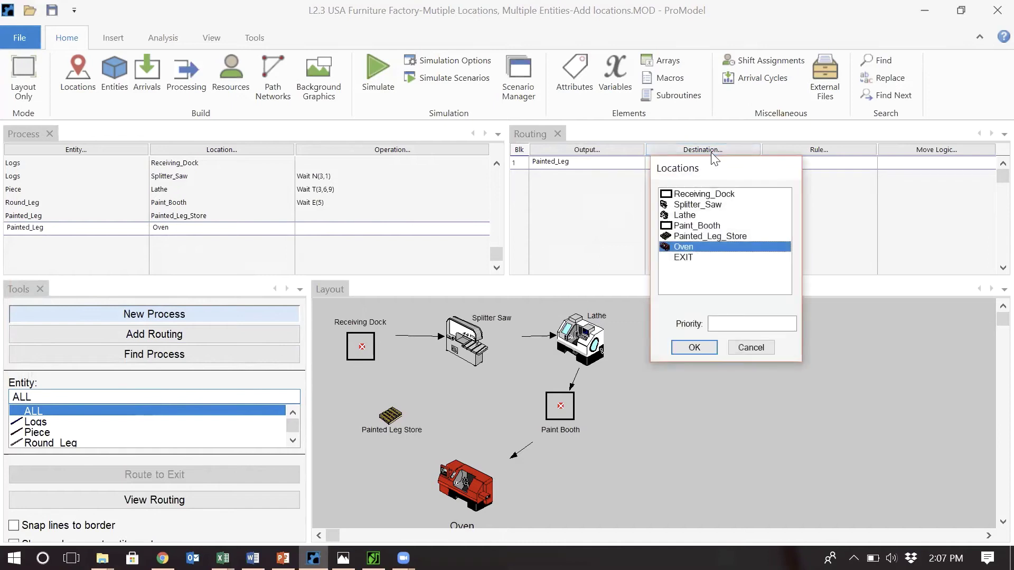
pyautogui.doubleClick(720, 238)
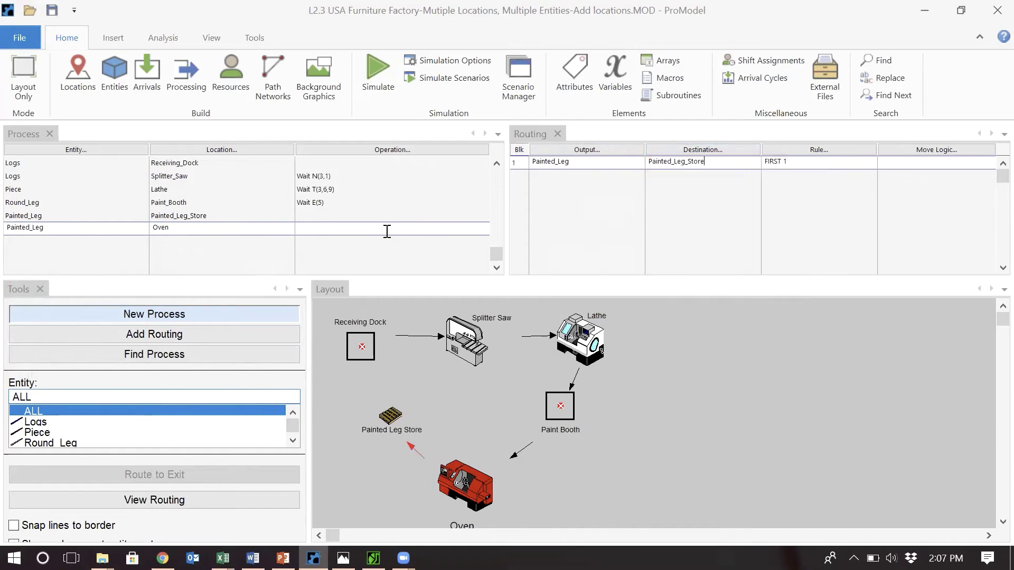
pyautogui.write('wait N(20,2')
# Step: Examine the operation and routing of the Paint_Booth, Oven and Painted_Leg_Store records to trace the painted leg's path
pyautogui.click(215, 218)
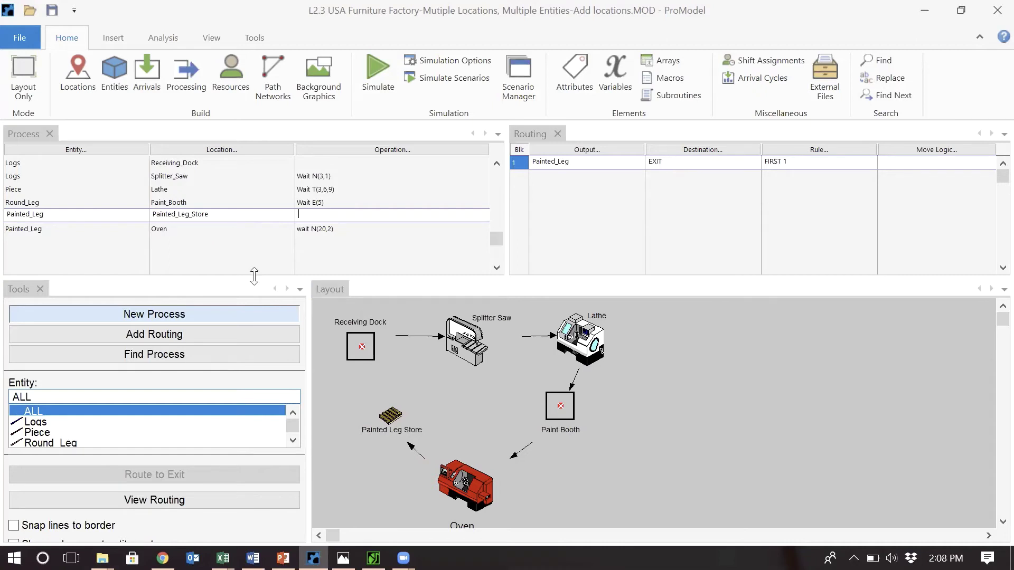
pyautogui.click(218, 205)
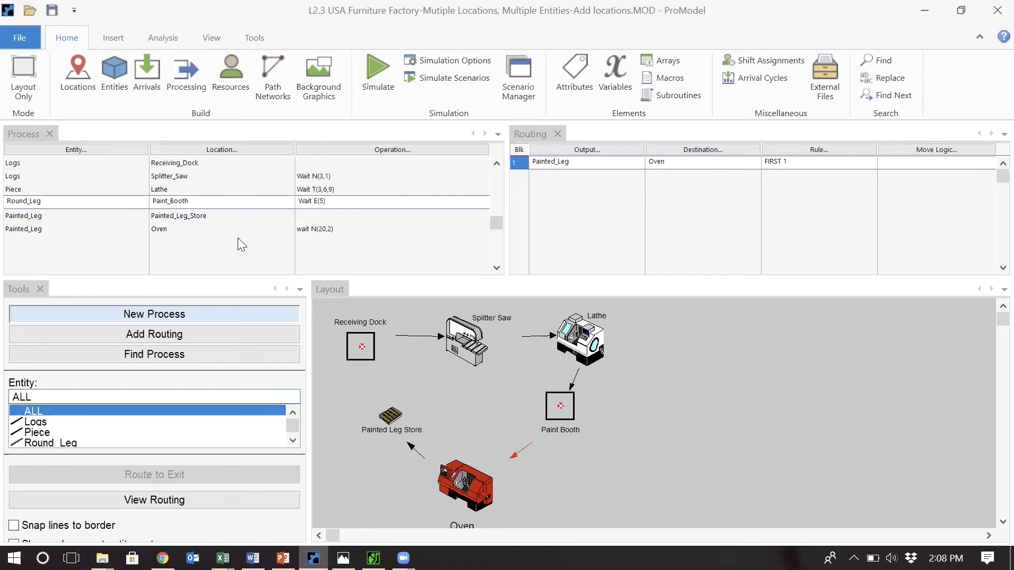
pyautogui.click(181, 222)
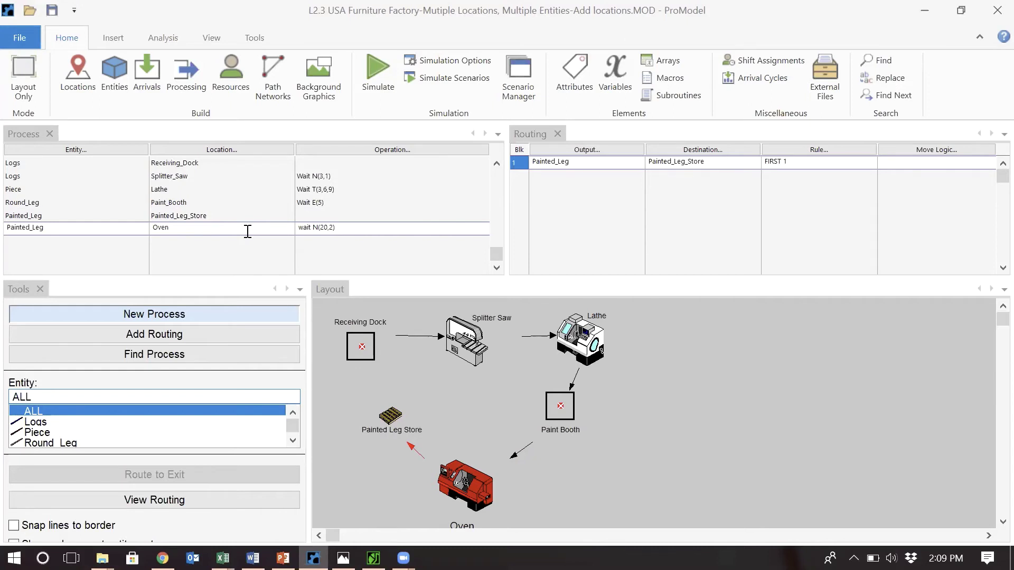
pyautogui.click(227, 211)
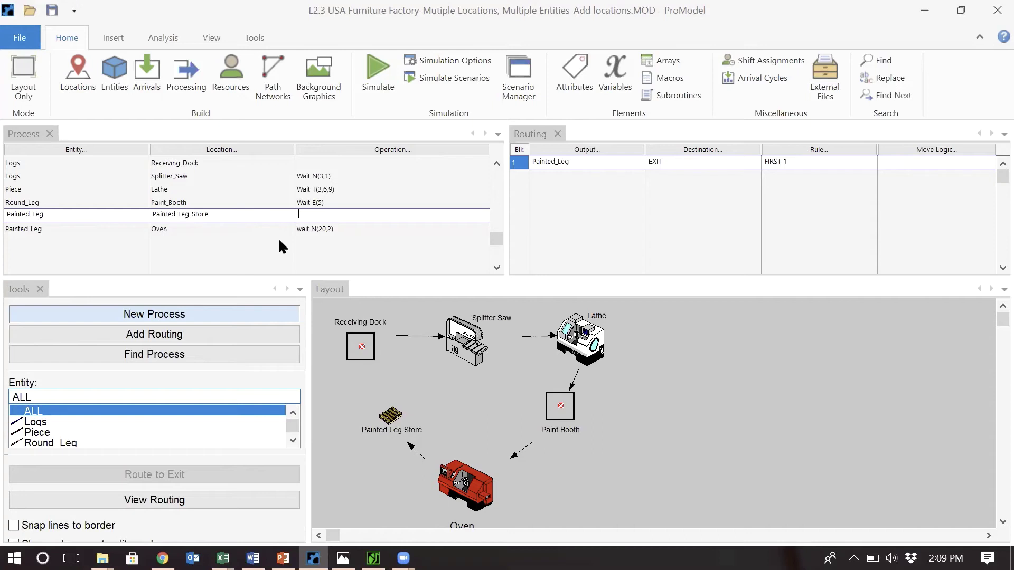
pyautogui.click(250, 231)
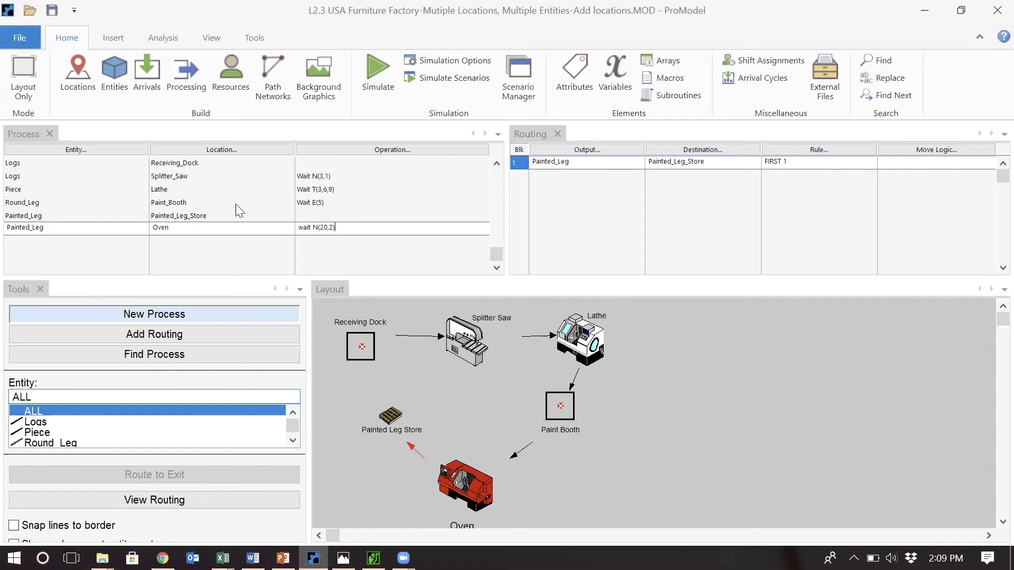
pyautogui.click(189, 200)
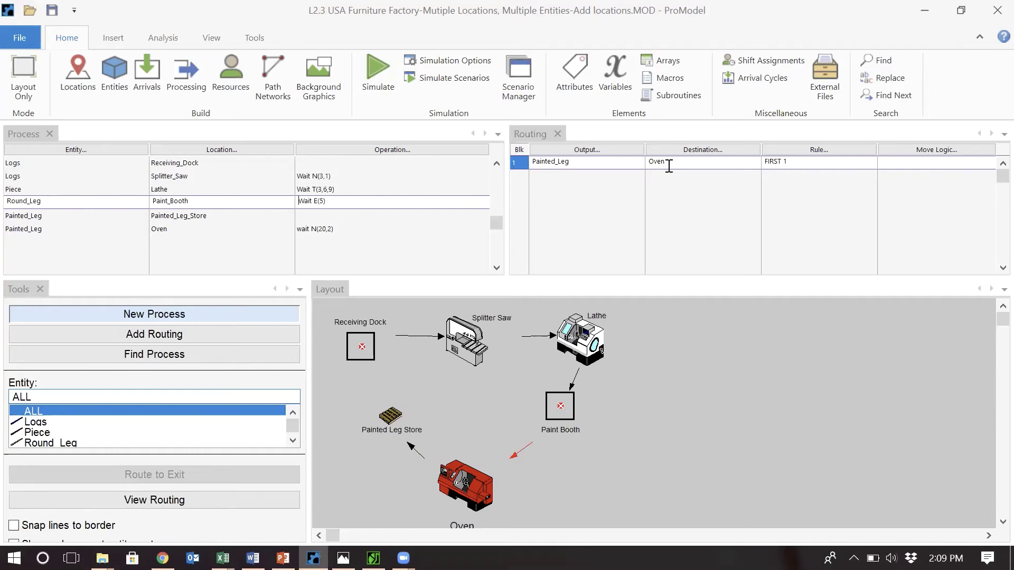
pyautogui.click(167, 233)
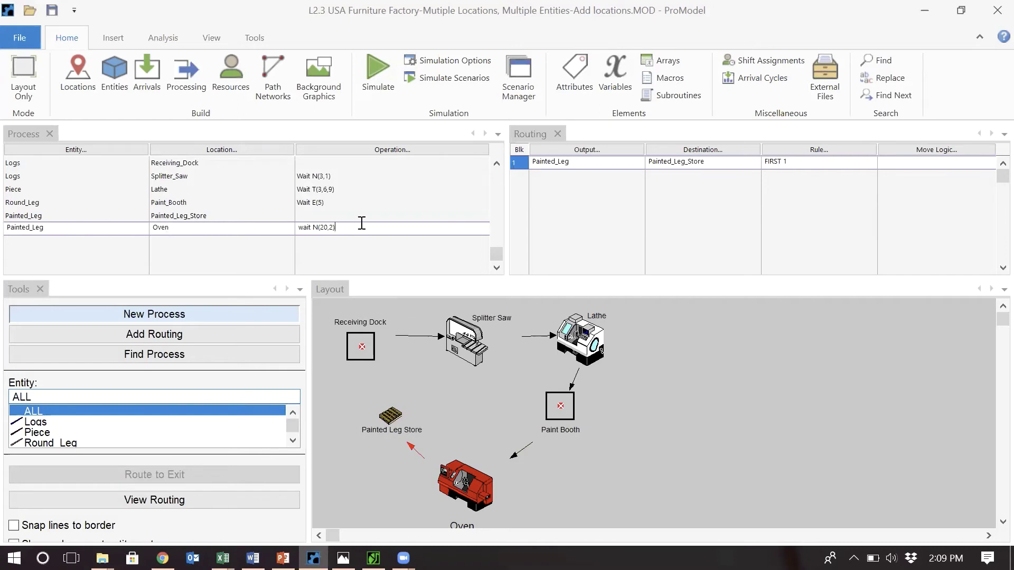
pyautogui.click(700, 162)
pyautogui.click(166, 218)
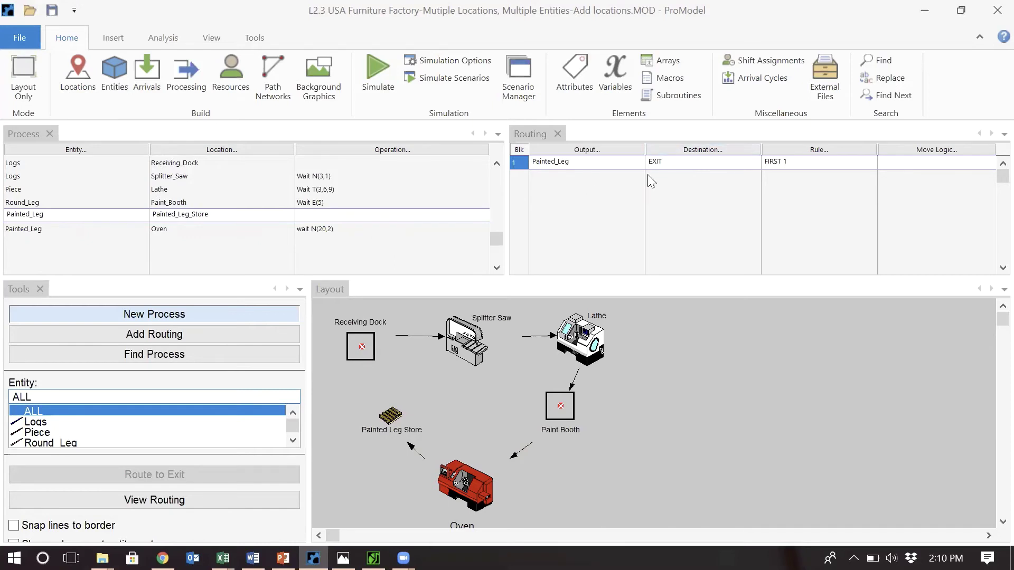
pyautogui.click(206, 233)
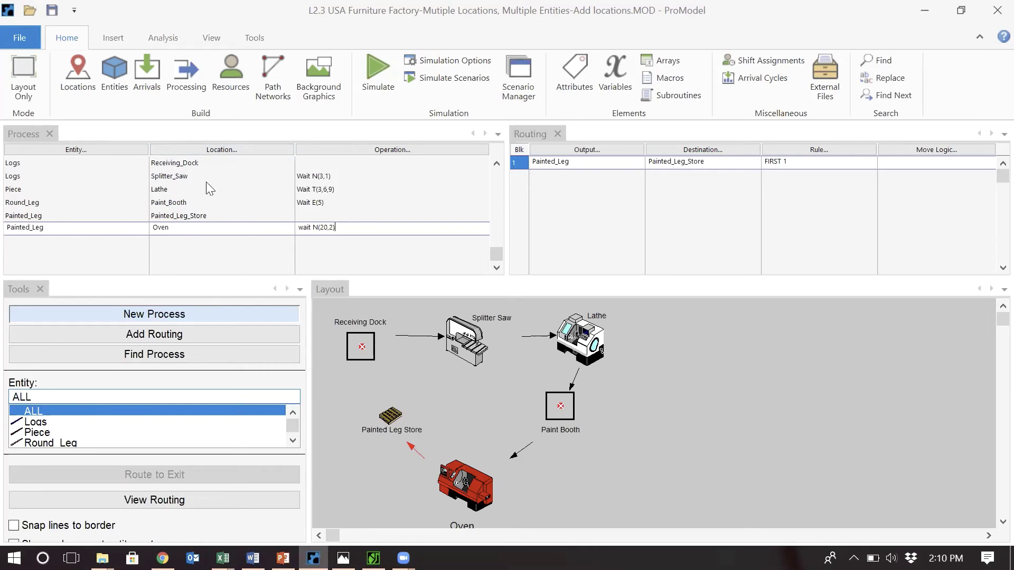
# Step: Reorder the process records with Move so that the Painted_Leg_Store record comes after the Oven record
pyautogui.rightClick(194, 228)
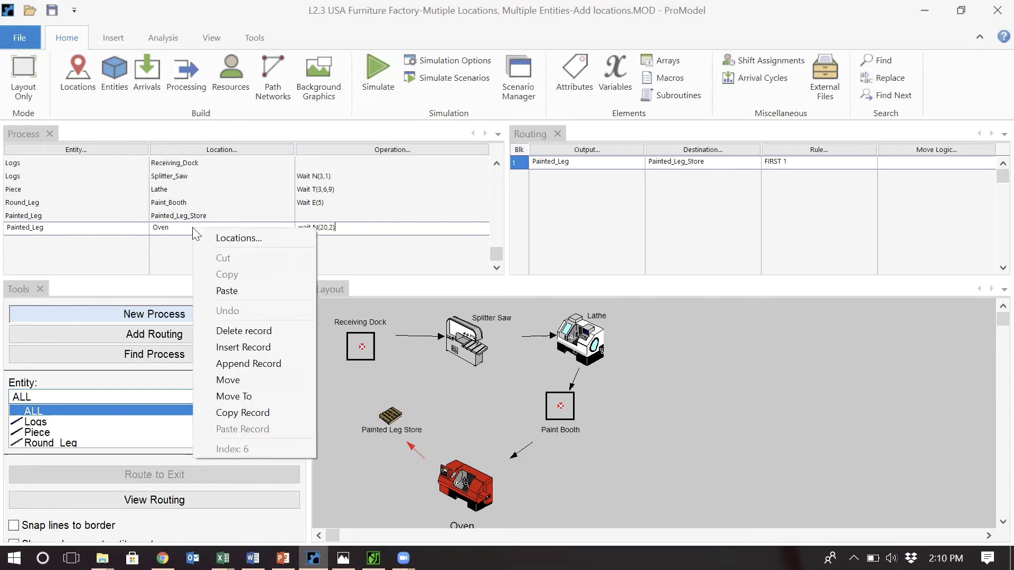
pyautogui.click(260, 379)
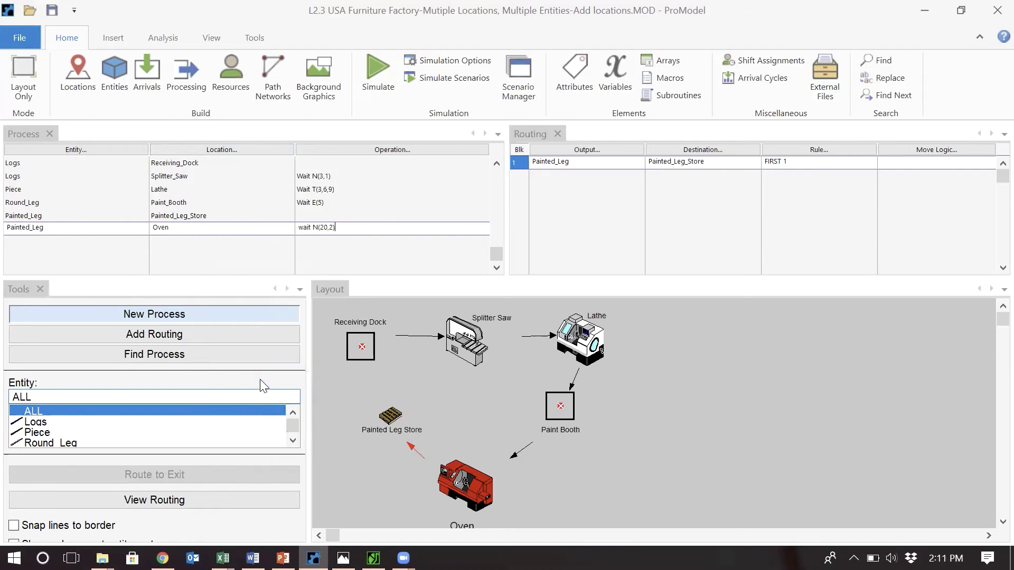
pyautogui.click(187, 216)
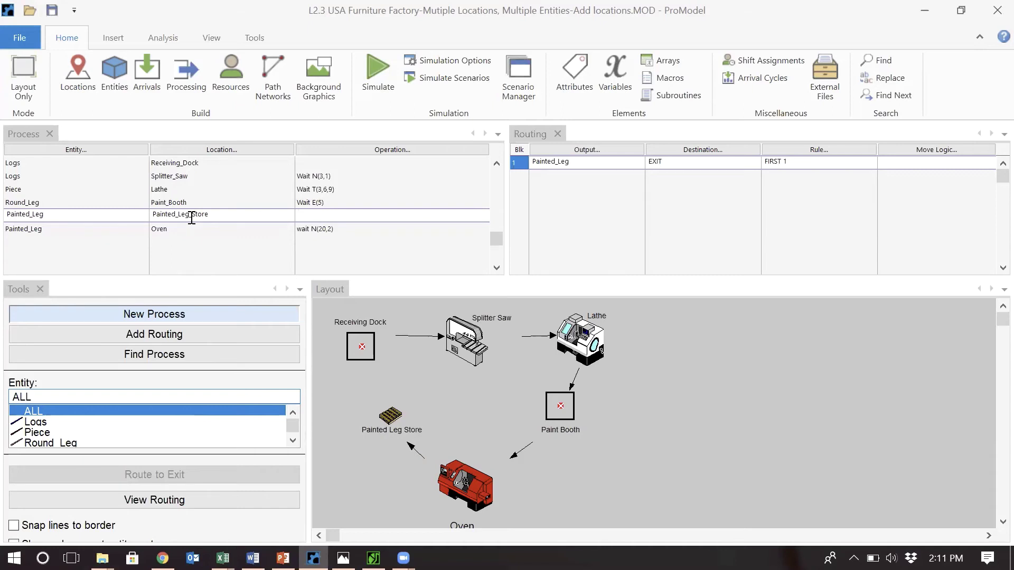
pyautogui.rightClick(191, 218)
pyautogui.click(248, 367)
pyautogui.click(222, 228)
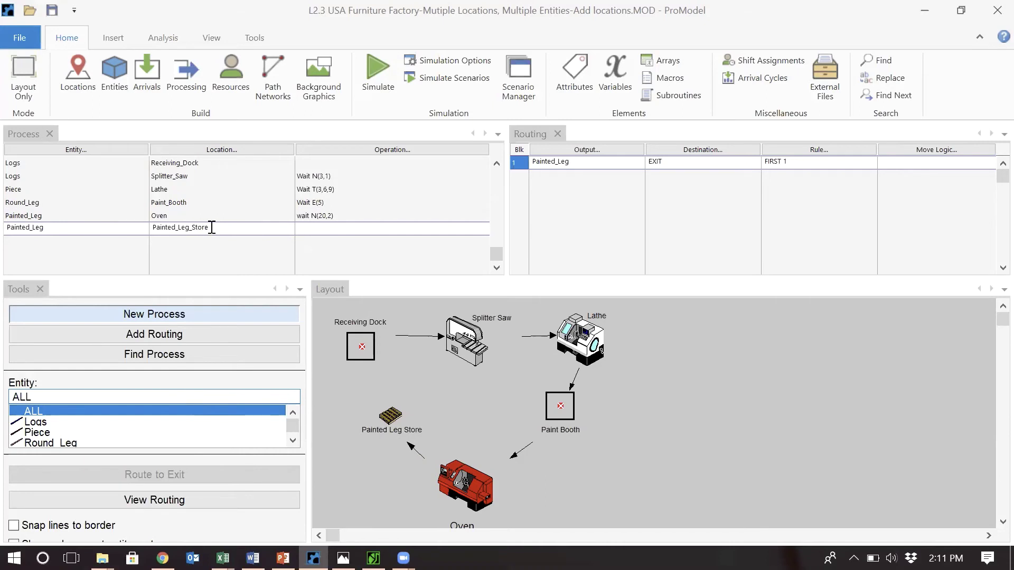
# Step: Review the record commands for the Painted_Leg_Store and Oven process rows, including Move and Move To
pyautogui.rightClick(212, 227)
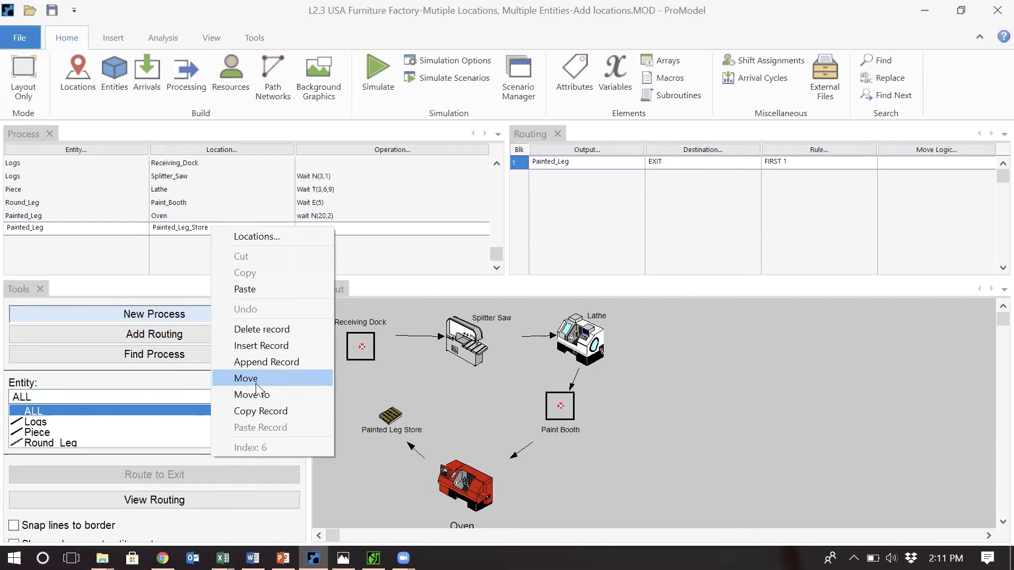
pyautogui.click(176, 221)
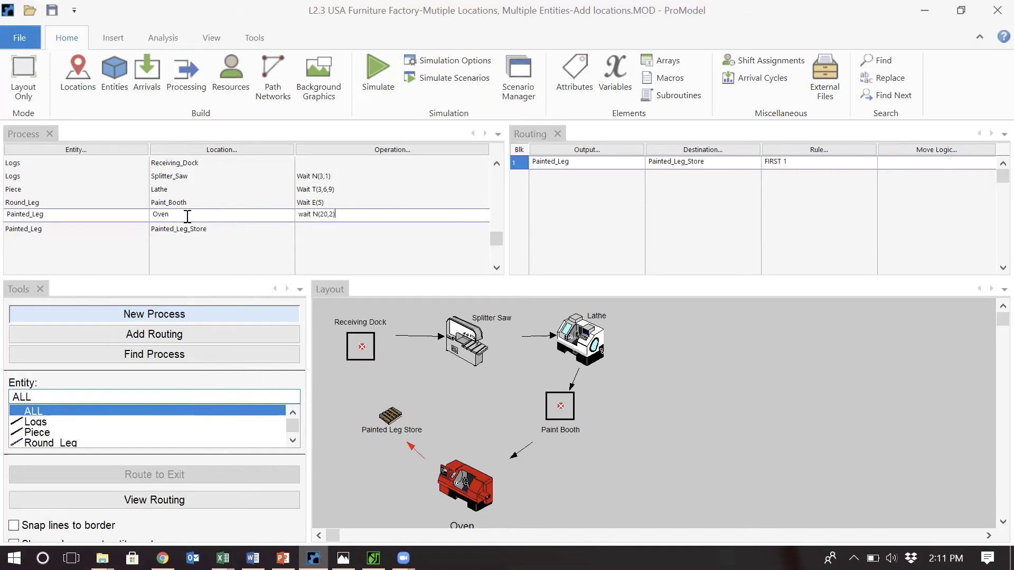
pyautogui.rightClick(186, 218)
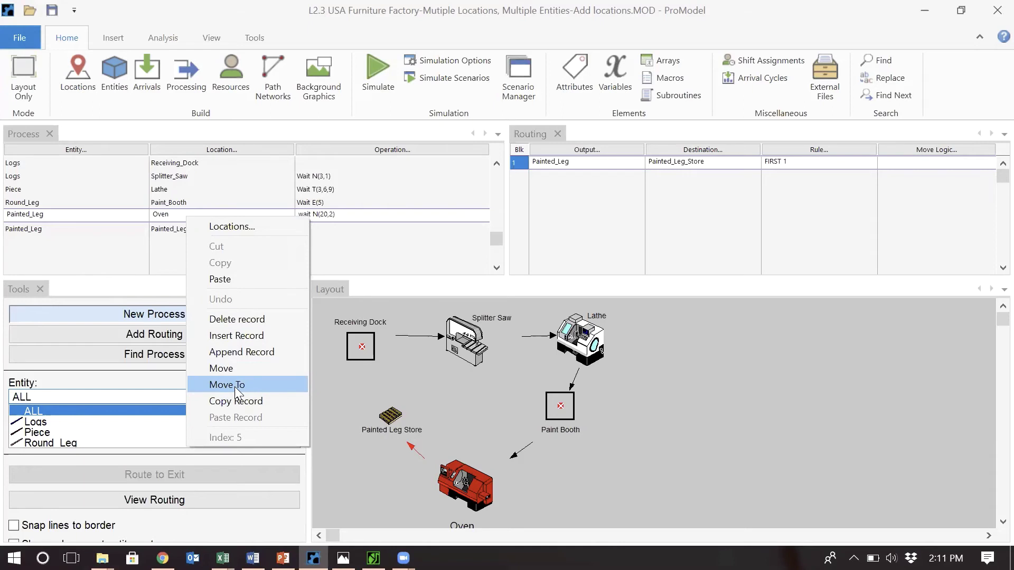
pyautogui.press('Escape')
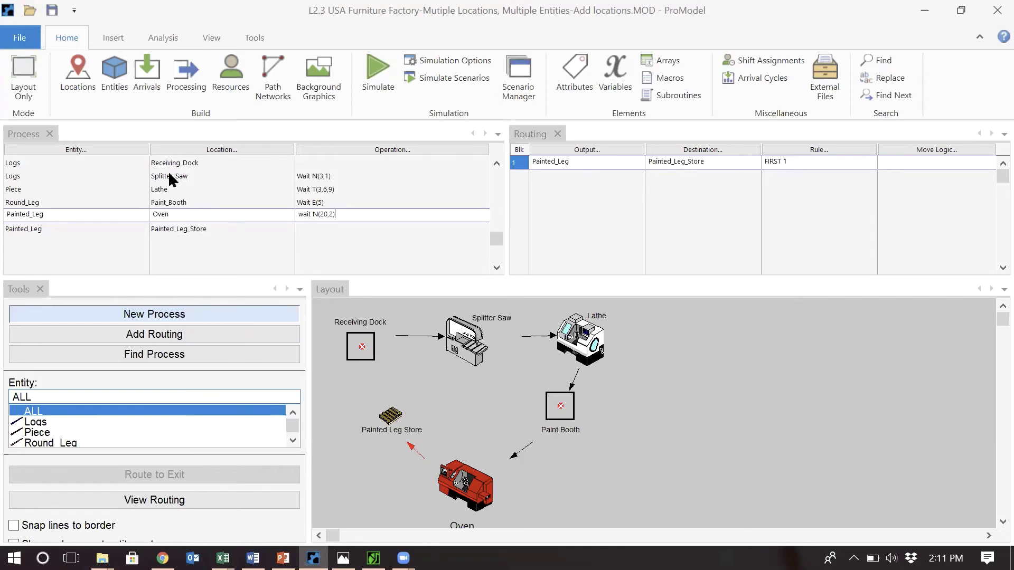
pyautogui.rightClick(175, 218)
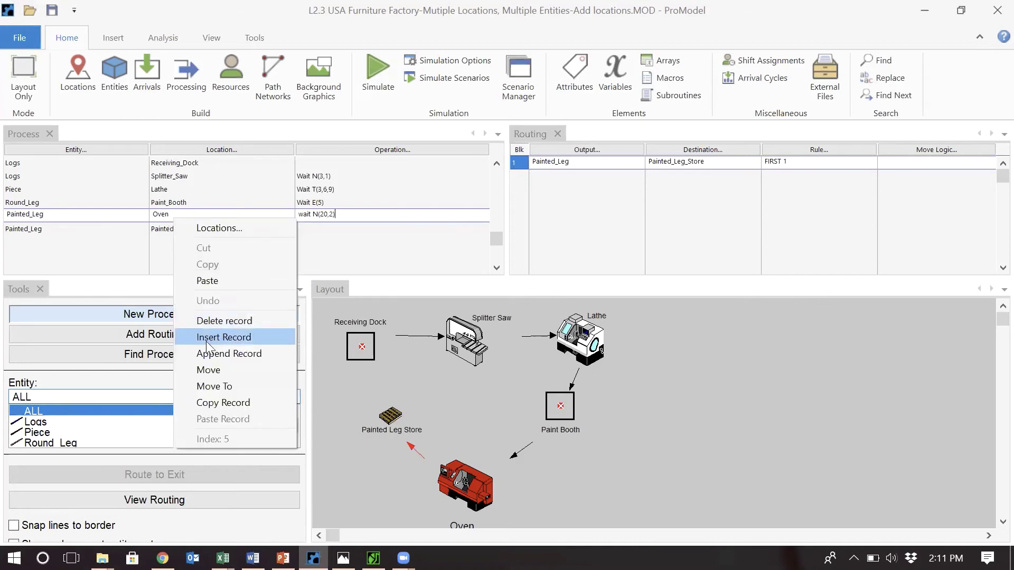
pyautogui.click(214, 364)
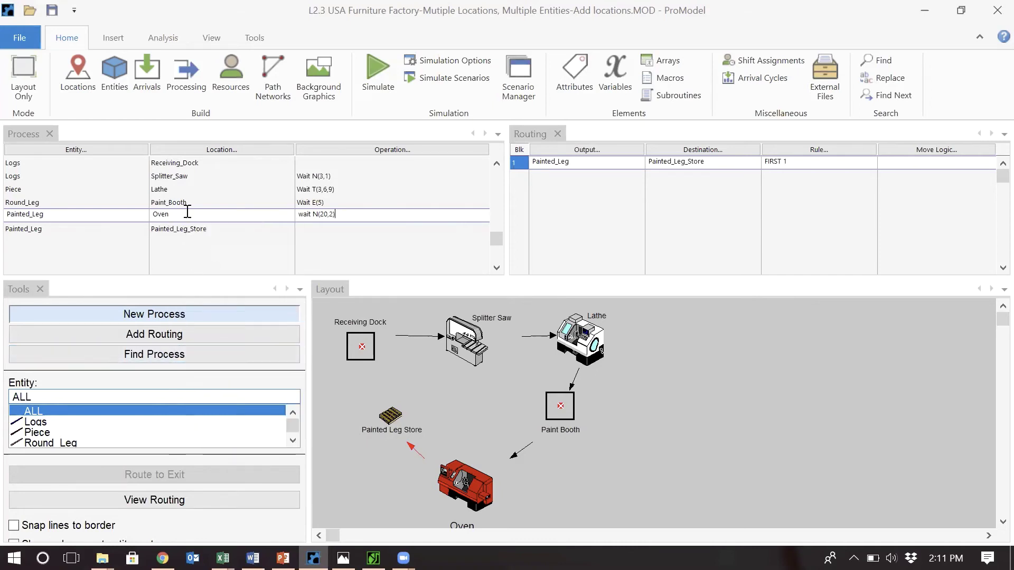
# Step: Move the Oven process record ahead of the Receiving_Dock record with Move To
pyautogui.click(194, 162)
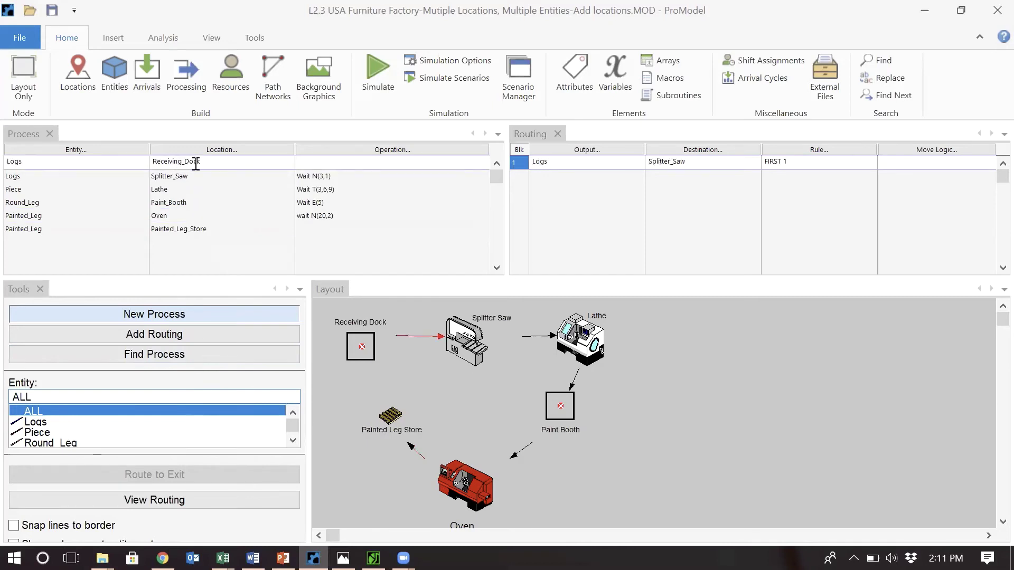
pyautogui.rightClick(197, 166)
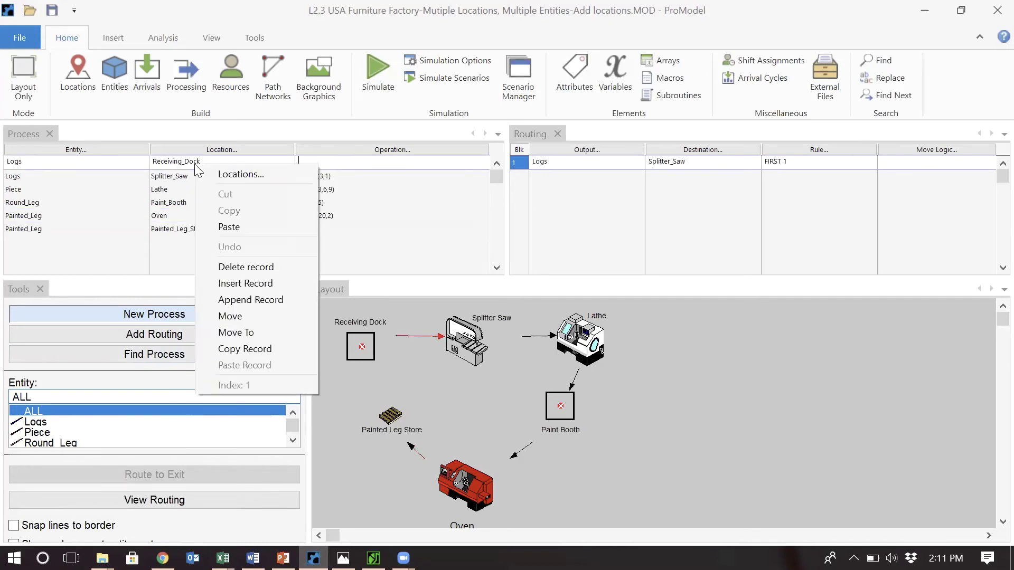
pyautogui.click(233, 332)
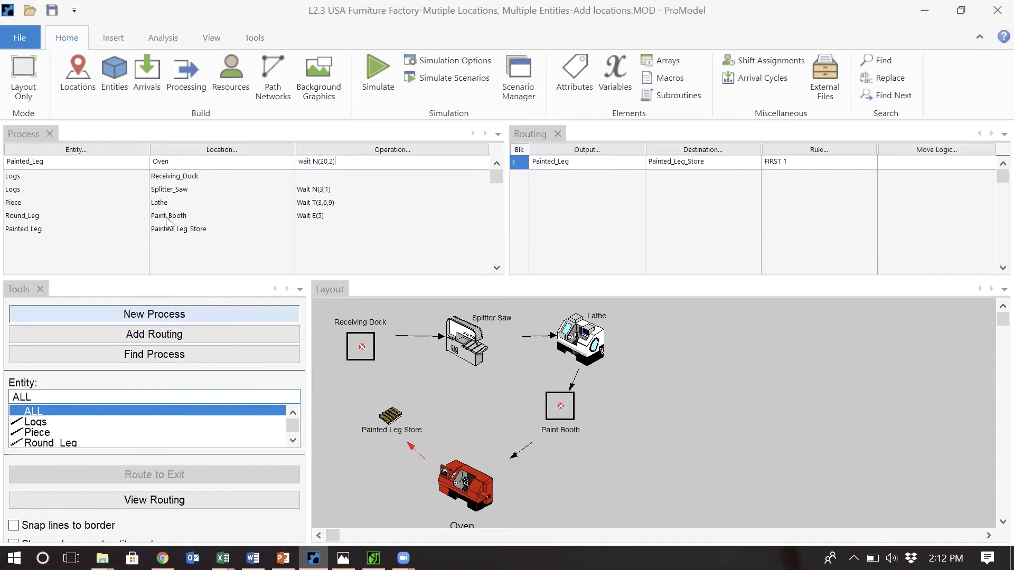
# Step: Return the Oven process record to its place directly before the Painted_Leg_Store record with Move and Move To
pyautogui.rightClick(184, 163)
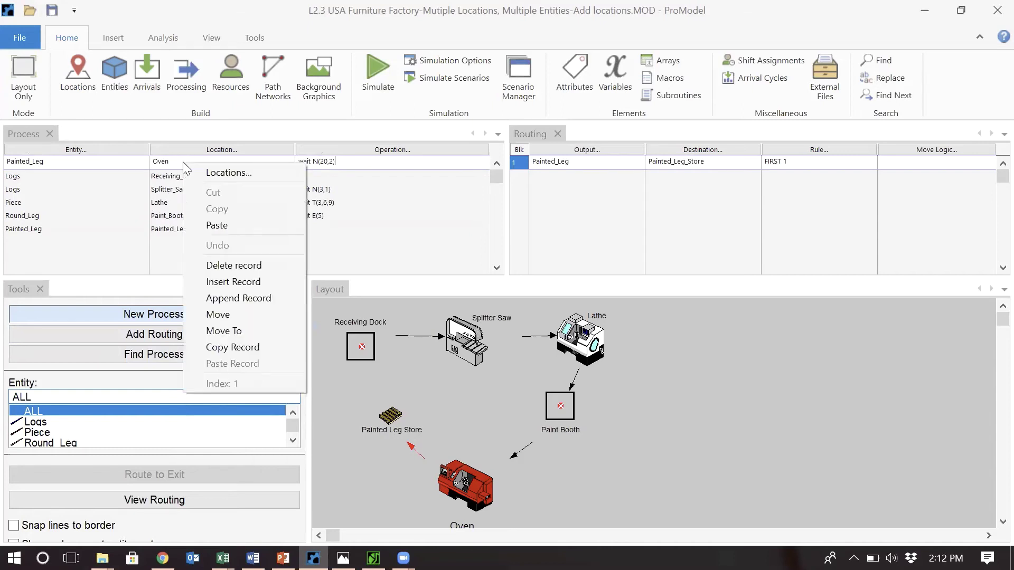
pyautogui.click(218, 317)
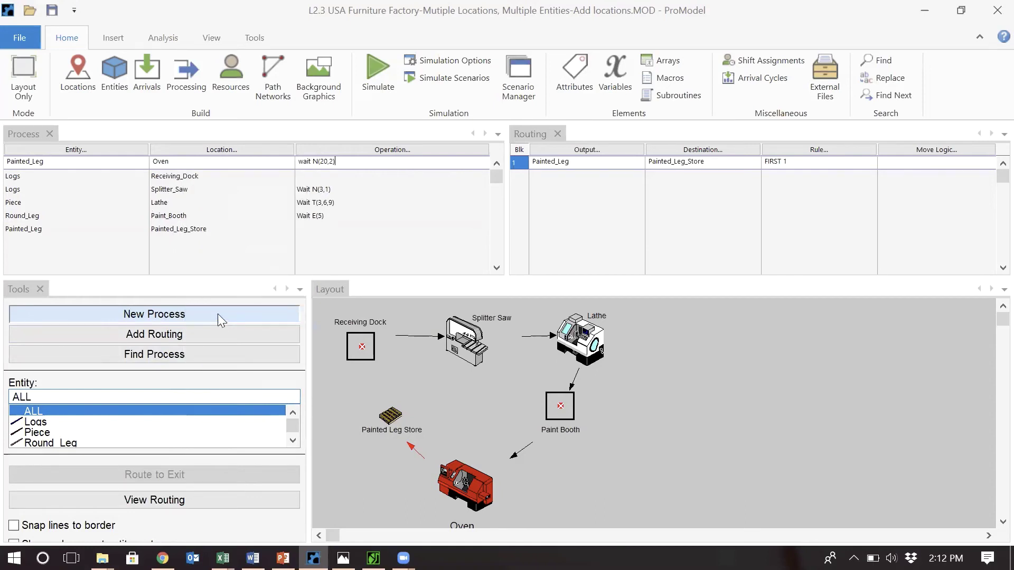
pyautogui.click(190, 229)
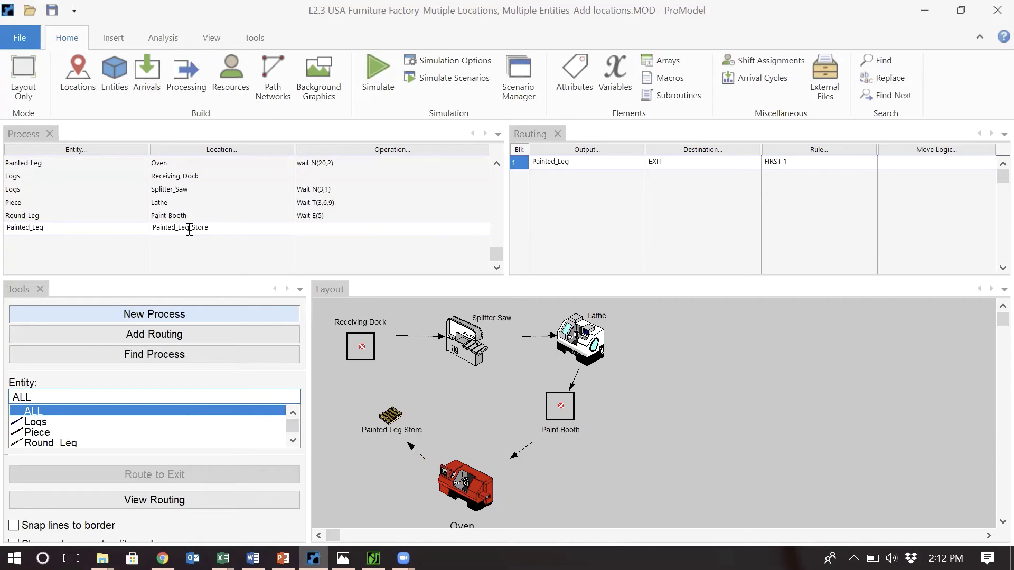
pyautogui.rightClick(190, 229)
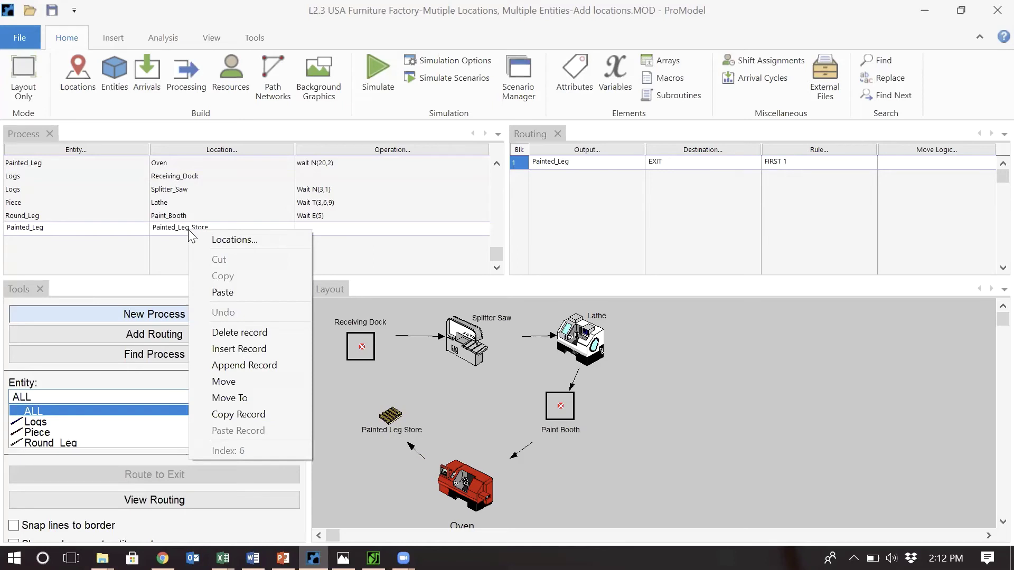
pyautogui.click(244, 397)
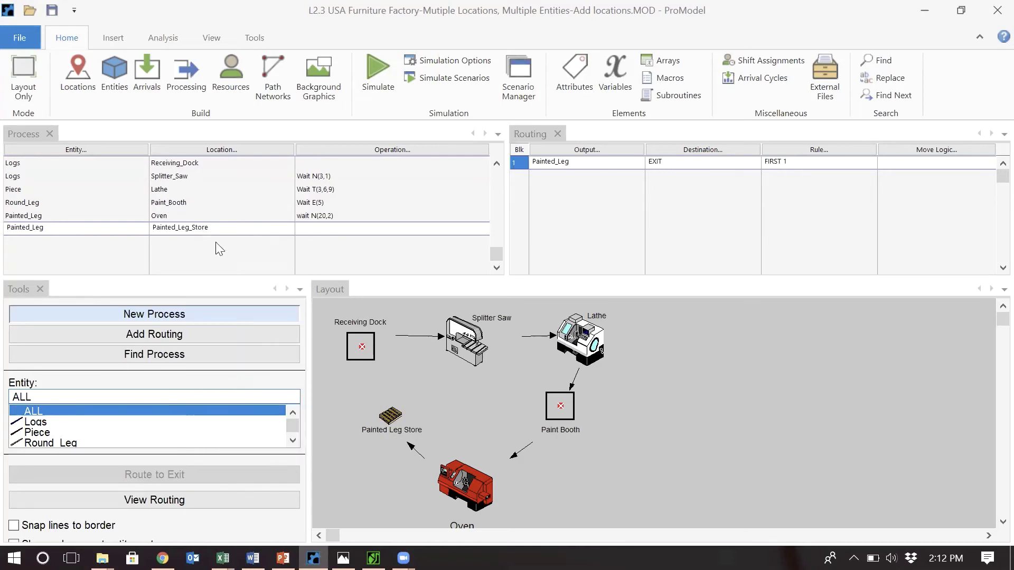
pyautogui.click(163, 218)
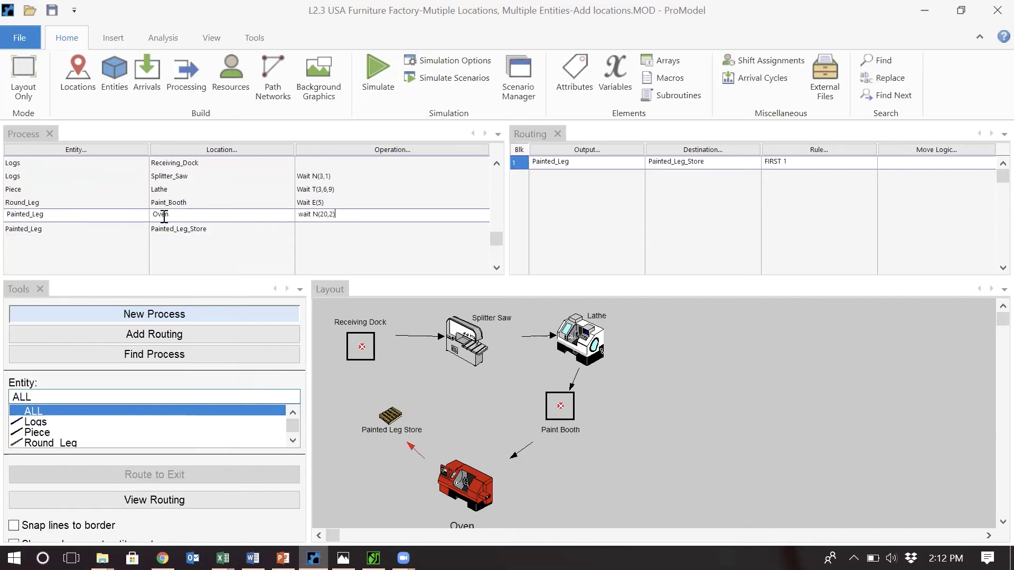
pyautogui.click(199, 252)
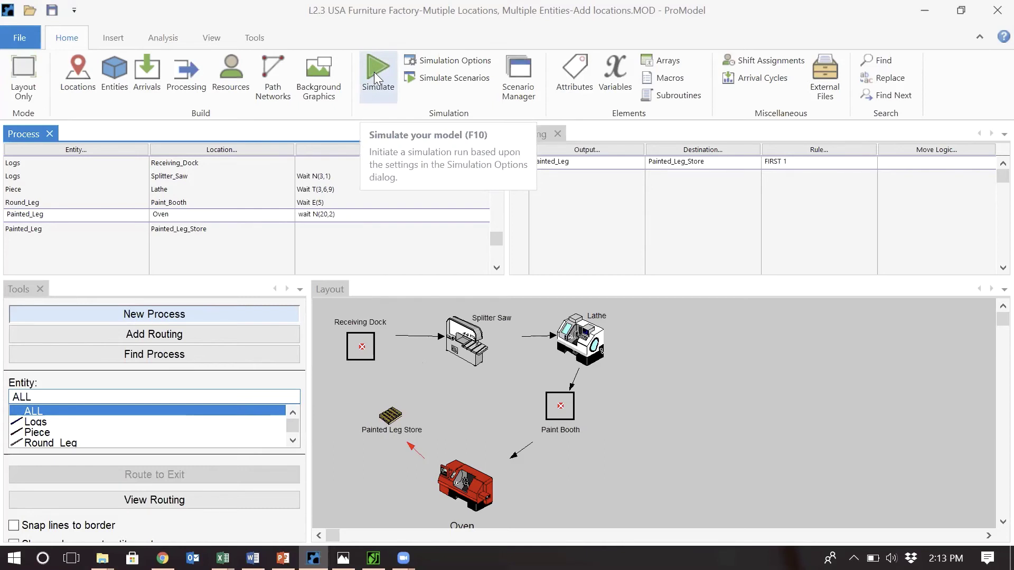
# Step: Simulate the furniture factory model with the animation turned off and open the output report
pyautogui.click(373, 72)
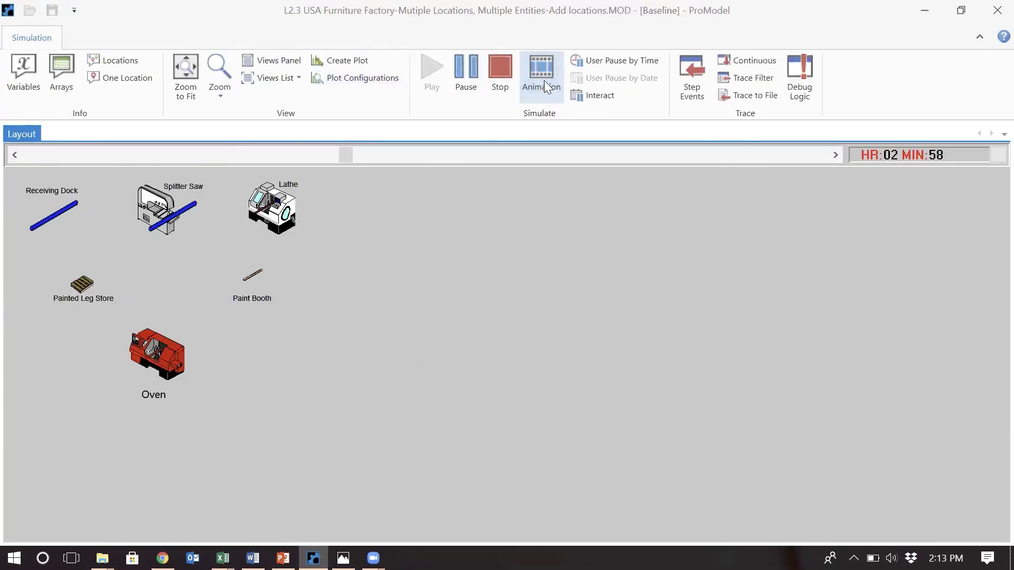
pyautogui.click(544, 80)
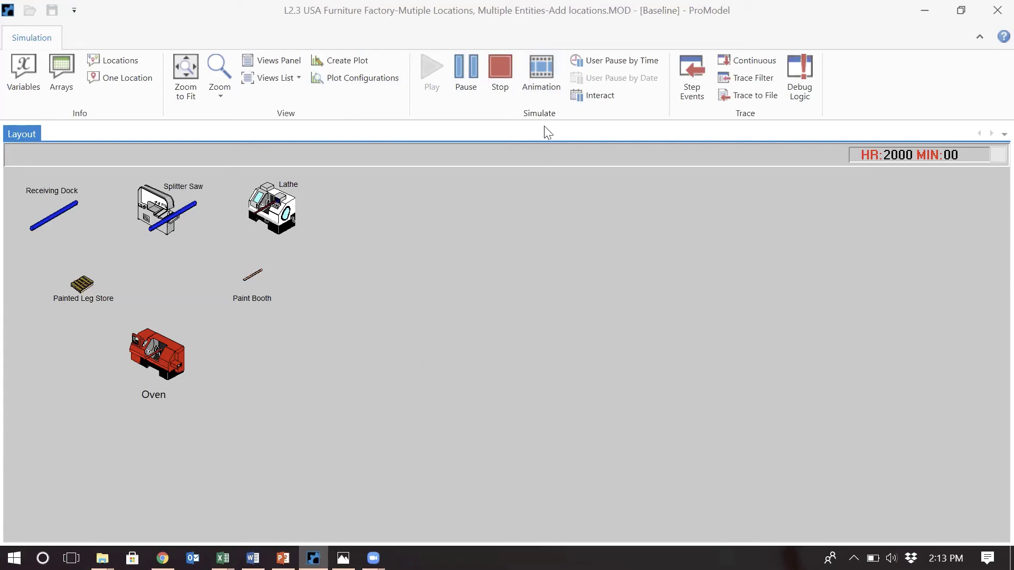
pyautogui.click(504, 338)
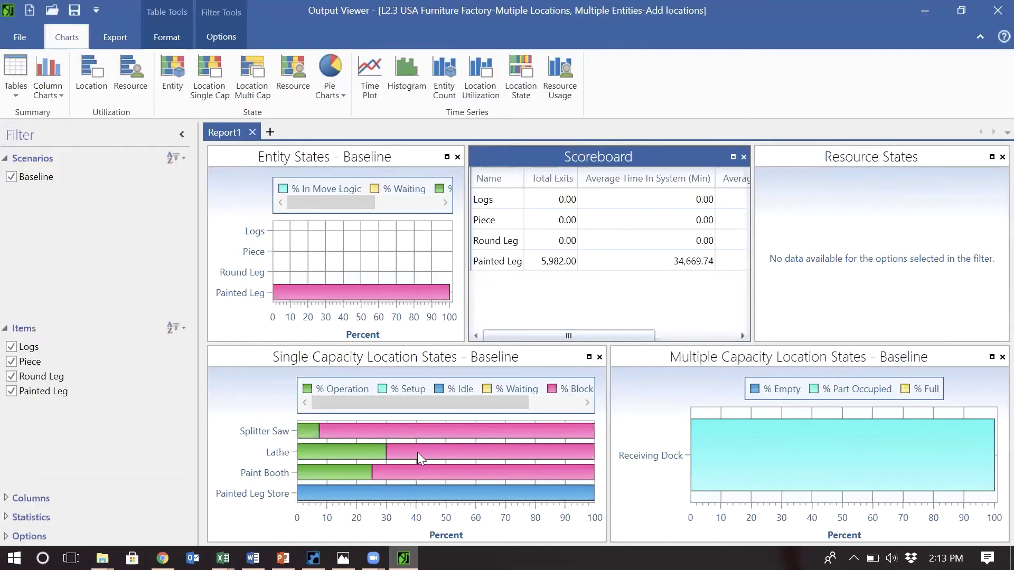
# Step: Examine the blocked percentages of the Lathe and Paint Booth in the Single Capacity Location States chart against the process records
pyautogui.moveTo(454, 449)
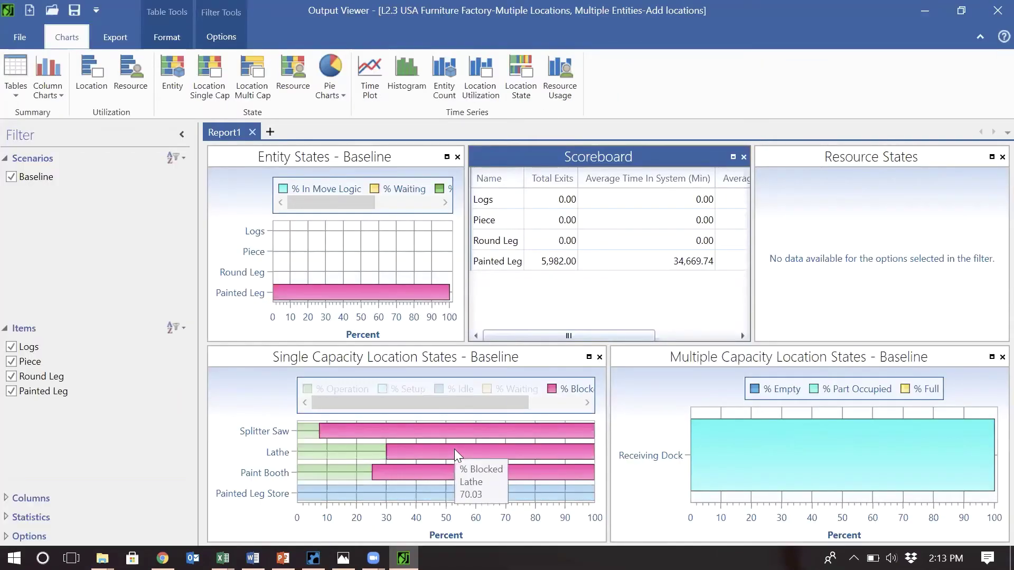
pyautogui.moveTo(451, 469)
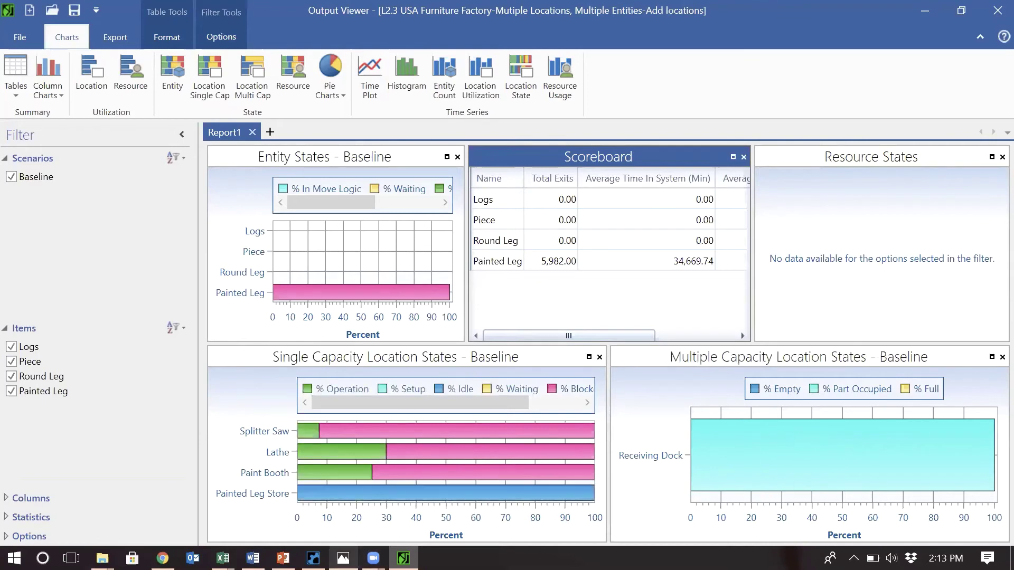
pyautogui.click(313, 558)
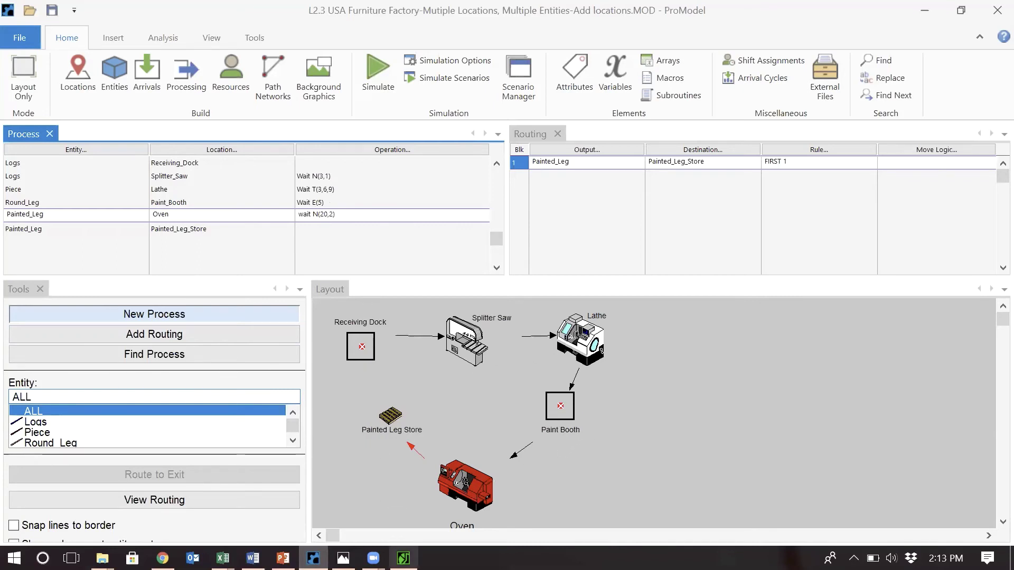
pyautogui.click(404, 559)
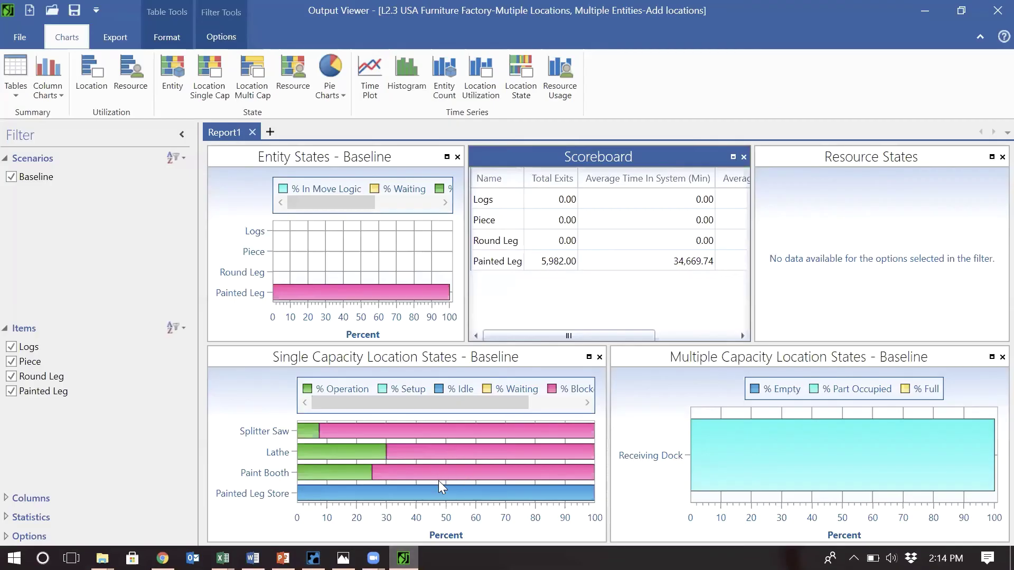
pyautogui.moveTo(446, 467)
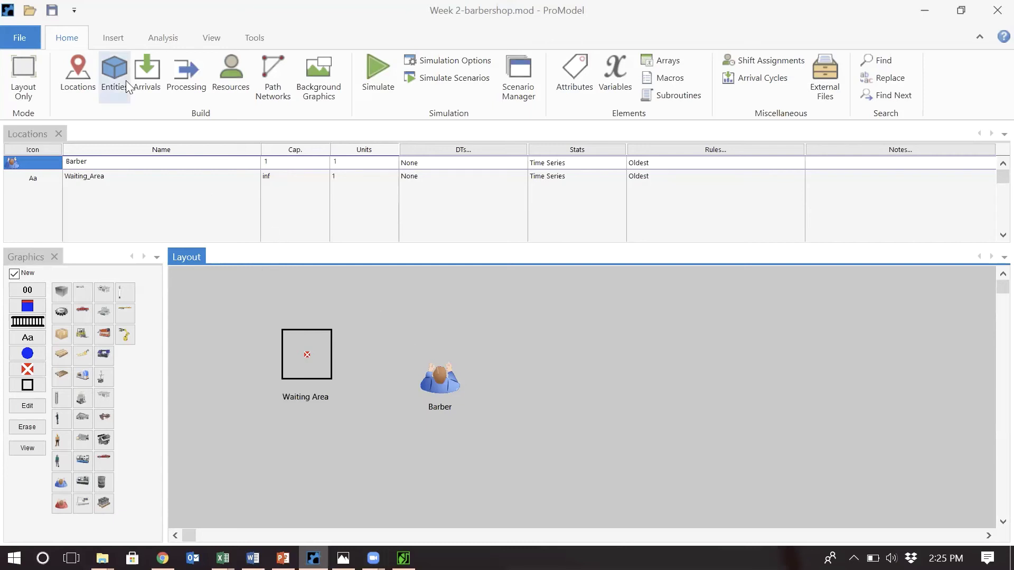
# Step: Review the barbershop model's arrivals and processing, simulate the model, and return from the output report to the model
pyautogui.click(150, 83)
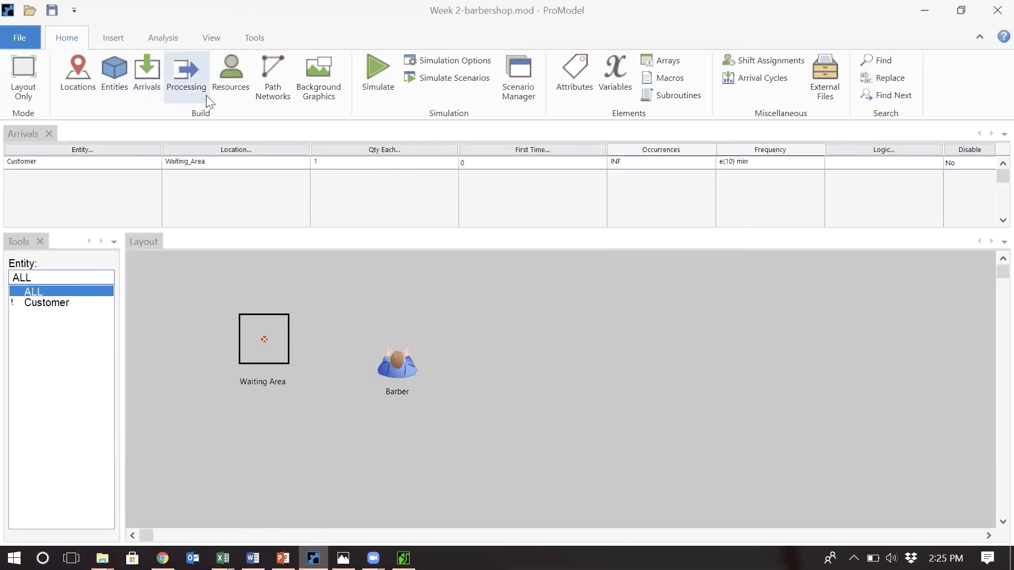
pyautogui.click(177, 89)
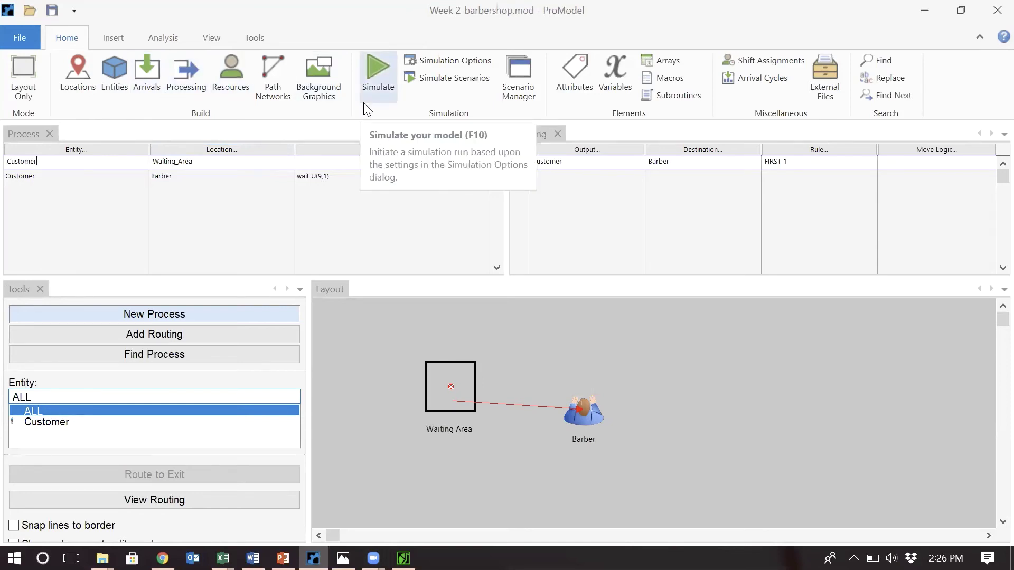
pyautogui.click(380, 75)
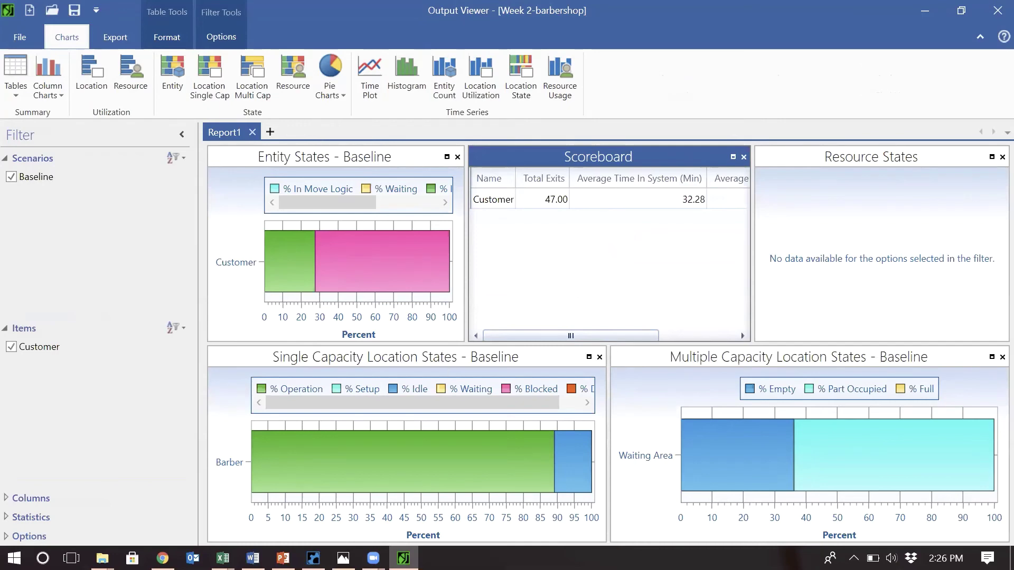
pyautogui.click(314, 559)
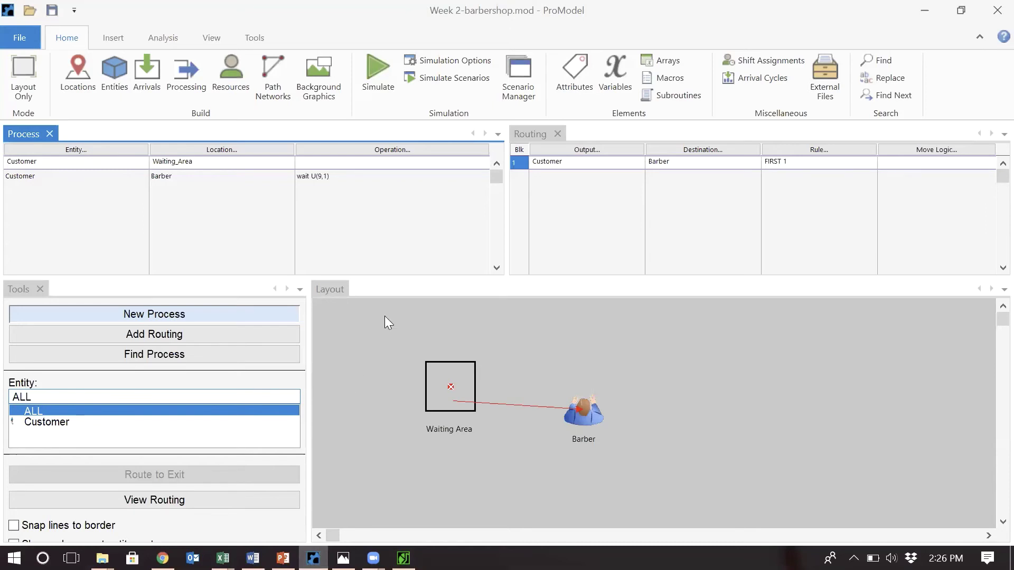
# Step: Save a copy of the barbershop model in the Week 3 folder as Week 2-barbershop-Traffic Intensity.mod
pyautogui.click(19, 35)
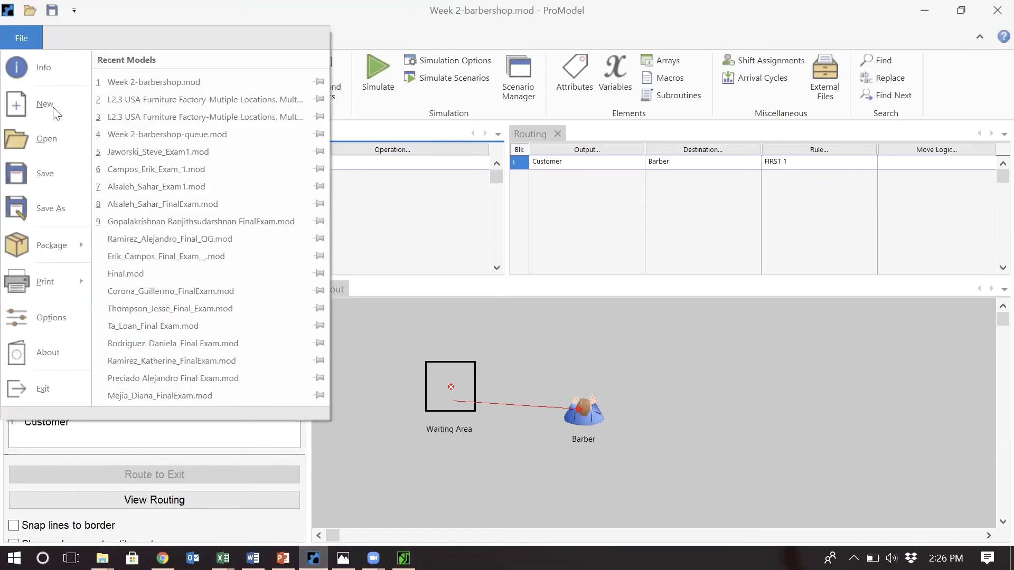
pyautogui.click(60, 208)
pyautogui.tripleClick(192, 376)
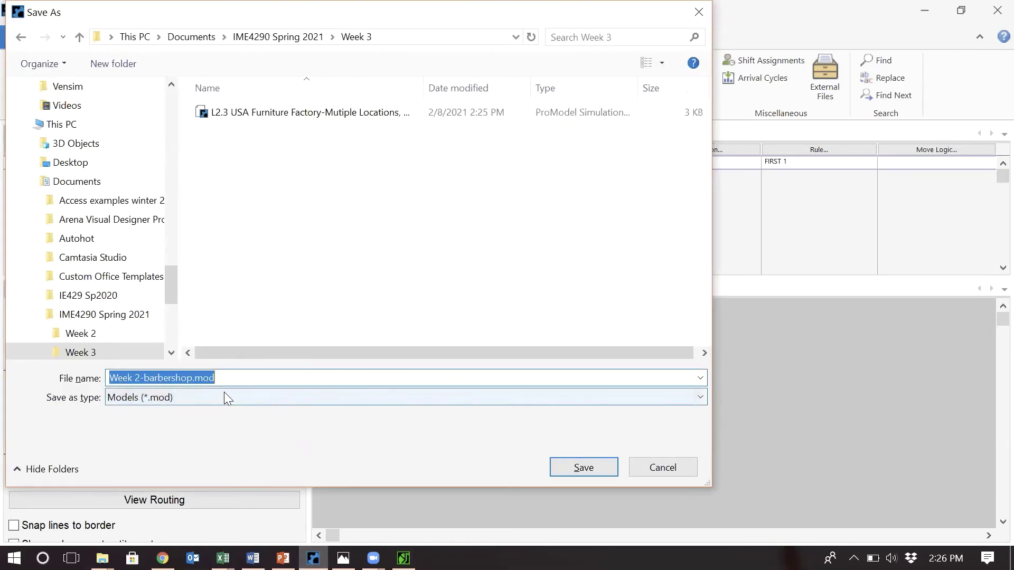
pyautogui.click(191, 376)
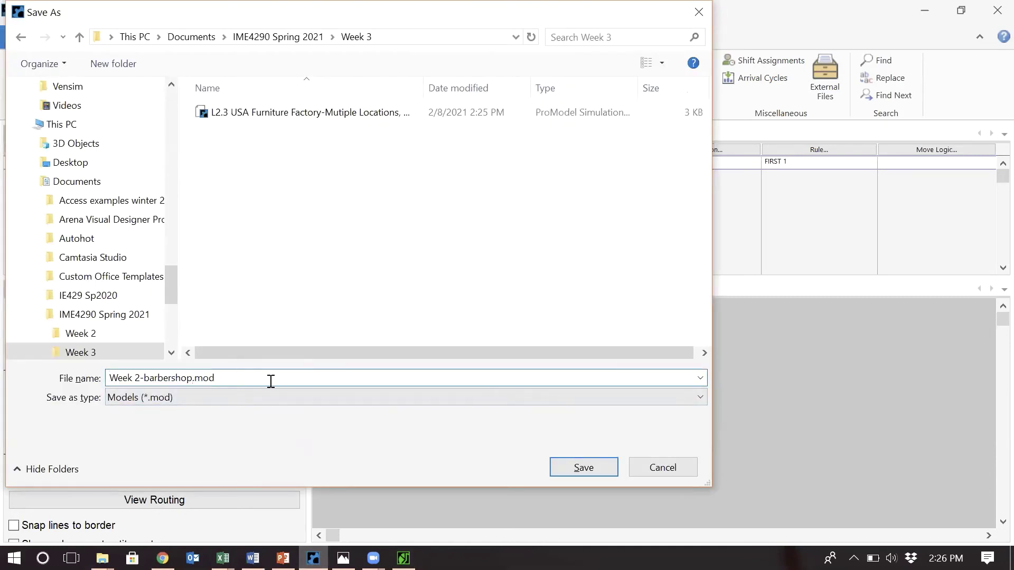
pyautogui.write('-Traffic Intensiti')
pyautogui.press('BackSpace')
pyautogui.write('y')
pyautogui.click(562, 467)
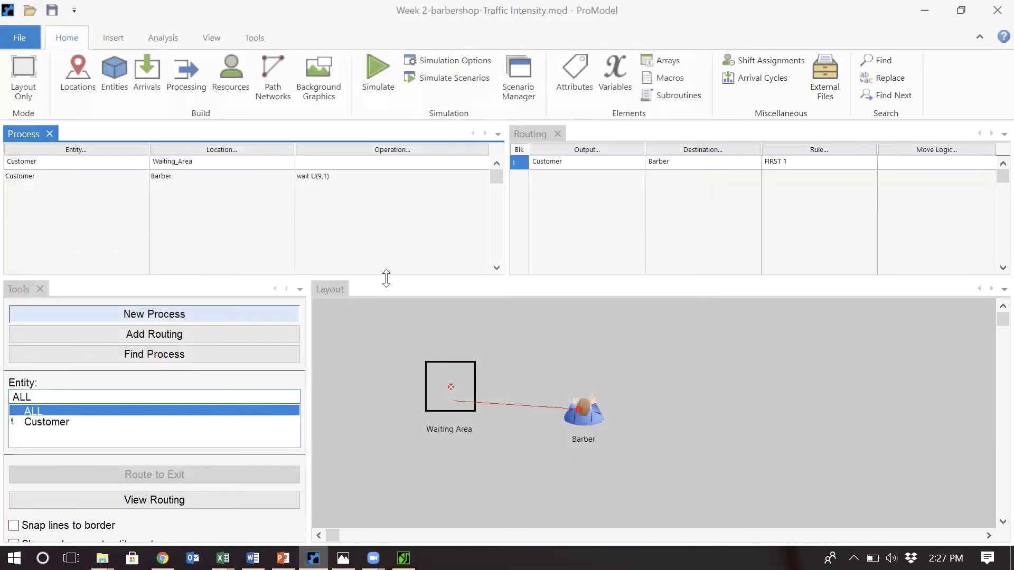
# Step: Change the Customer operation at the Barber location to wait e(6)
pyautogui.click(315, 178)
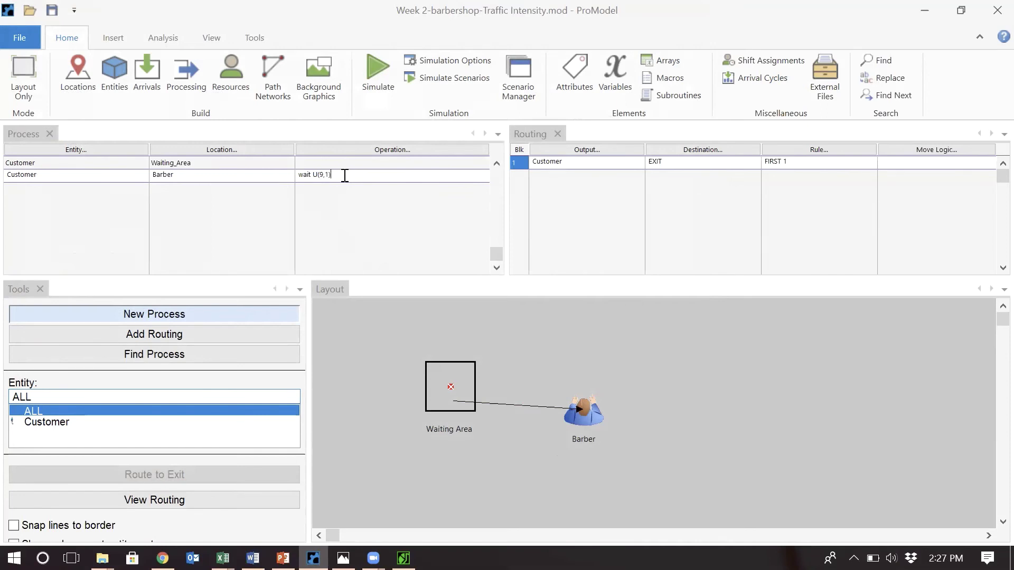
pyautogui.press('BackSpace')
pyautogui.press('BackSpace')
pyautogui.press('BackSpace')
pyautogui.press('BackSpace')
pyautogui.press('BackSpace')
pyautogui.press('BackSpace')
pyautogui.write('e(6)')
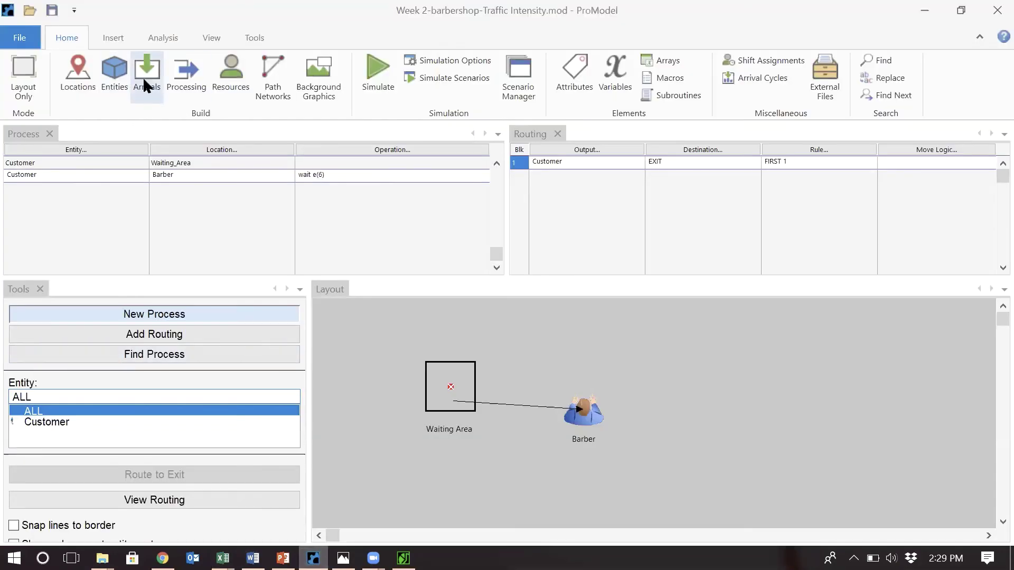
# Step: Look up the Customer arrival frequency and switch to the traffic intensity table in Excel workbook Book1
pyautogui.click(144, 79)
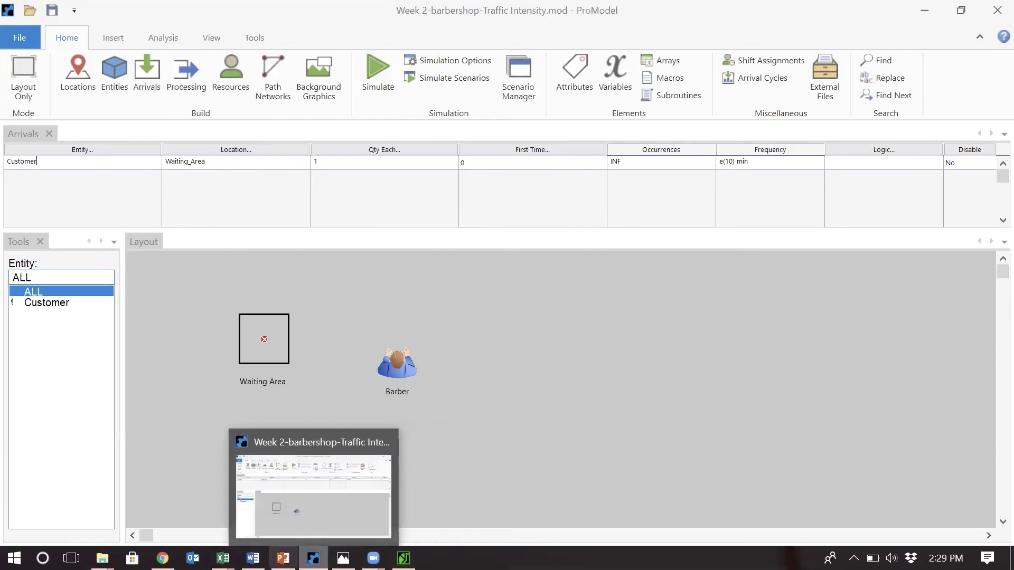
pyautogui.moveTo(283, 559)
pyautogui.moveTo(223, 558)
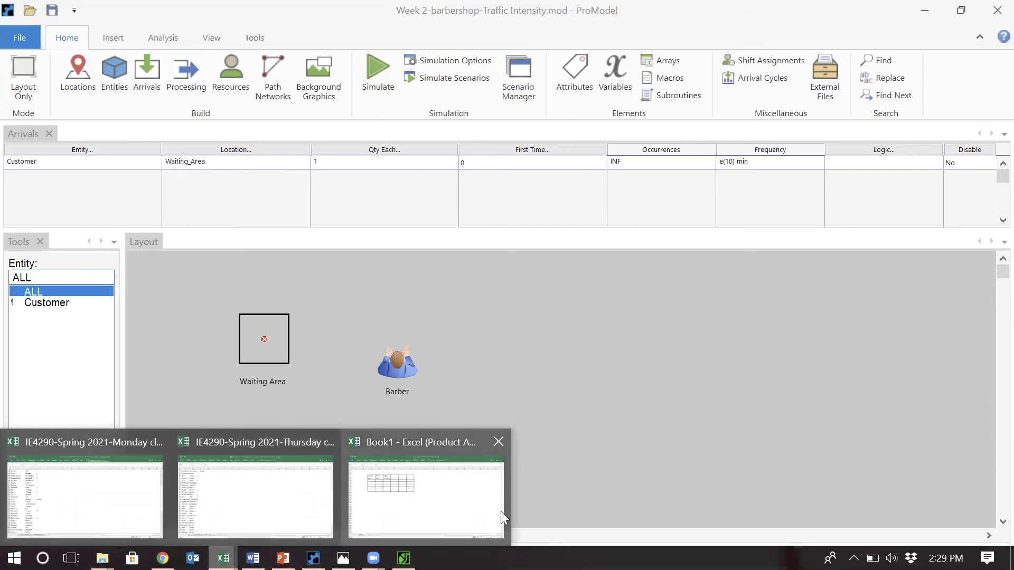
pyautogui.click(501, 511)
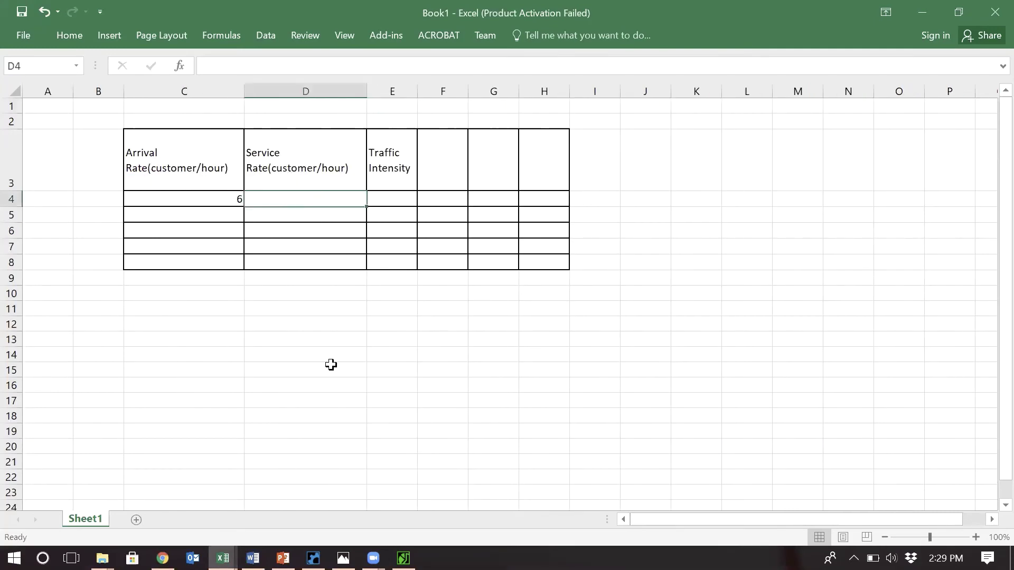
# Step: Check the Barber operation time in the barbershop model and enter a service rate of 10 in cell D4 of Book1
pyautogui.moveTo(313, 559)
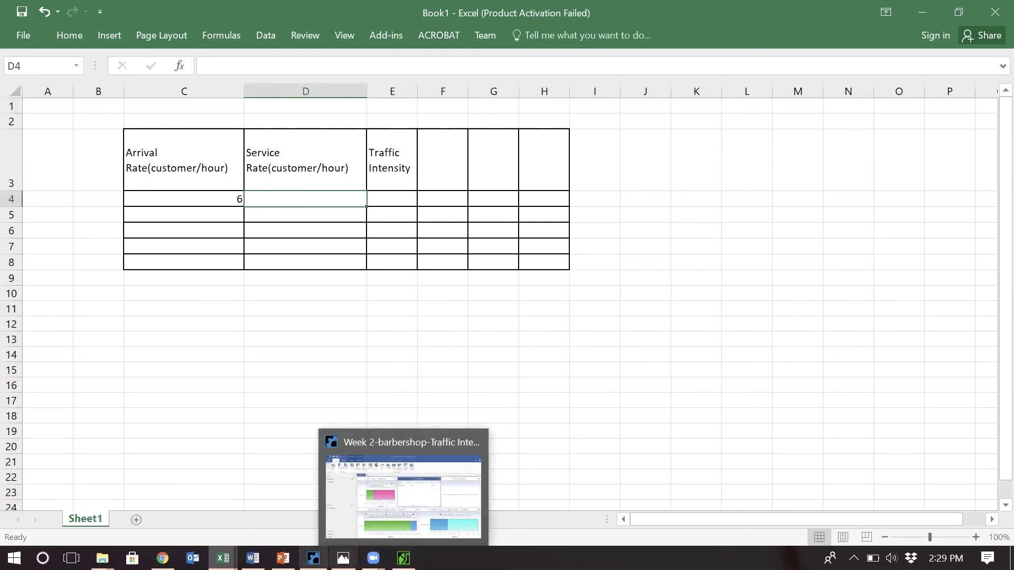
pyautogui.click(313, 497)
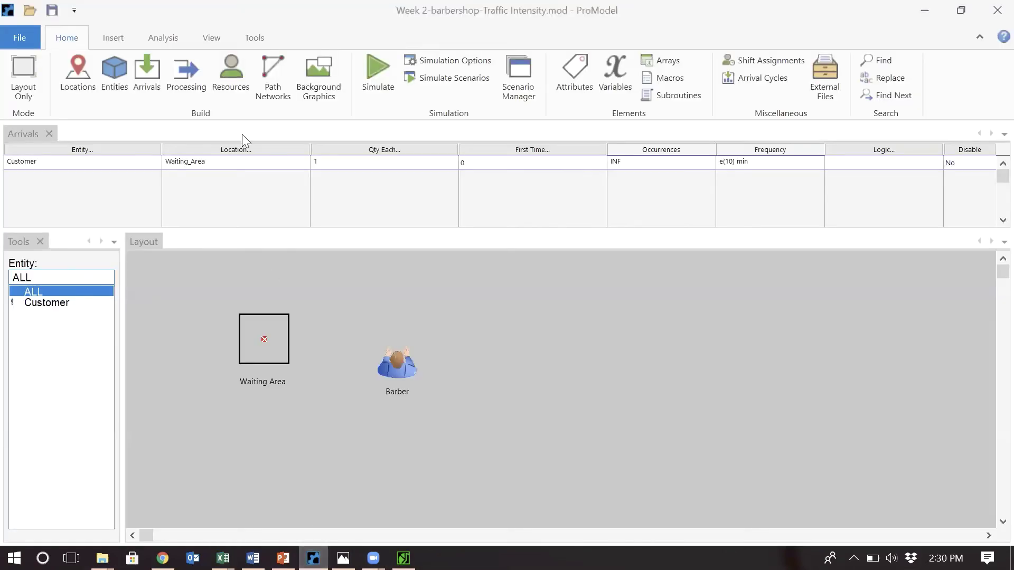
pyautogui.click(199, 83)
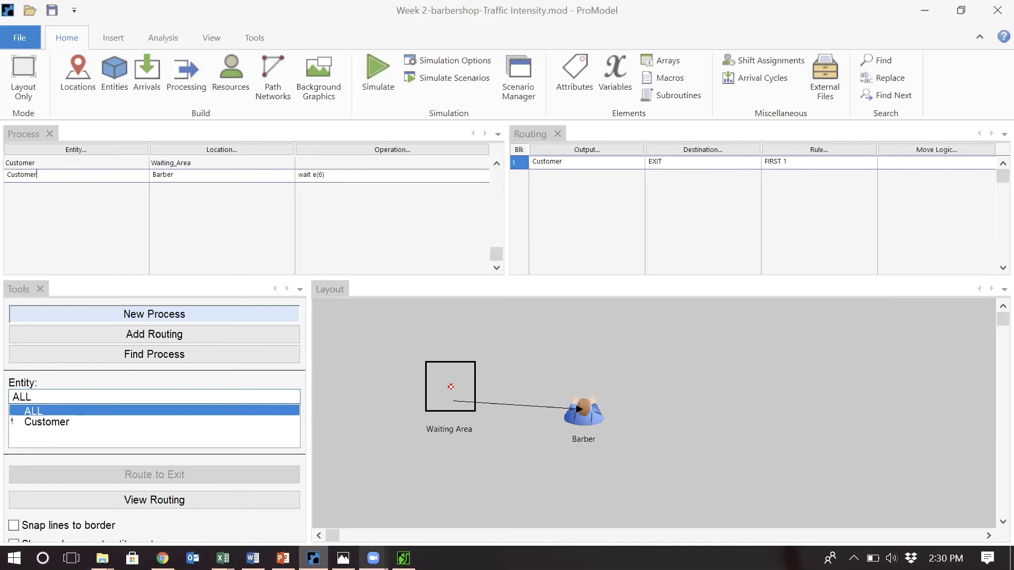
pyautogui.moveTo(223, 558)
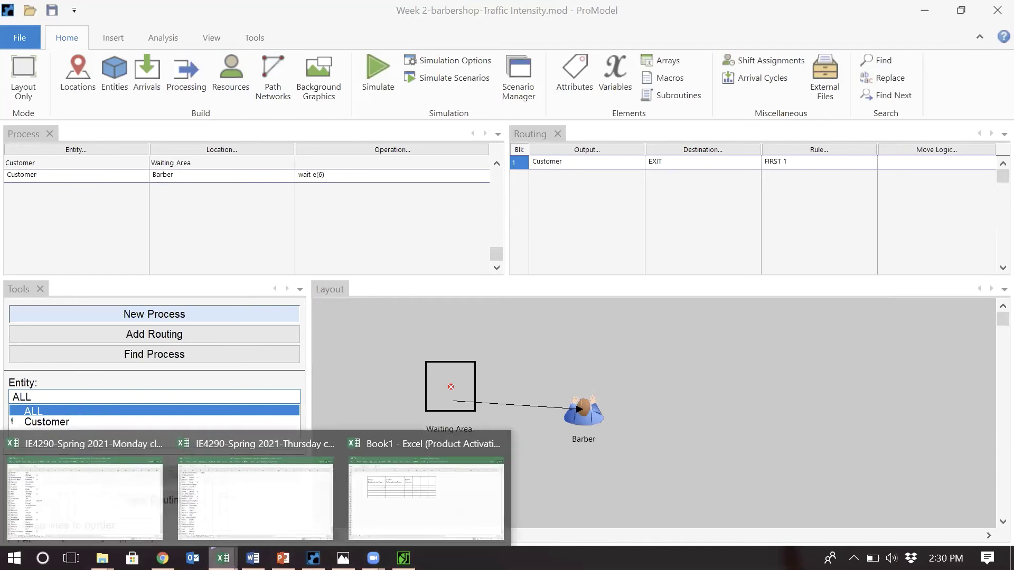
pyautogui.click(396, 508)
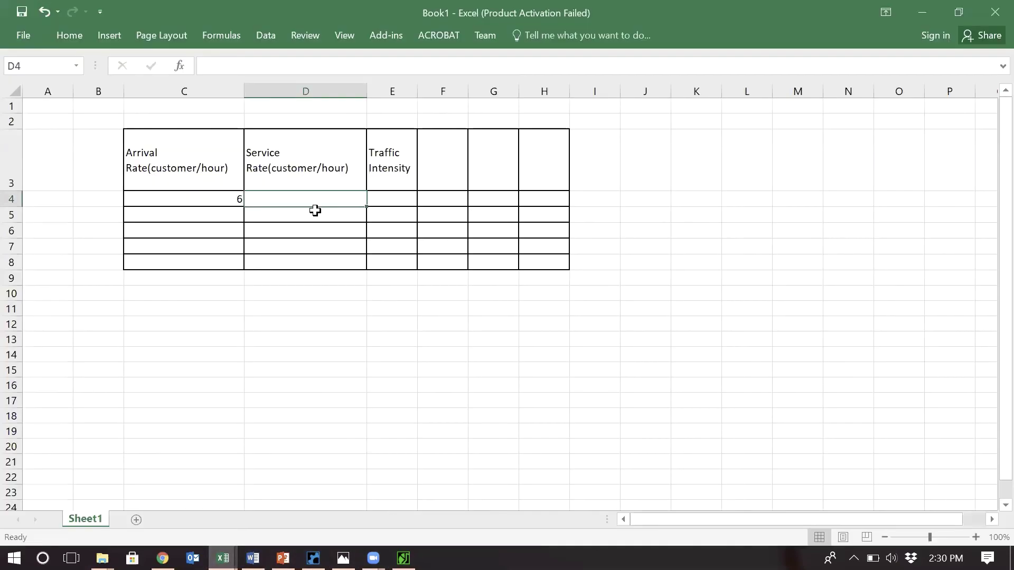
pyautogui.write('10')
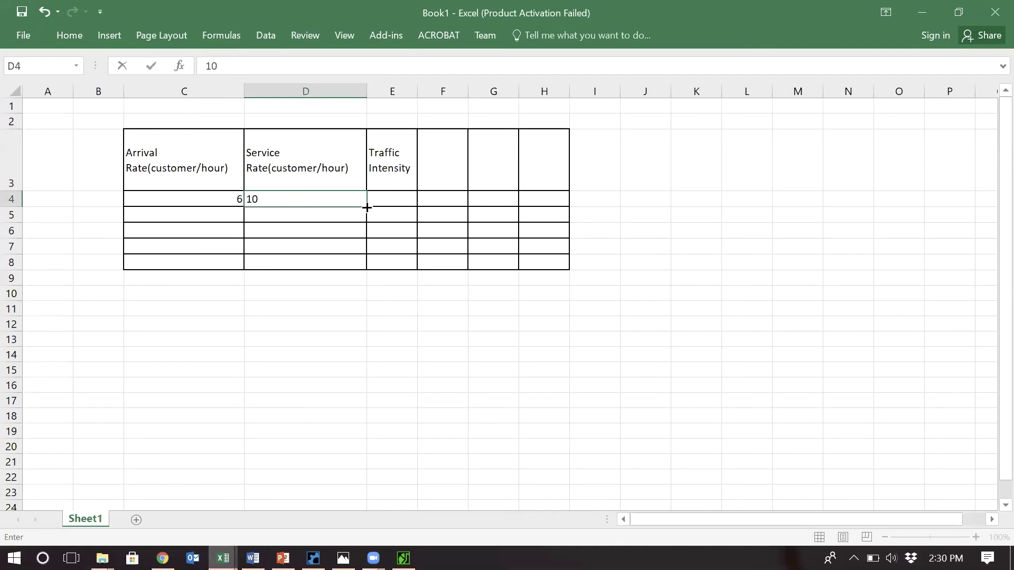
# Step: Calculate the traffic intensity in cell E4 with the formula =C4/D4
pyautogui.click(391, 198)
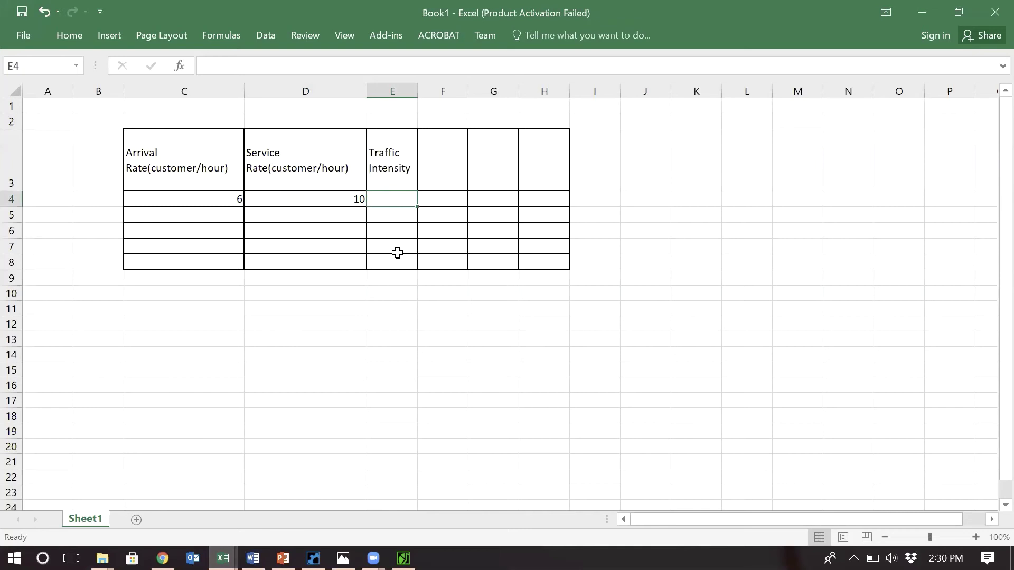
pyautogui.write('=')
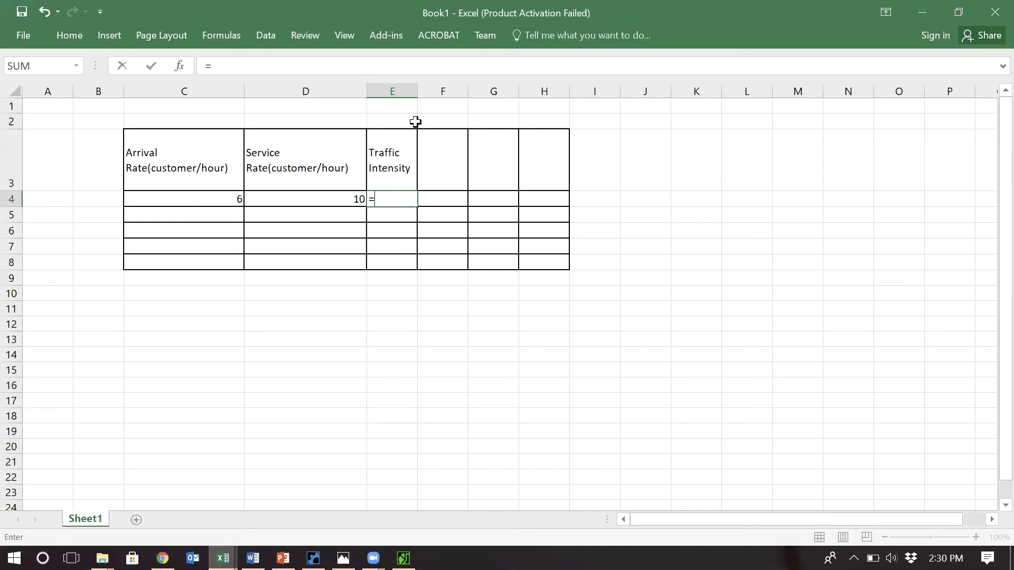
pyautogui.click(216, 199)
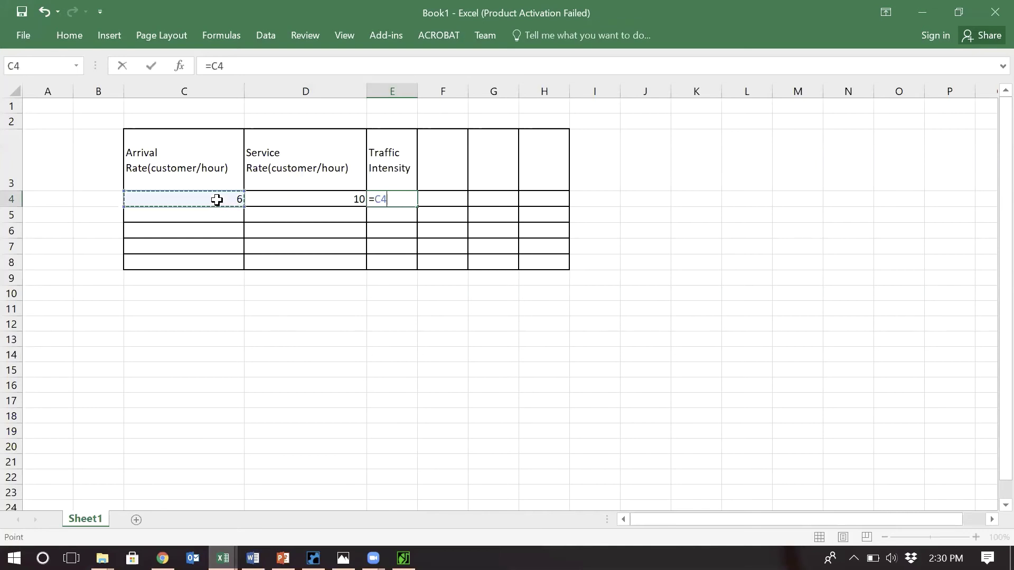
pyautogui.write('/')
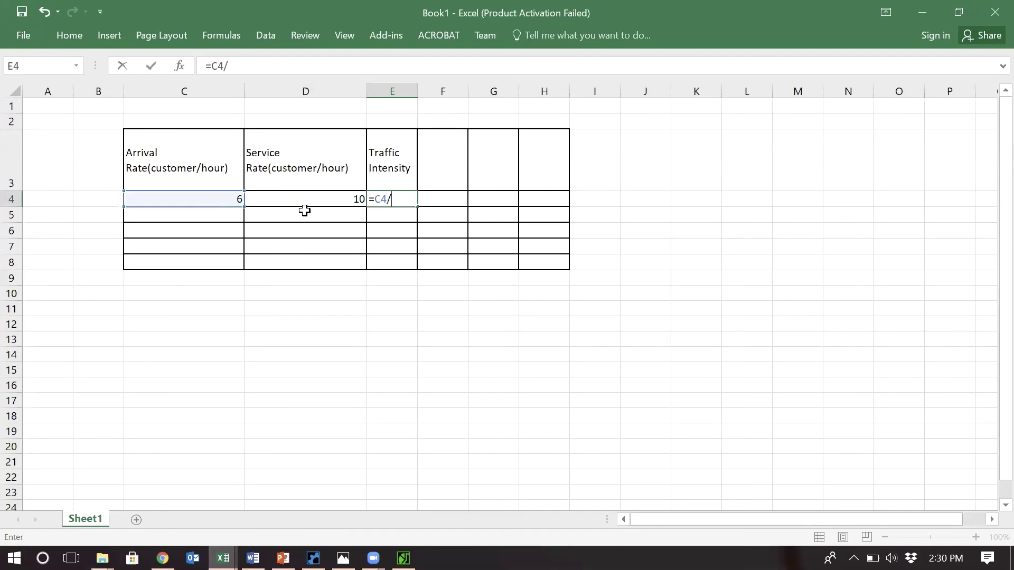
pyautogui.click(319, 198)
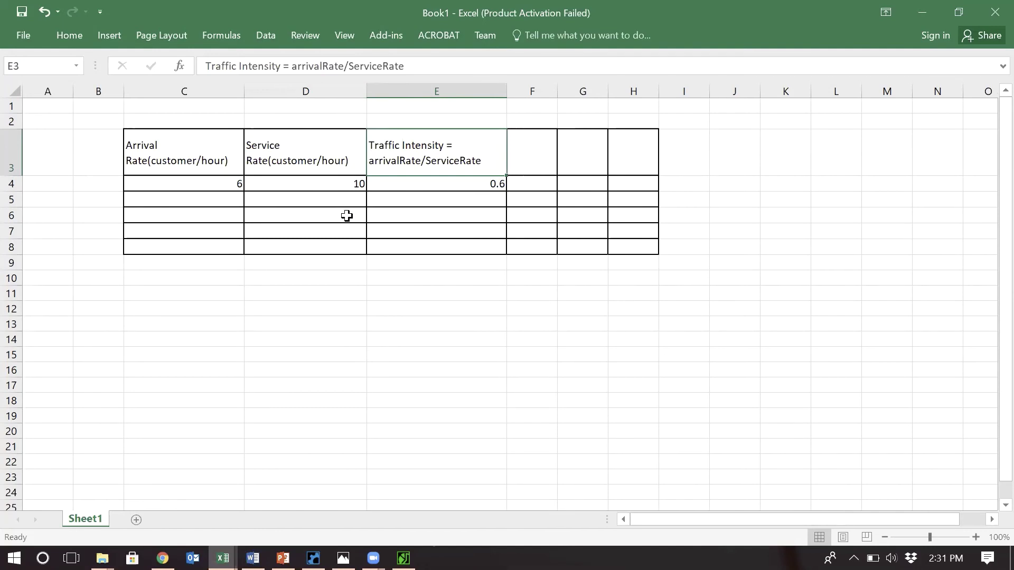
# Step: Enter an arrival rate of 8 in cell C5 and calculate its time between arrivals in C14 with =60*1/8
pyautogui.click(238, 196)
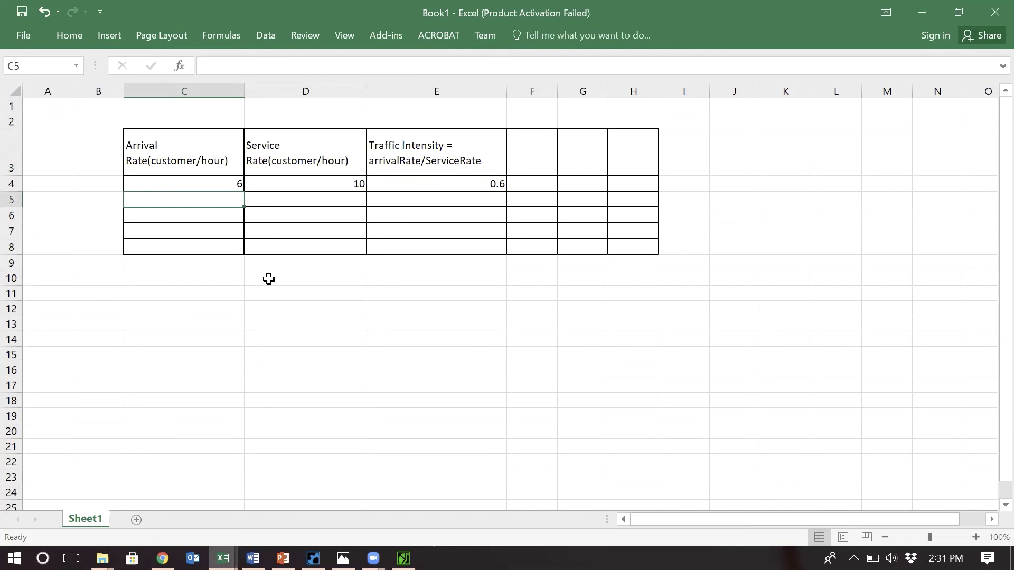
pyautogui.write('8')
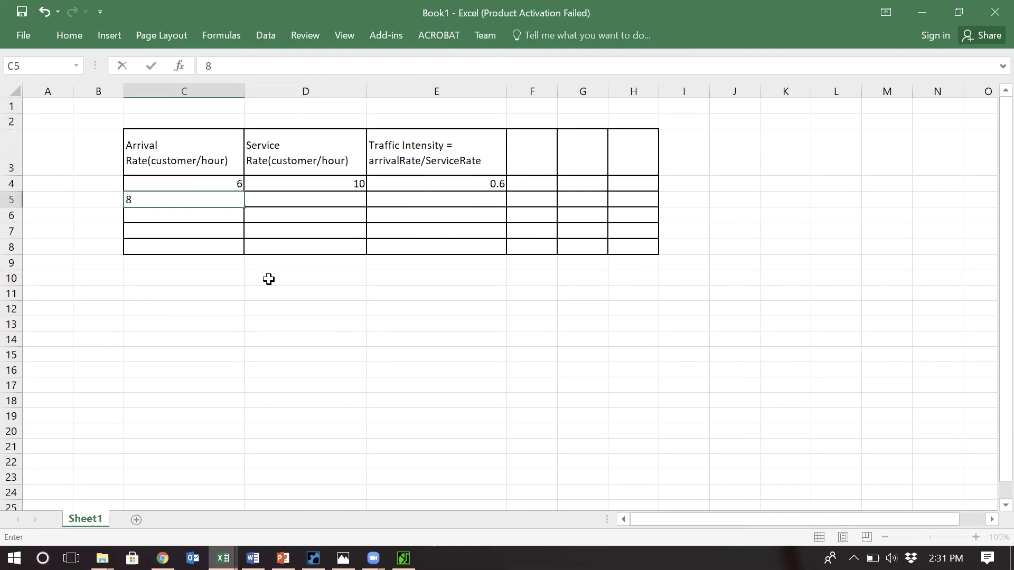
pyautogui.click(269, 280)
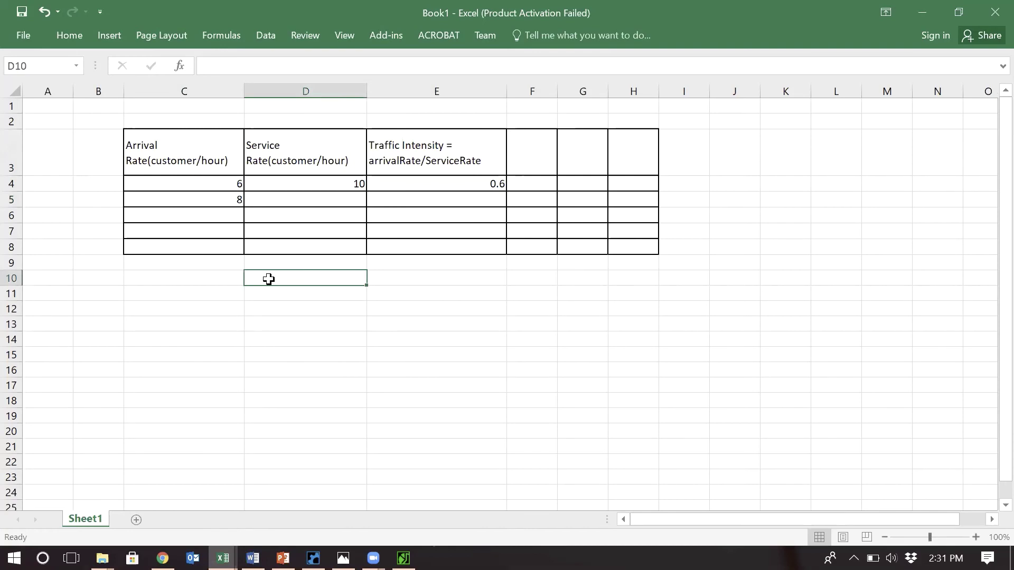
pyautogui.click(217, 340)
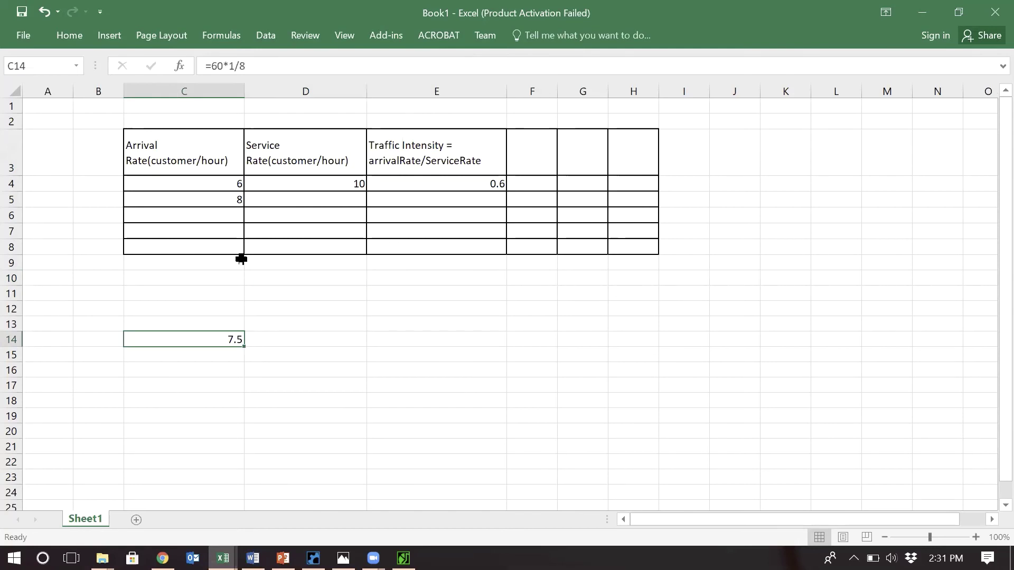
# Step: Note the time between arrivals as 7.5 in cell B5 beside the second arrival rate, and check it against C14
pyautogui.click(105, 202)
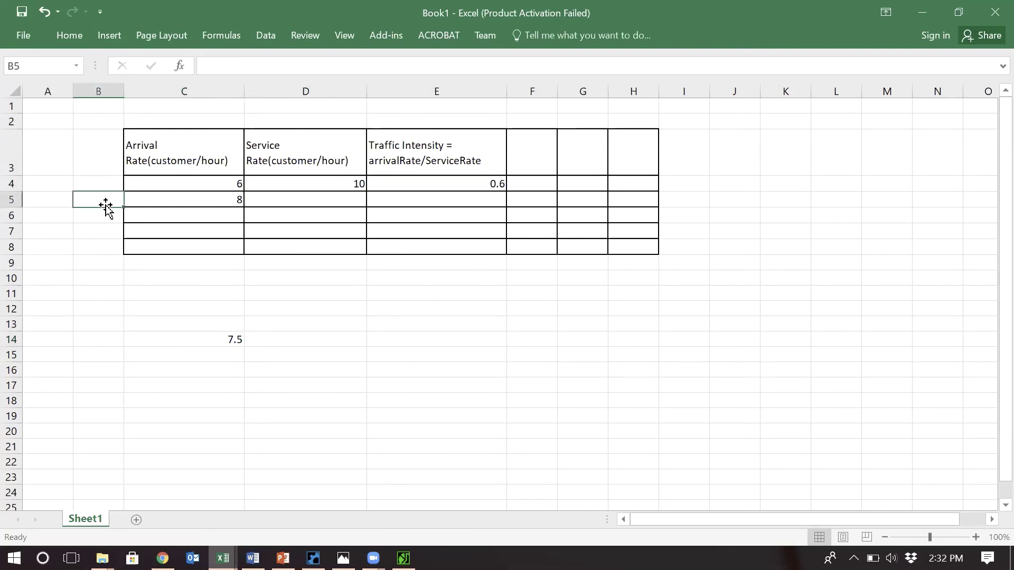
pyautogui.write('7.5')
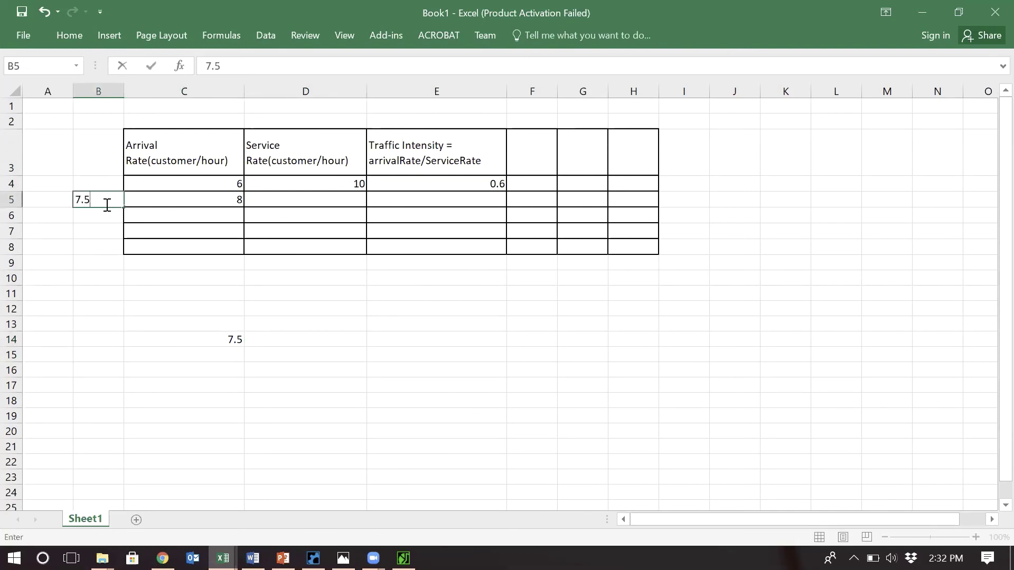
pyautogui.press('Return')
pyautogui.click(218, 341)
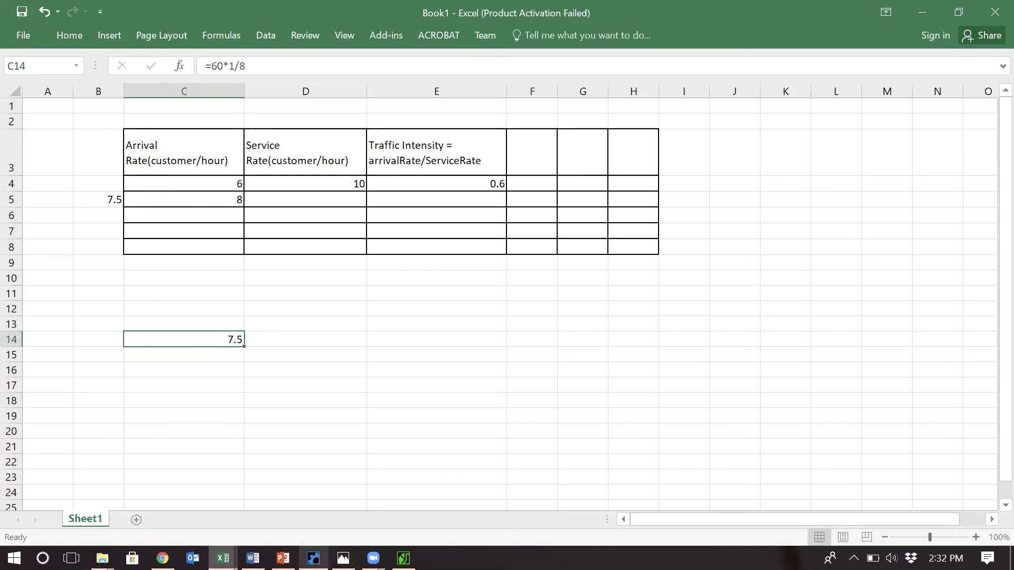
# Step: Switch to the ProModel barbershop model and set the Customer arrival frequency to e(7.5) min
pyautogui.moveTo(313, 558)
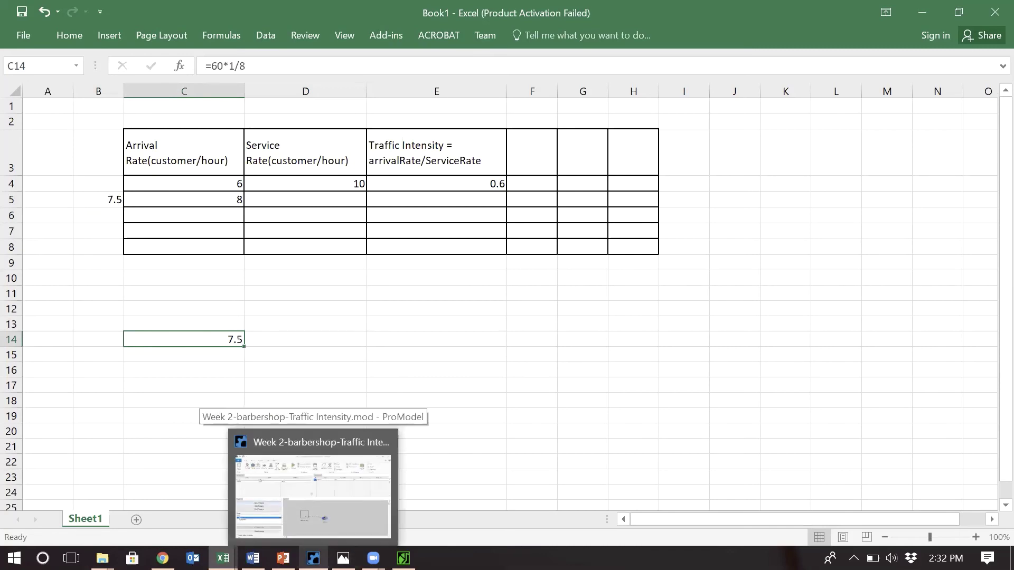
pyautogui.click(315, 508)
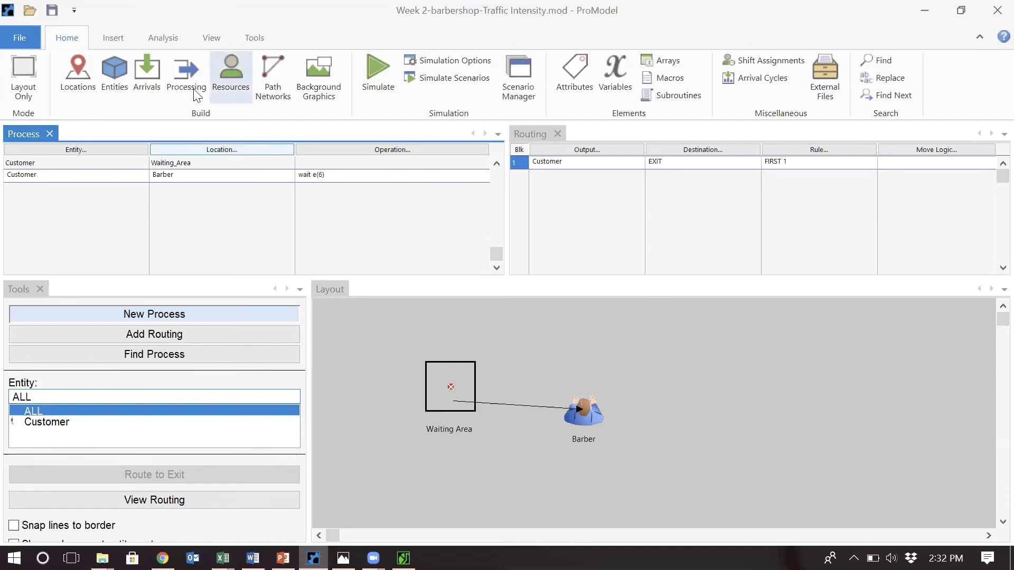
pyautogui.click(142, 87)
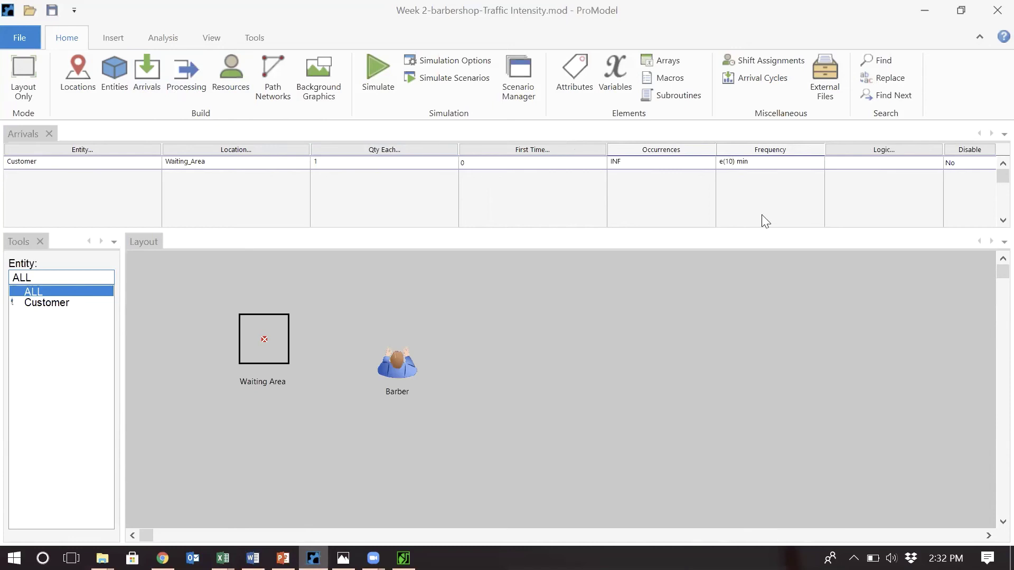
pyautogui.press('BackSpace')
pyautogui.press('BackSpace')
pyautogui.write('7.5')
pyautogui.click(783, 315)
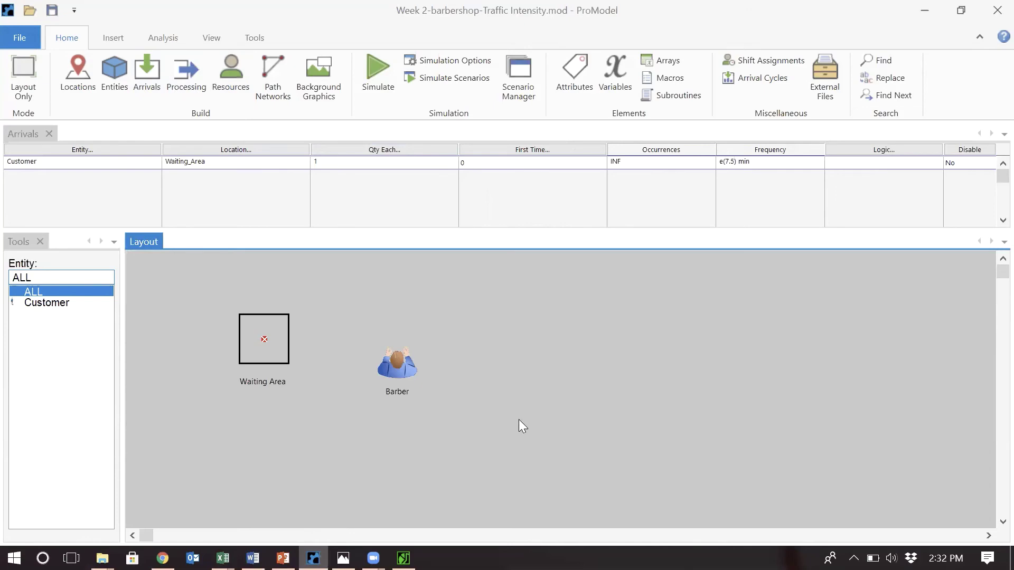
# Step: Check the earlier barbershop output report and set the Customer arrival frequency back to e(10) min
pyautogui.click(403, 559)
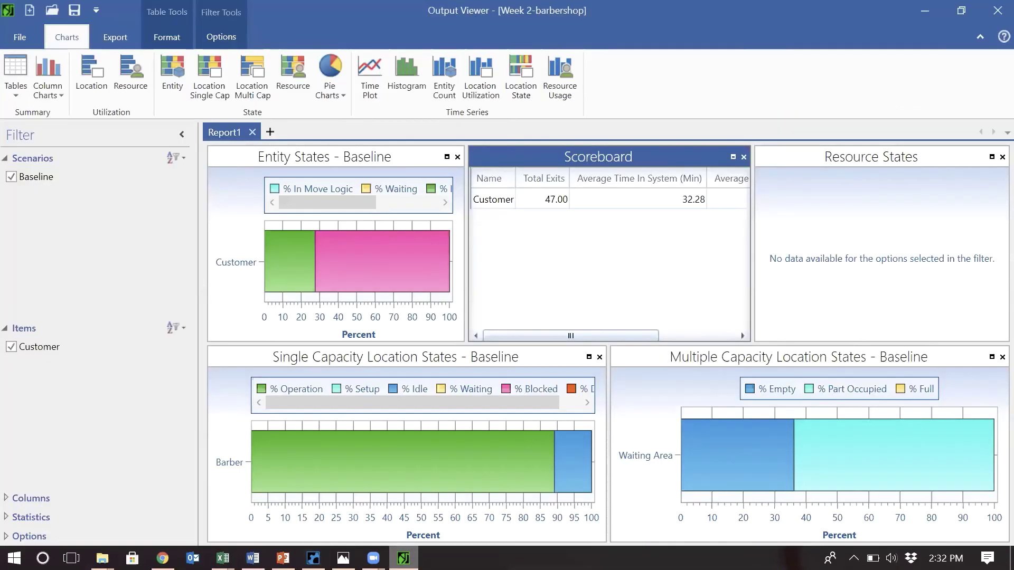
pyautogui.click(313, 559)
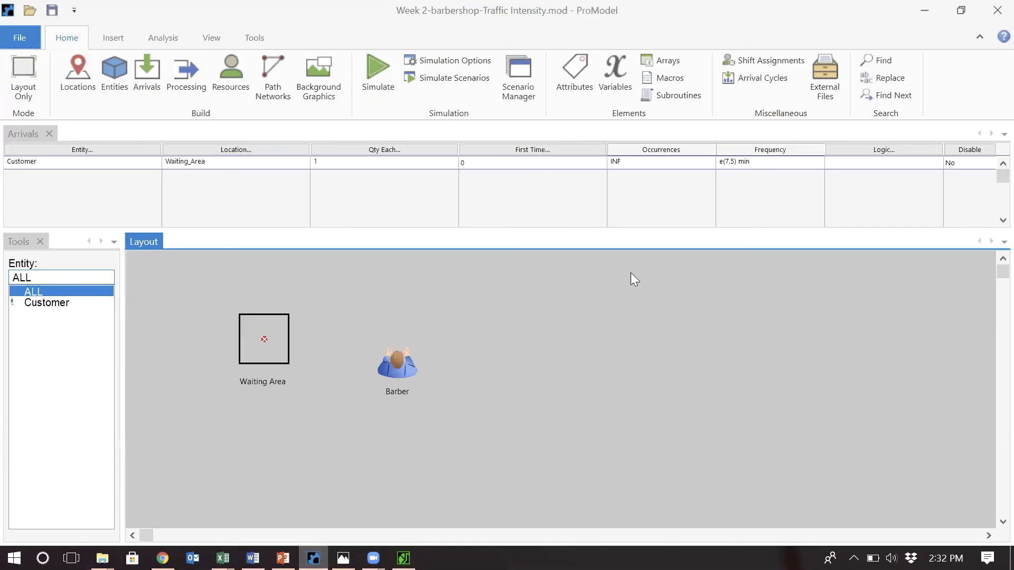
pyautogui.click(734, 160)
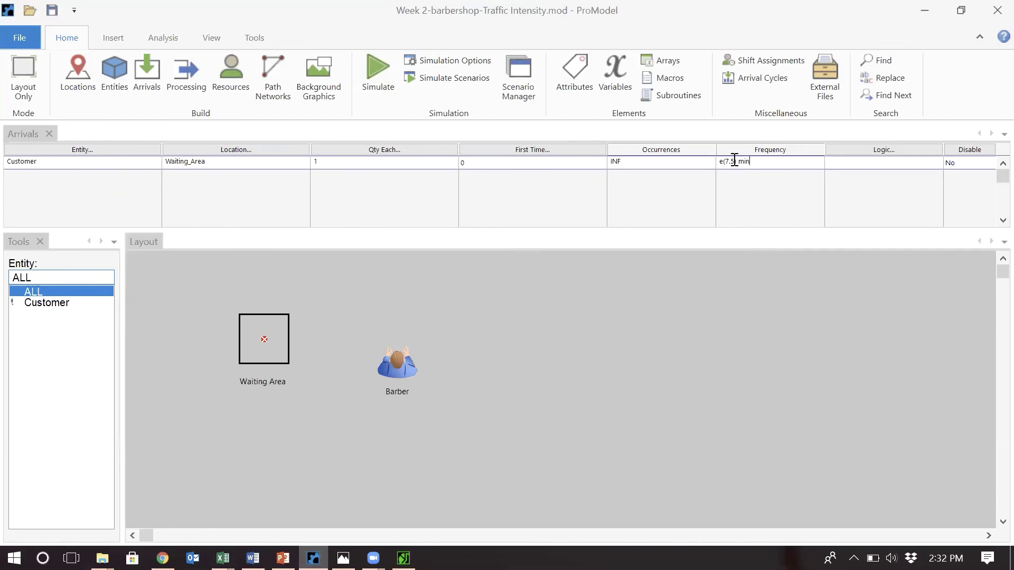
pyautogui.doubleClick(731, 161)
pyautogui.press('Delete')
pyautogui.press('Return')
pyautogui.press('Return')
pyautogui.write('10')
pyautogui.press('BackSpace')
pyautogui.press('BackSpace')
pyautogui.click(725, 160)
pyautogui.write('10')
pyautogui.click(747, 287)
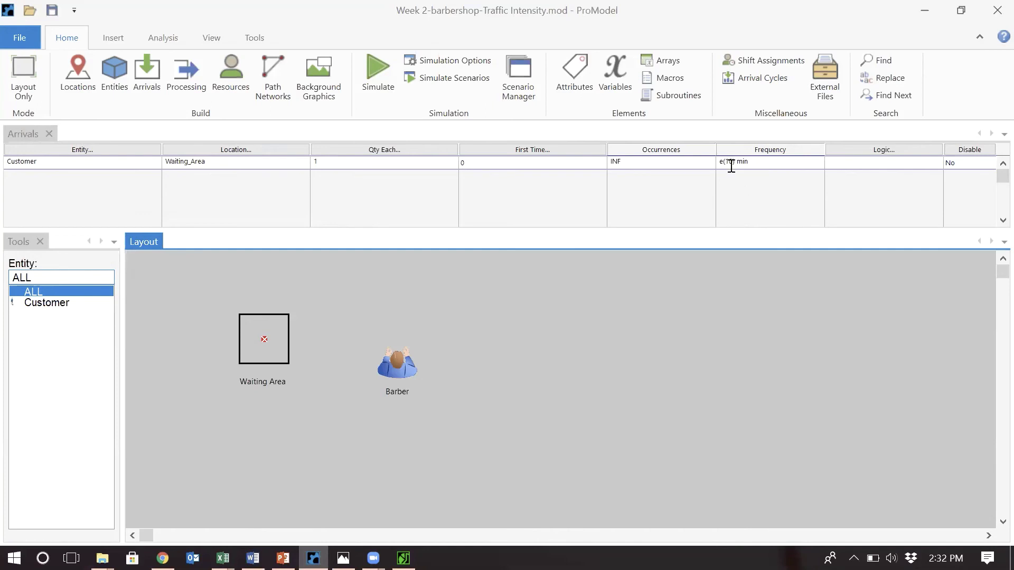
# Step: Simulate the traffic intensity model with animation turned off and open the Location Summary table of its output
pyautogui.click(196, 89)
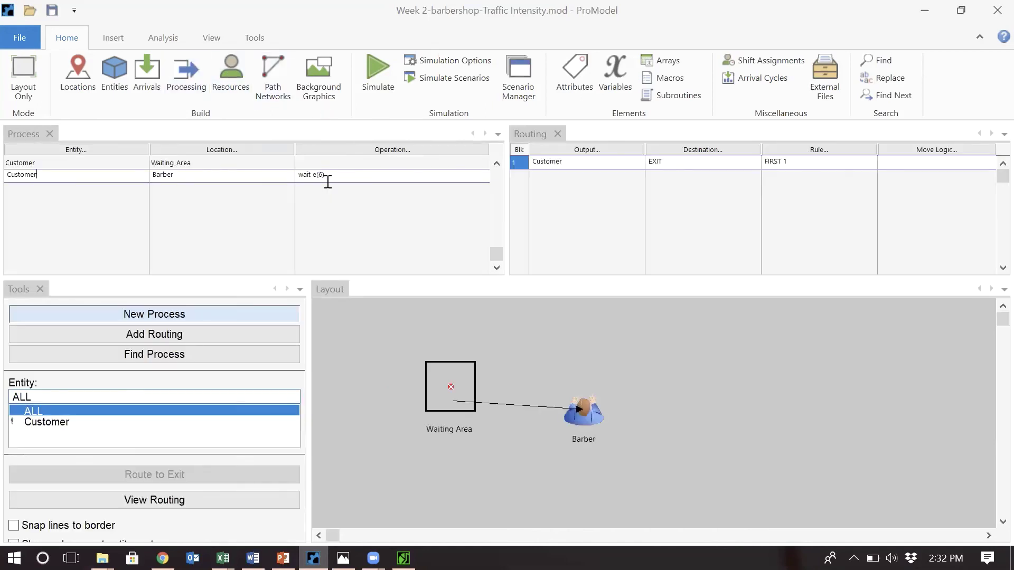
pyautogui.click(383, 93)
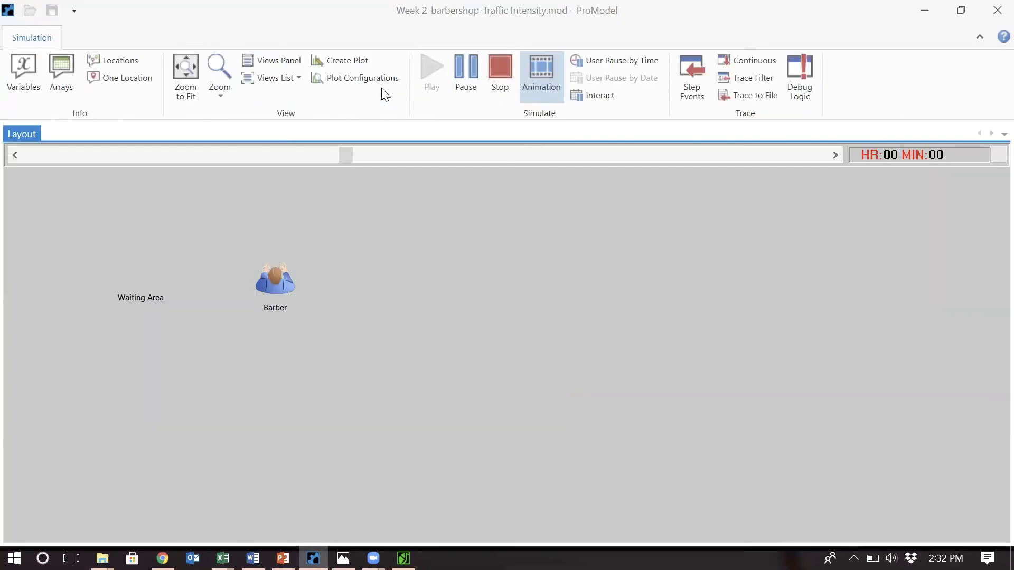
pyautogui.click(539, 92)
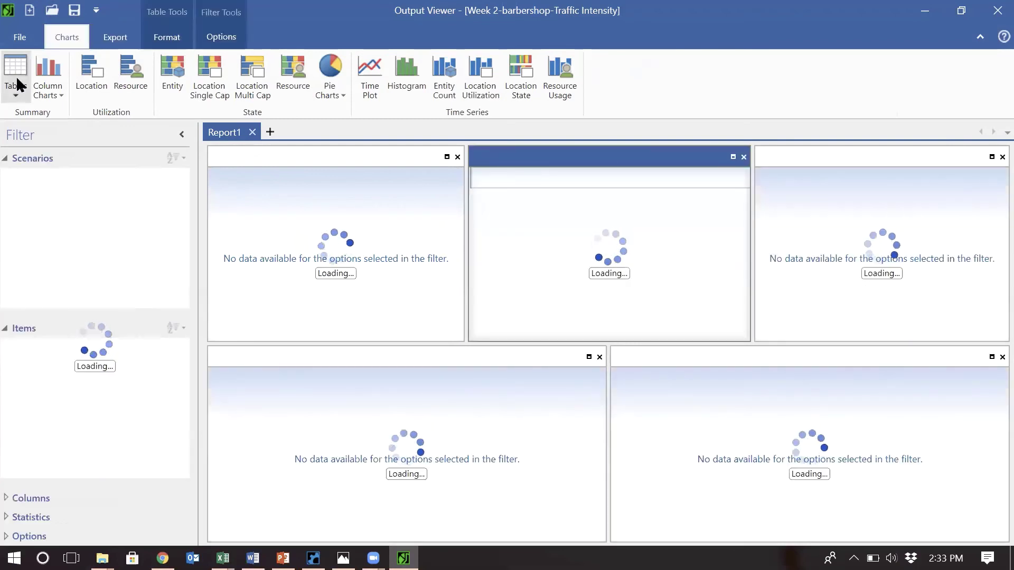
pyautogui.click(16, 79)
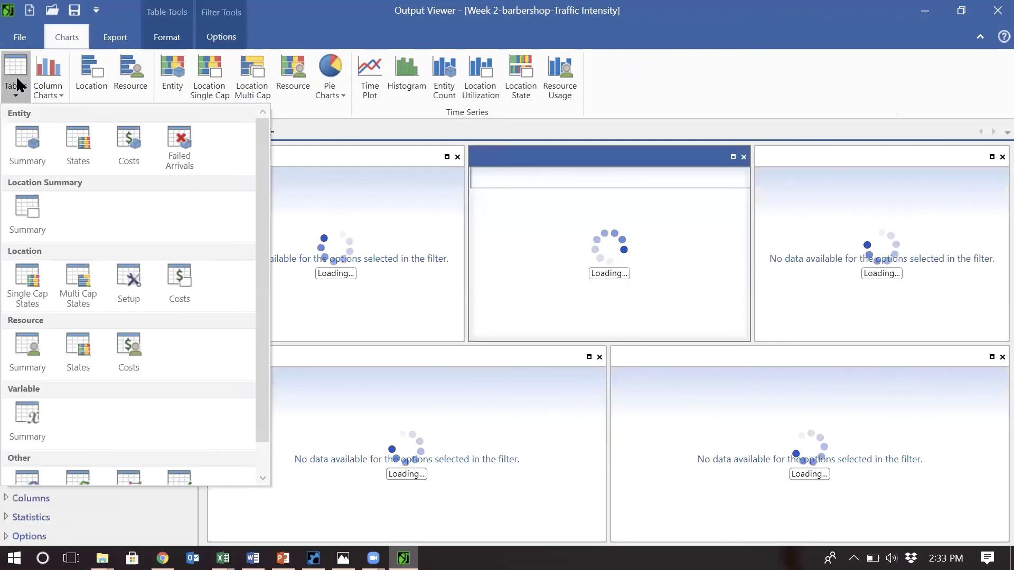
pyautogui.click(32, 212)
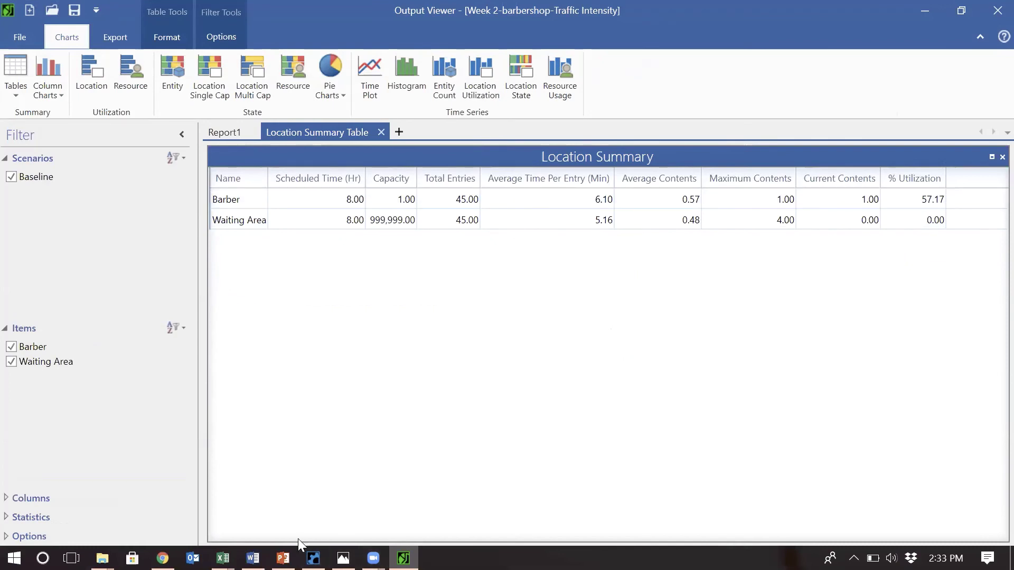
# Step: Record the barber's utilization from the Location Summary as 57% in F4 of the Excel table, under the heading Utilization
pyautogui.click(223, 559)
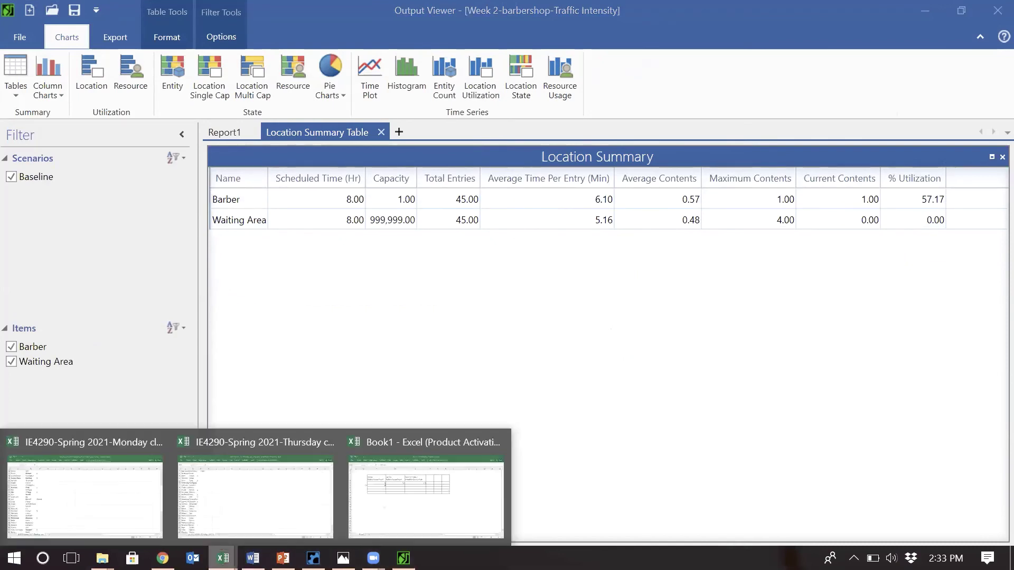
pyautogui.click(384, 525)
pyautogui.click(546, 183)
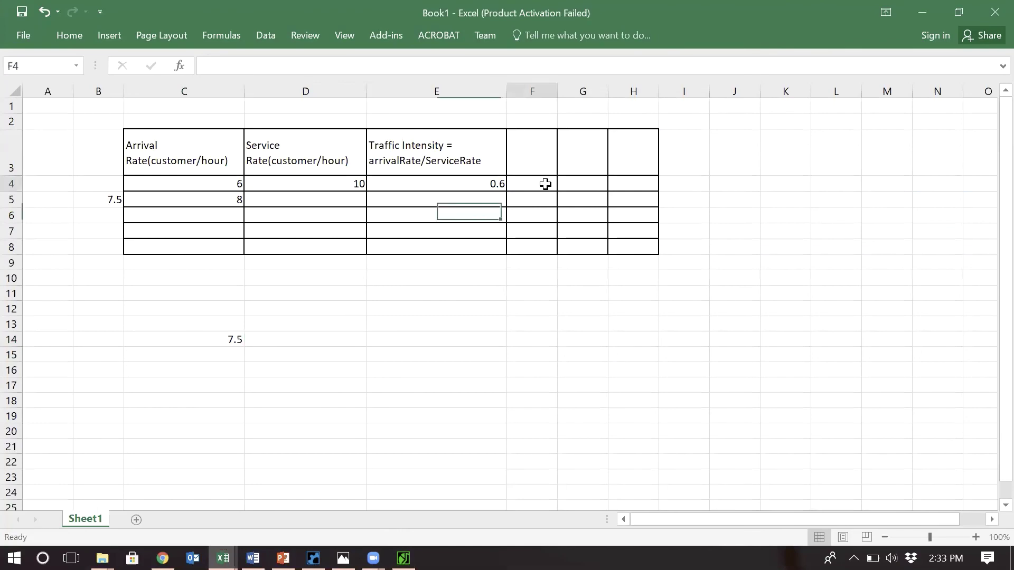
pyautogui.hotkey('alt', 'Tab')
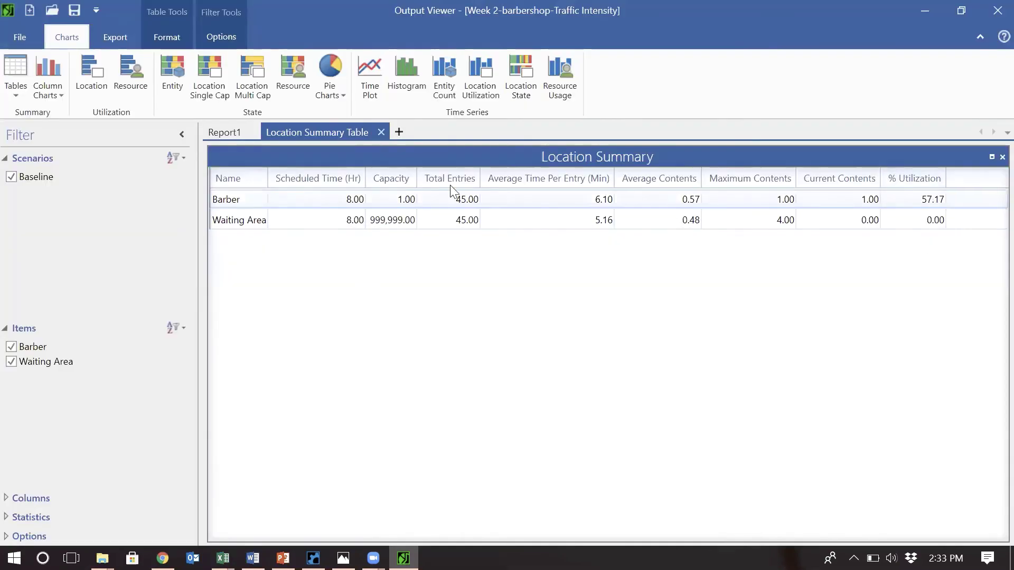
# Step: Look up the customer's average time in system in the output report and record 11 min in G4 of the Excel table
pyautogui.click(226, 132)
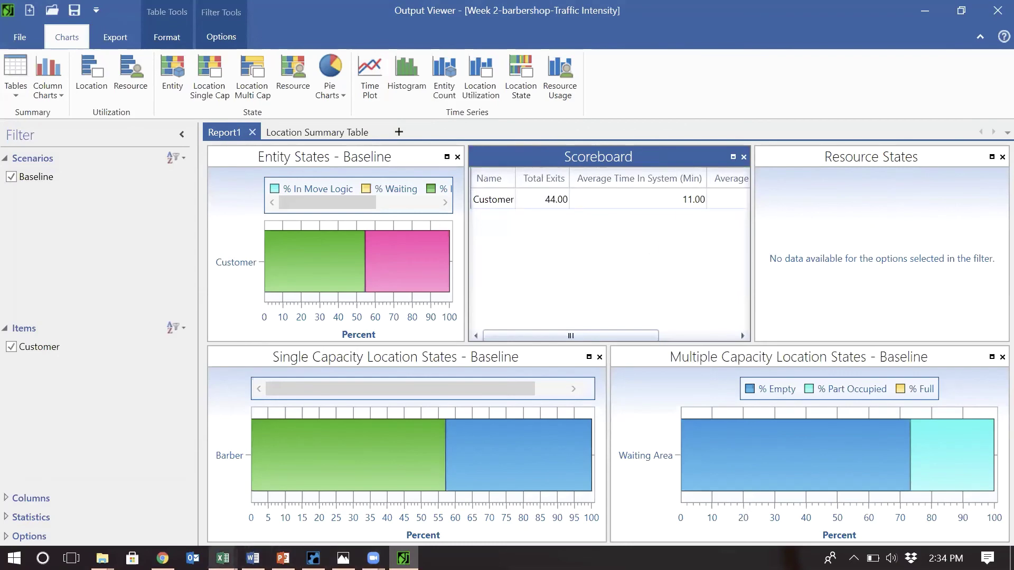
pyautogui.moveTo(223, 559)
pyautogui.click(468, 469)
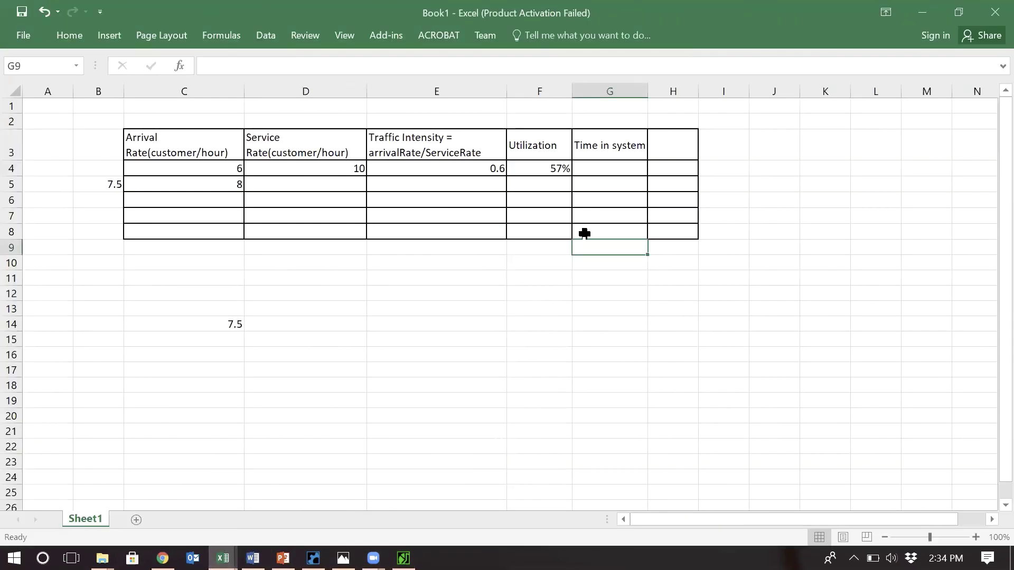
pyautogui.click(614, 166)
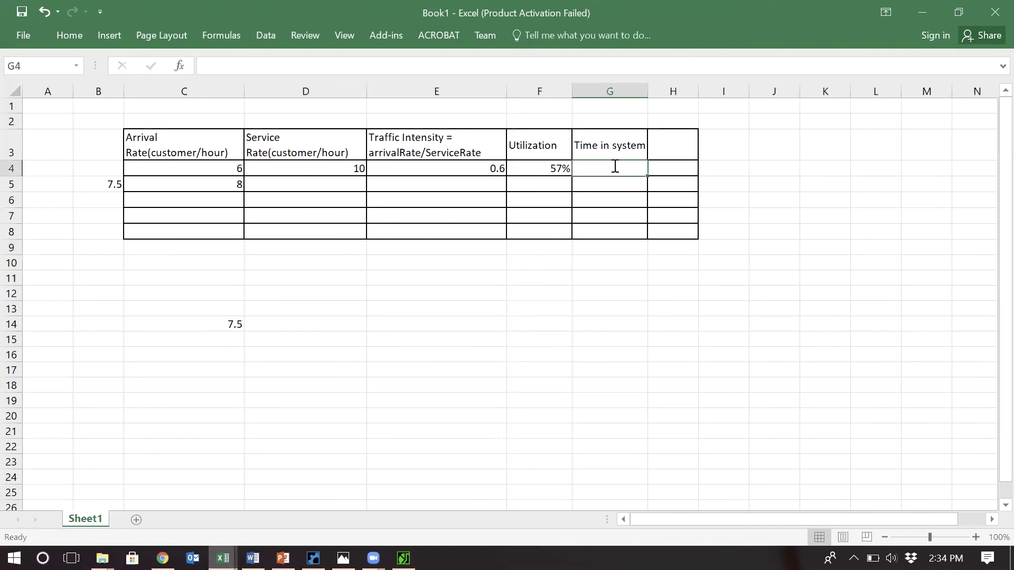
pyautogui.write('11 min')
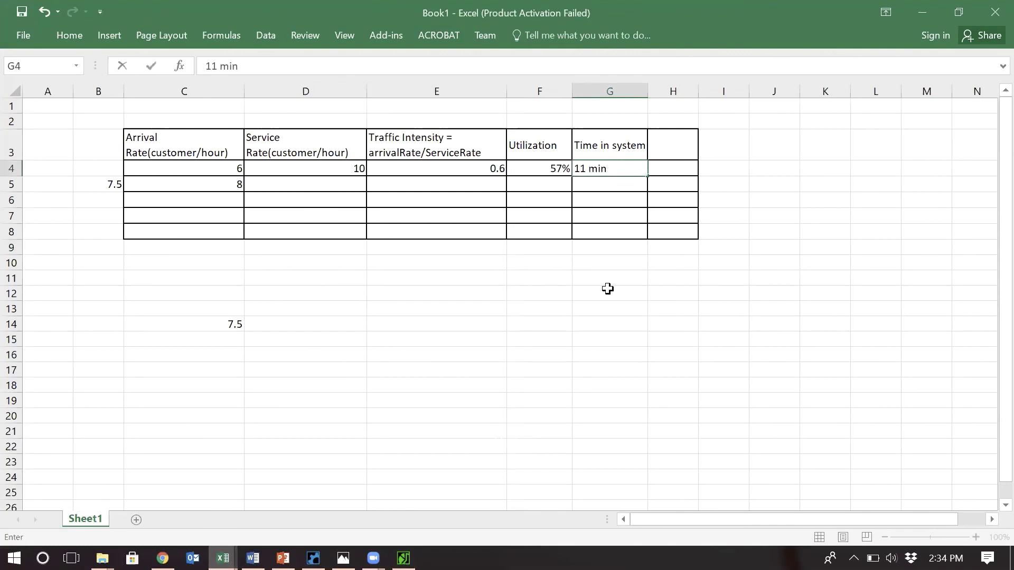
pyautogui.click(608, 288)
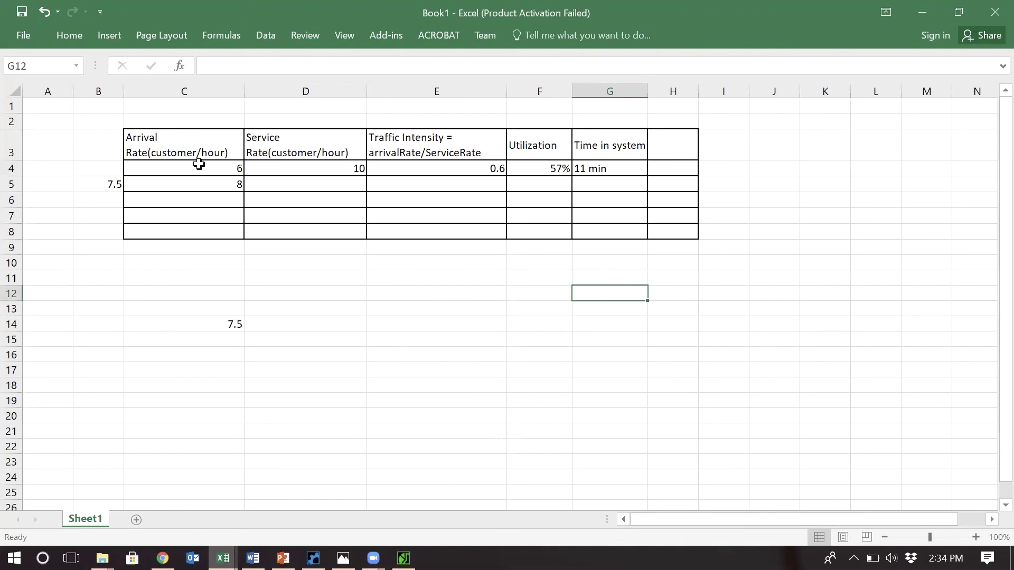
# Step: Label the first data row "origional" in cell B4 and review that row's rates and results
pyautogui.click(104, 173)
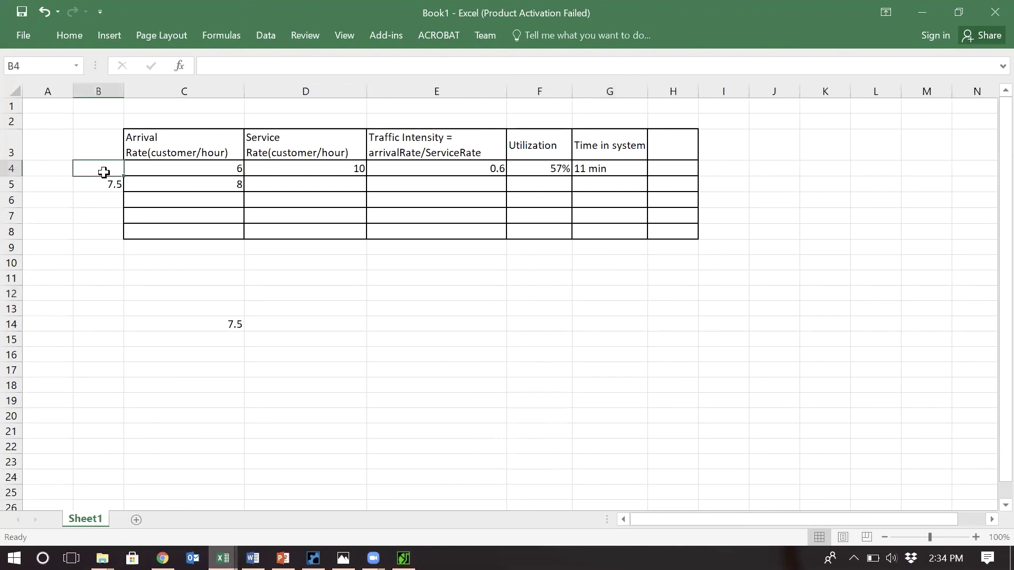
pyautogui.write('origional')
pyautogui.press('Tab')
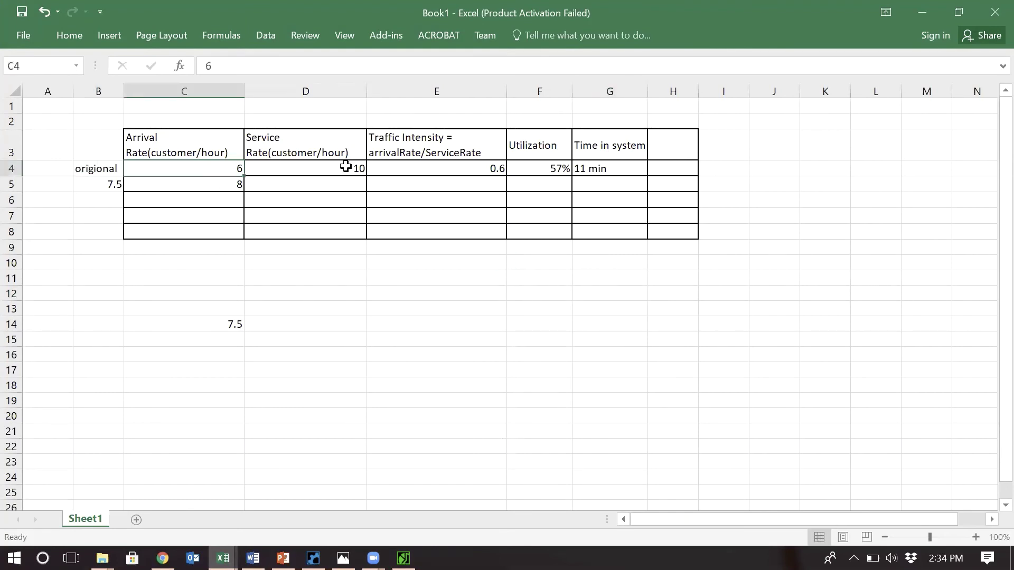
pyautogui.click(344, 167)
pyautogui.click(224, 168)
pyautogui.click(315, 169)
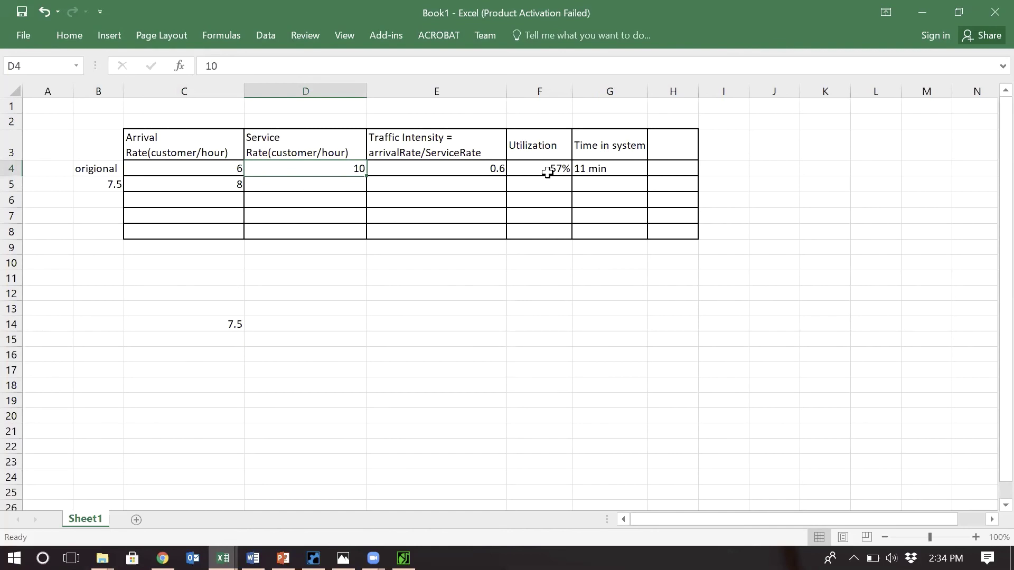
pyautogui.click(629, 170)
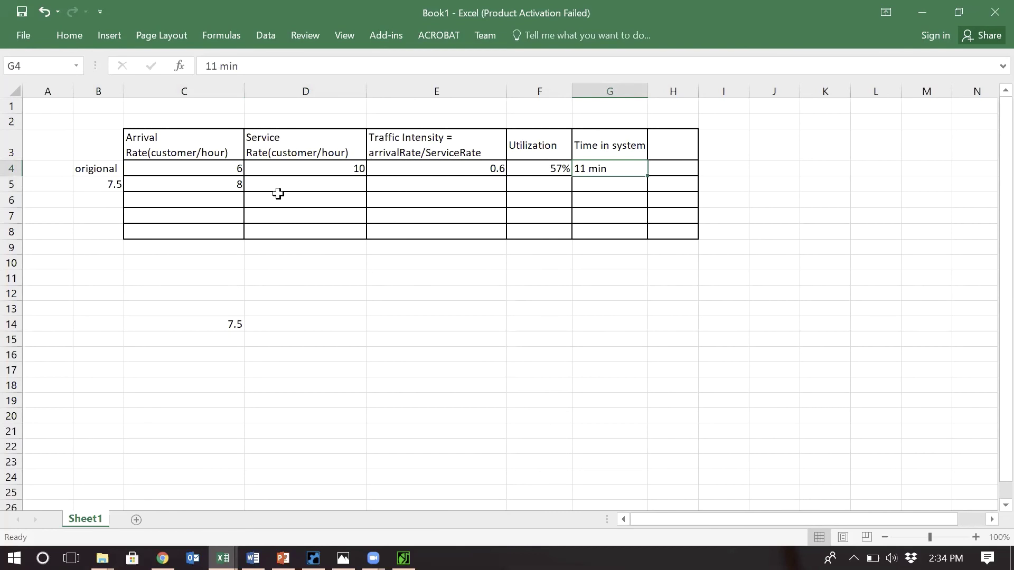
# Step: Enter a service rate of 10 in D5 for the second arrival rate
pyautogui.click(219, 186)
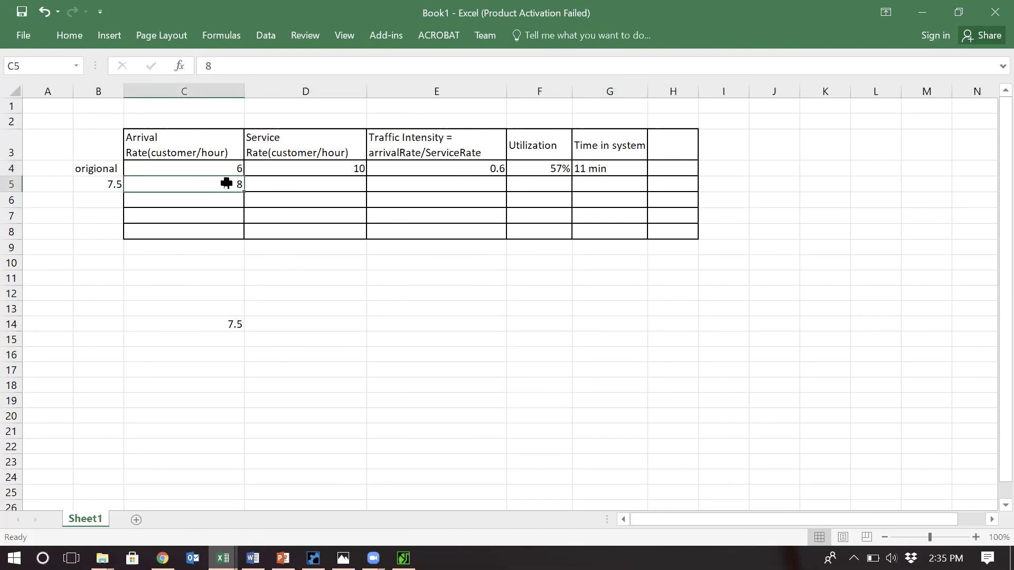
pyautogui.click(306, 183)
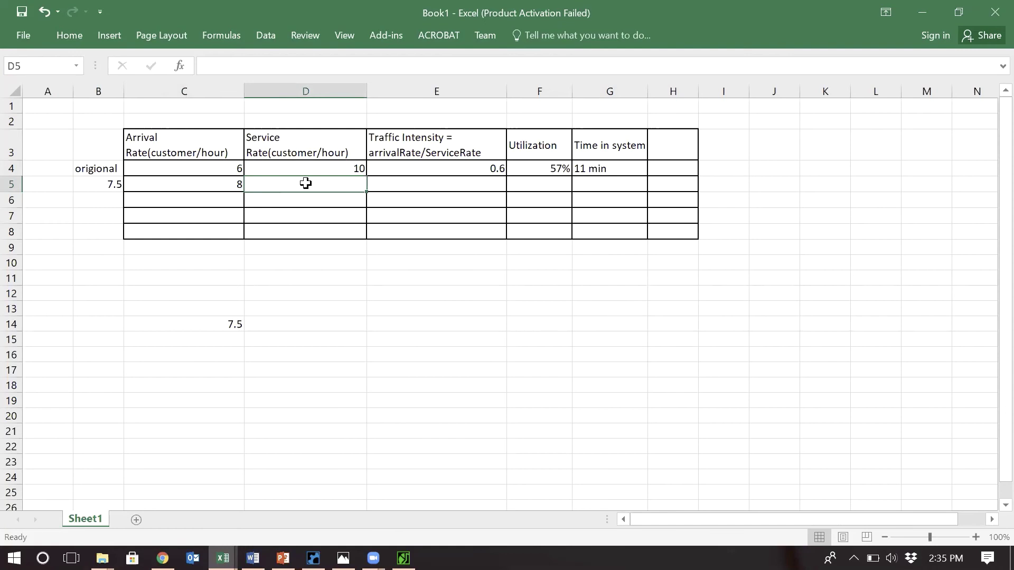
pyautogui.write('10')
pyautogui.click(352, 314)
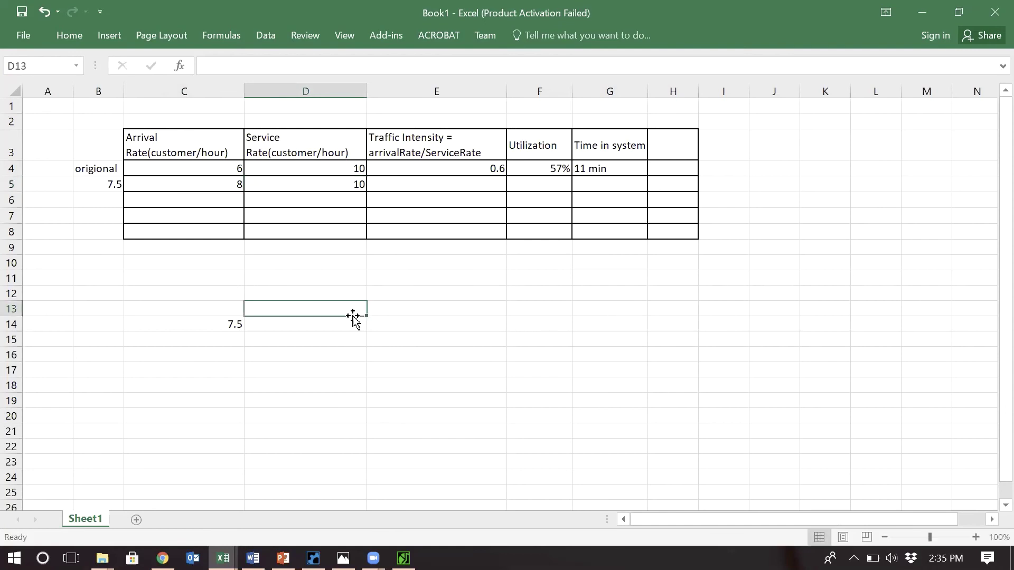
# Step: Copy the traffic intensity formula from E4 down to E8, and leave E6 cleared
pyautogui.click(492, 183)
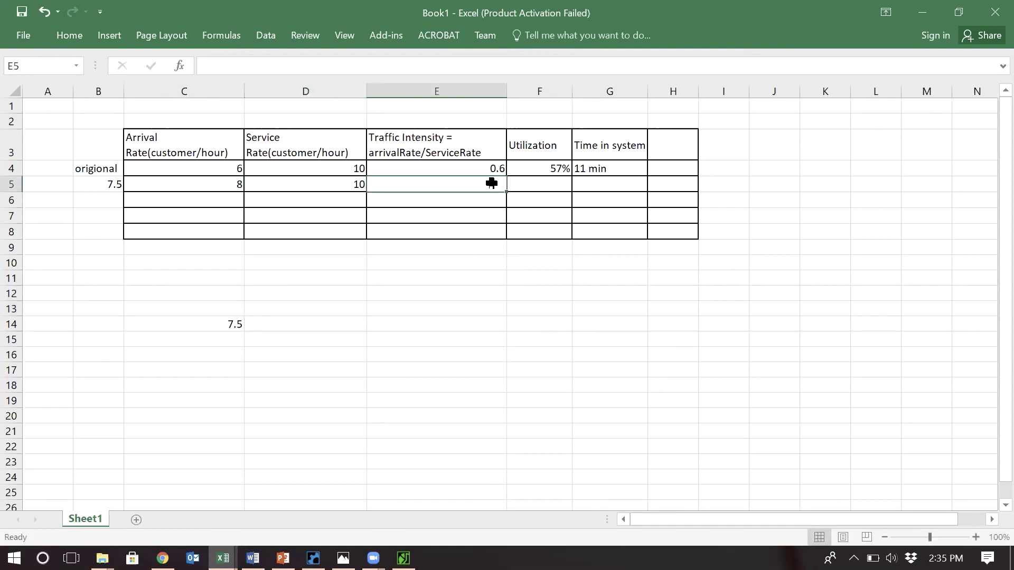
pyautogui.click(492, 168)
pyautogui.moveTo(506, 176); pyautogui.dragTo(492, 231)
pyautogui.doubleClick(488, 207)
pyautogui.press('Return')
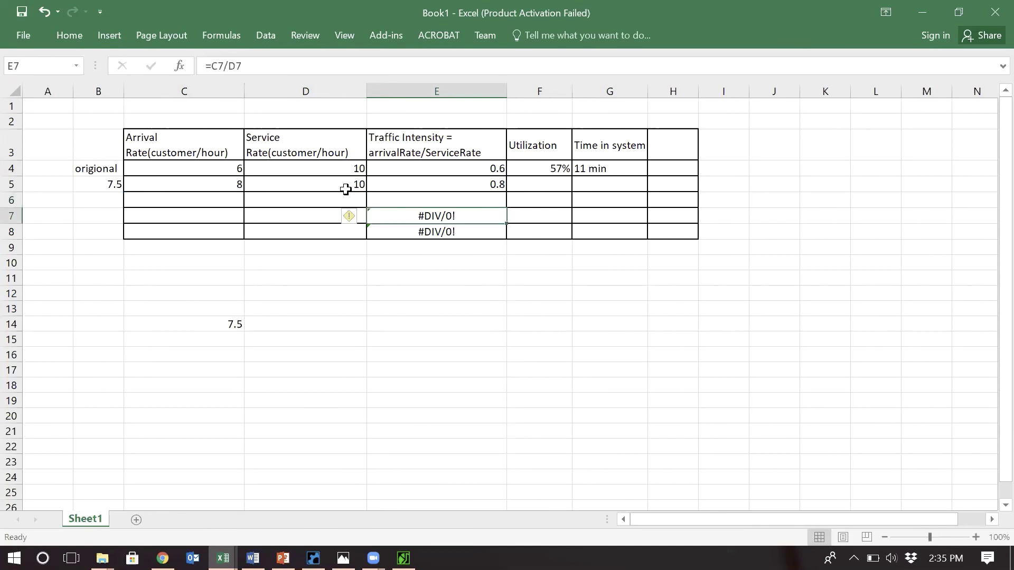
pyautogui.click(491, 182)
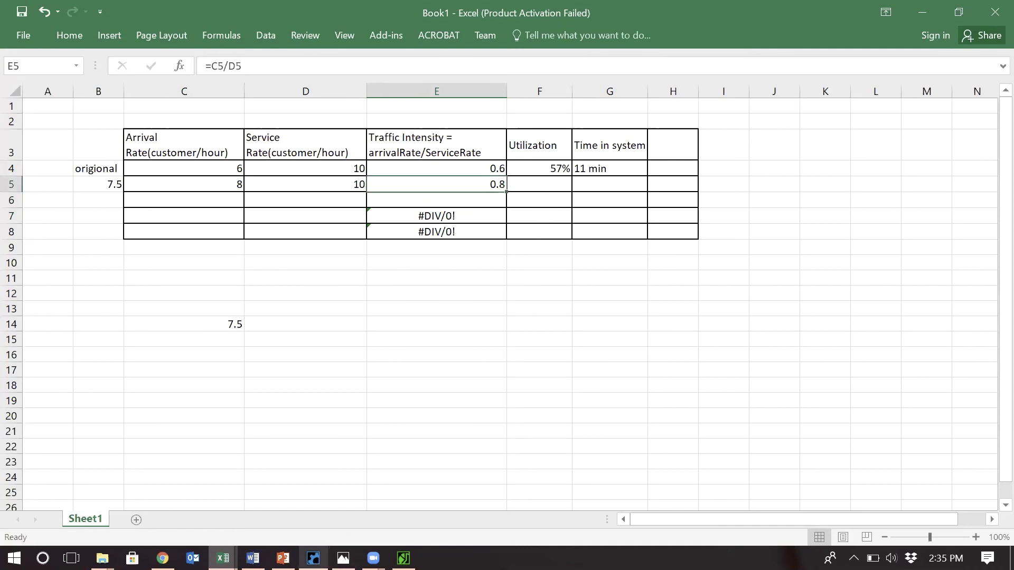
# Step: Switch to ProModel, set the Customer arrival frequency to e(7.5) min, and check it against the second arrival rate in Excel
pyautogui.moveTo(313, 558)
pyautogui.click(320, 504)
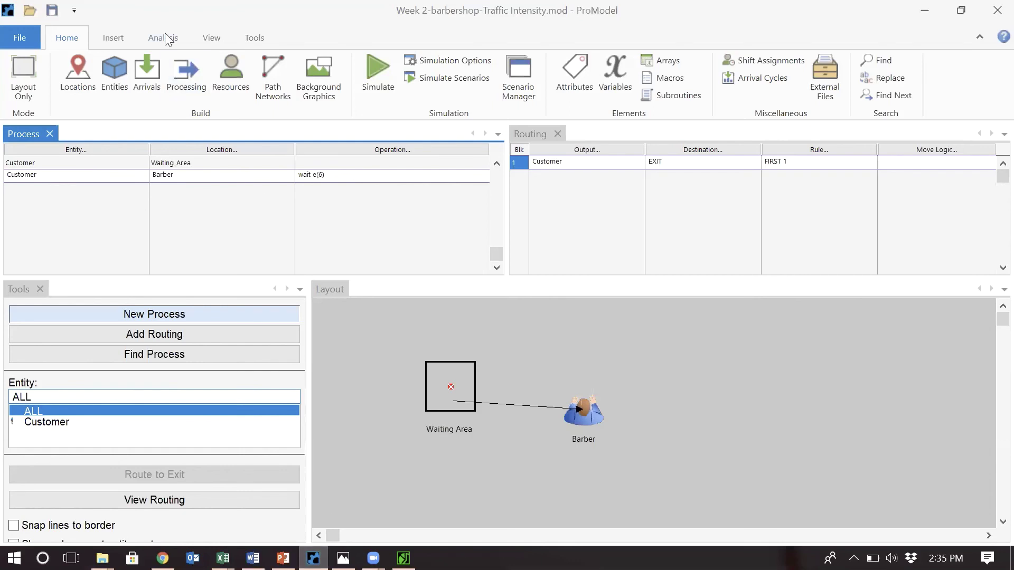
pyautogui.click(147, 71)
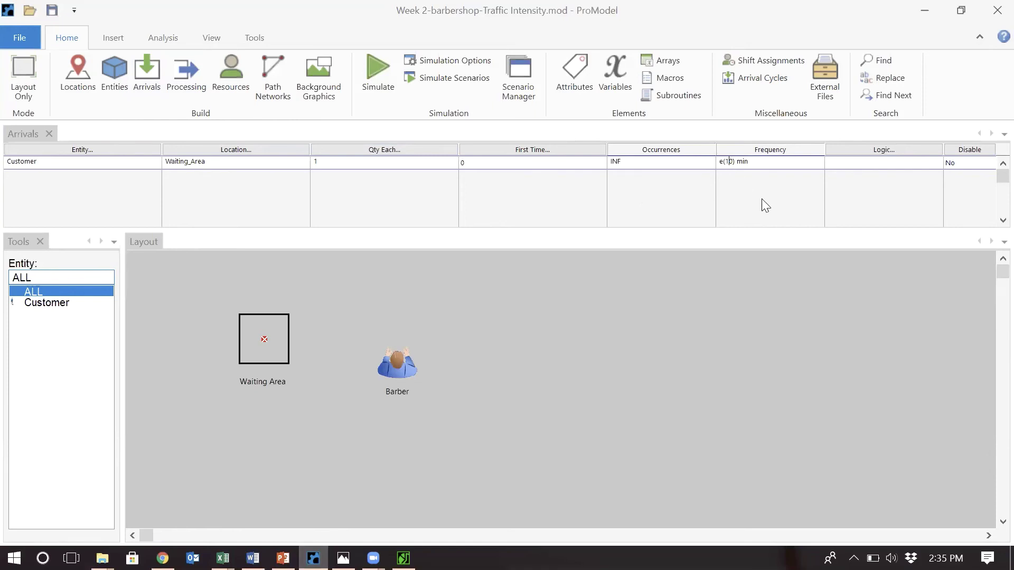
pyautogui.press('BackSpace')
pyautogui.press('BackSpace')
pyautogui.write('7.5')
pyautogui.moveTo(223, 558)
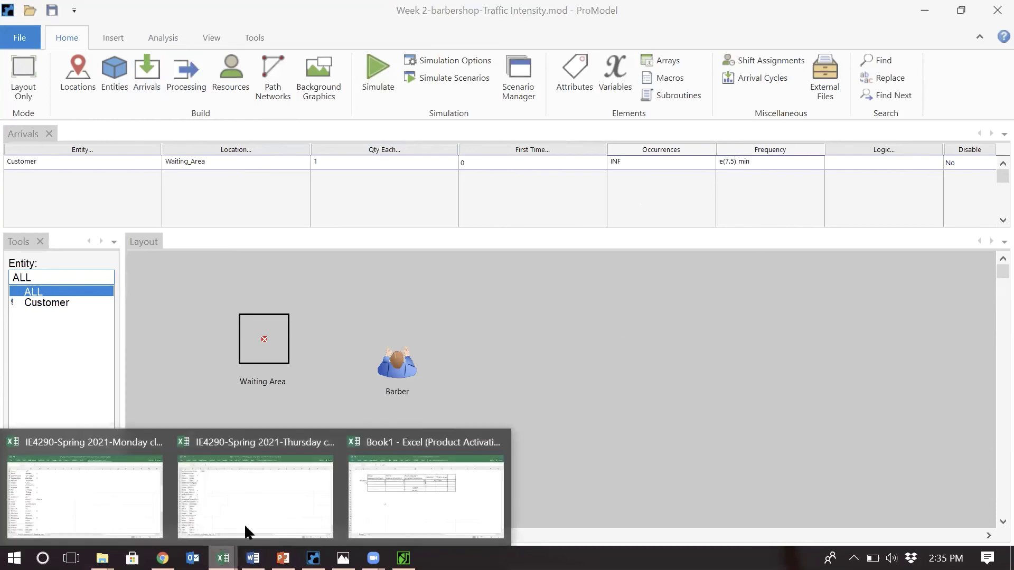
pyautogui.click(450, 501)
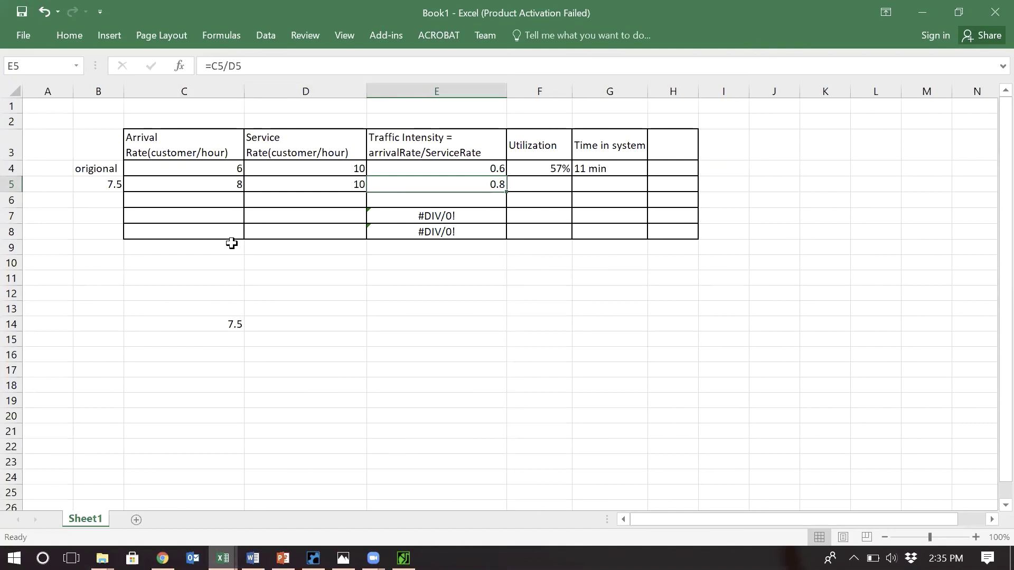
pyautogui.click(228, 180)
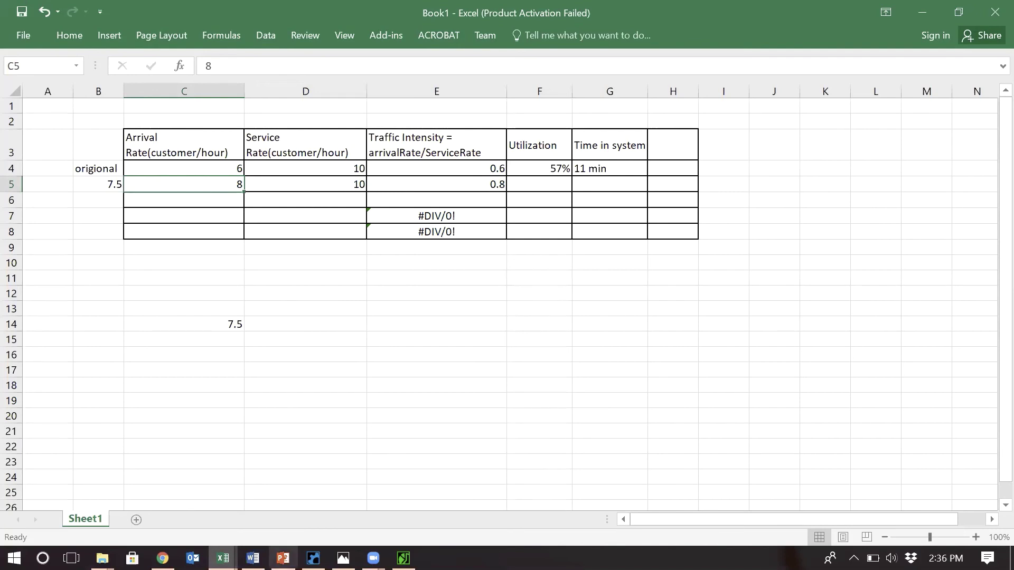
# Step: Simulate the model in ProModel and record the barber's utilization as 70 in F5 and the time in system as 11.4 in G5 in Excel
pyautogui.click(313, 559)
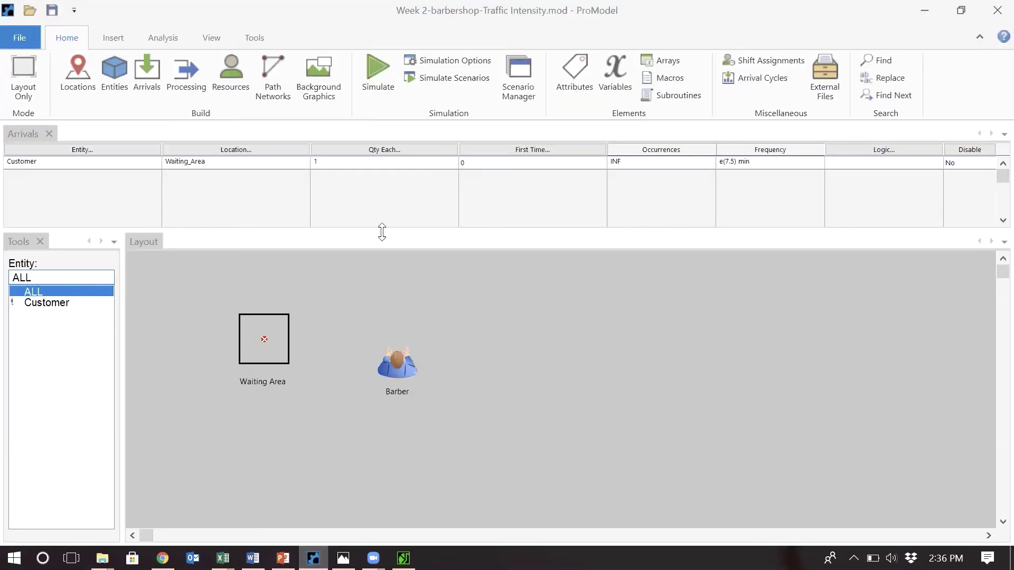
pyautogui.click(380, 88)
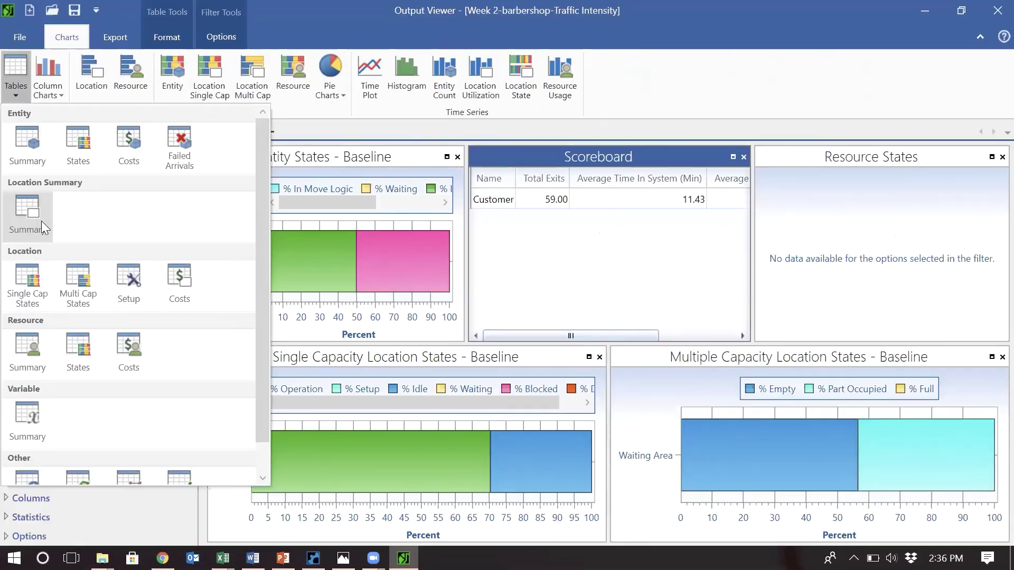
pyautogui.click(37, 222)
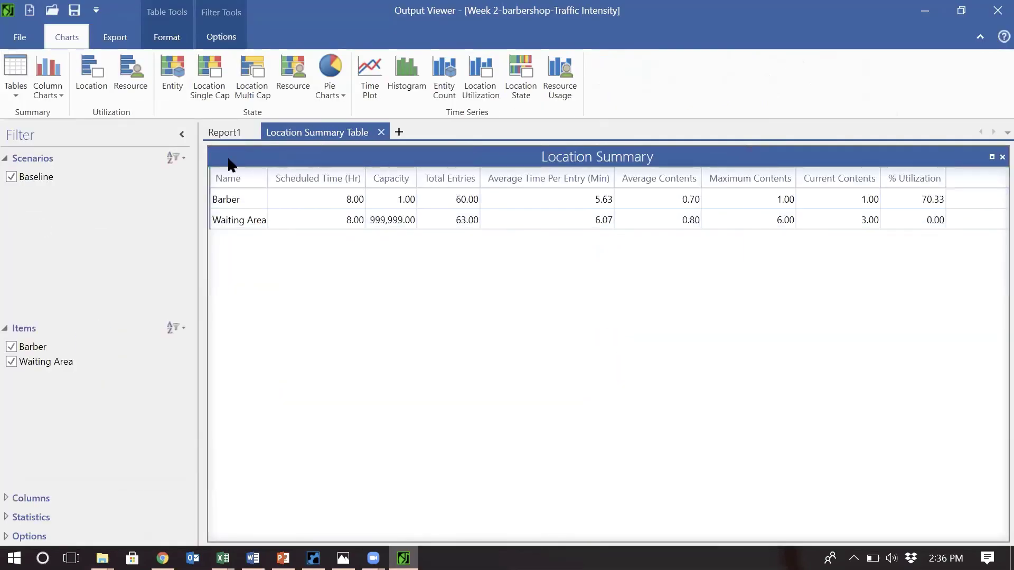
pyautogui.click(236, 132)
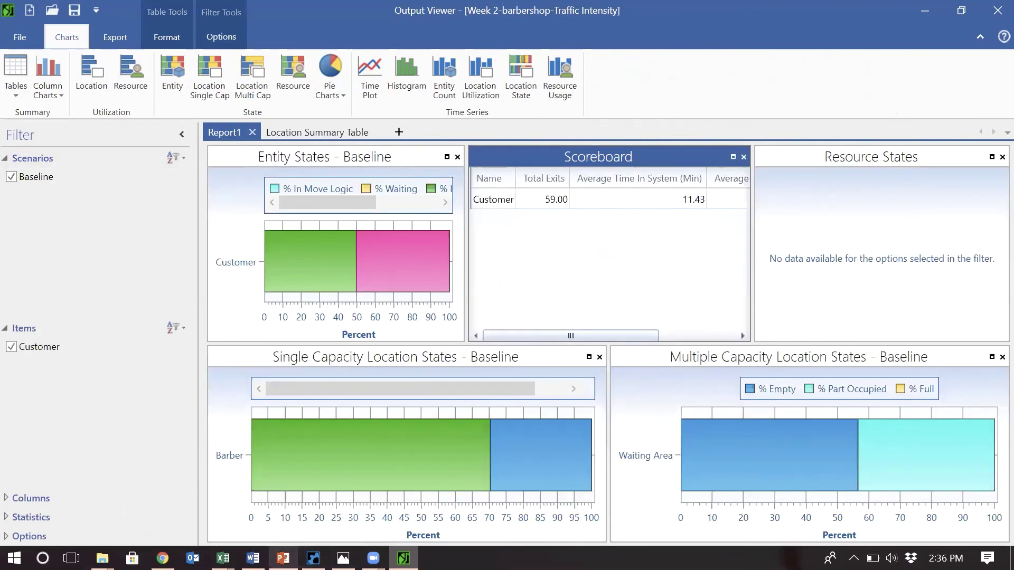
pyautogui.click(223, 558)
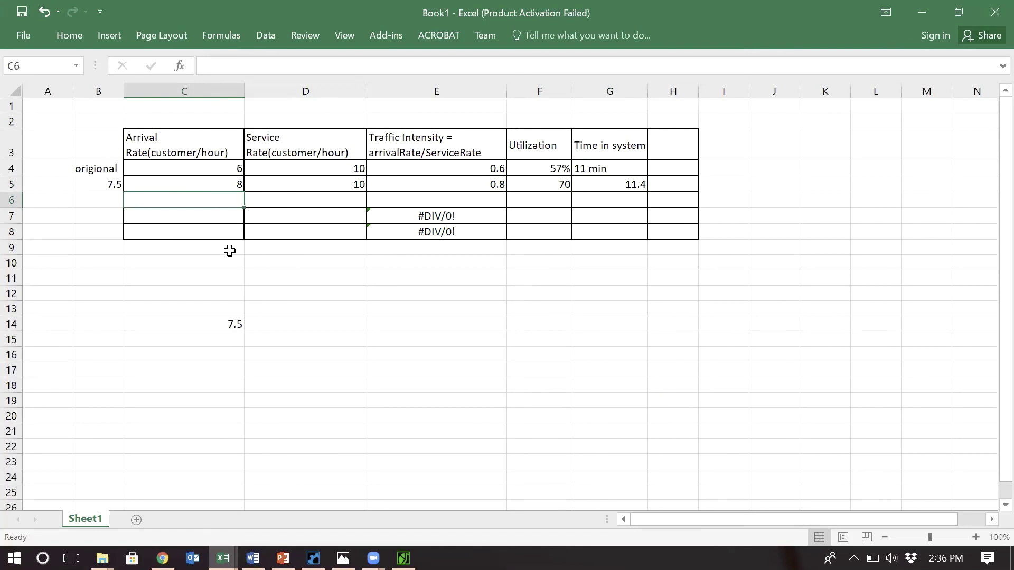
# Step: Enter a third arrival rate of 10 in C6 and note its time between arrivals as 6 in B6
pyautogui.write('10')
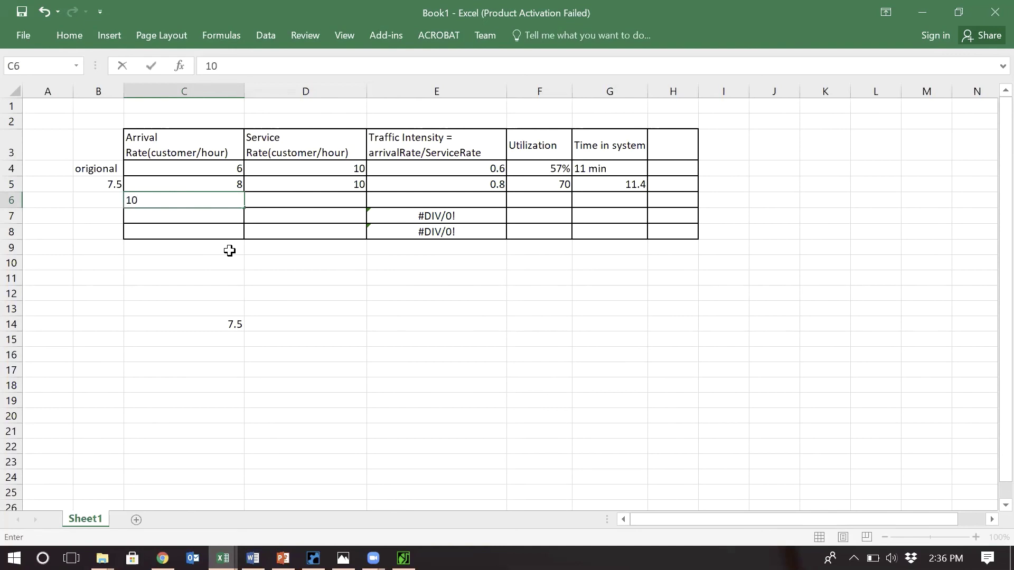
pyautogui.press('Return')
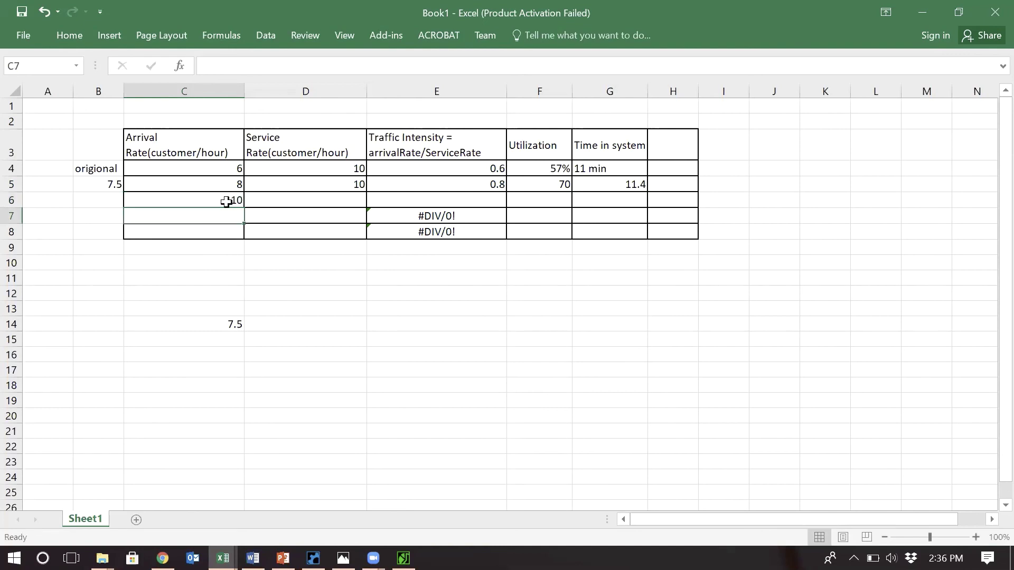
pyautogui.click(107, 200)
pyautogui.click(183, 306)
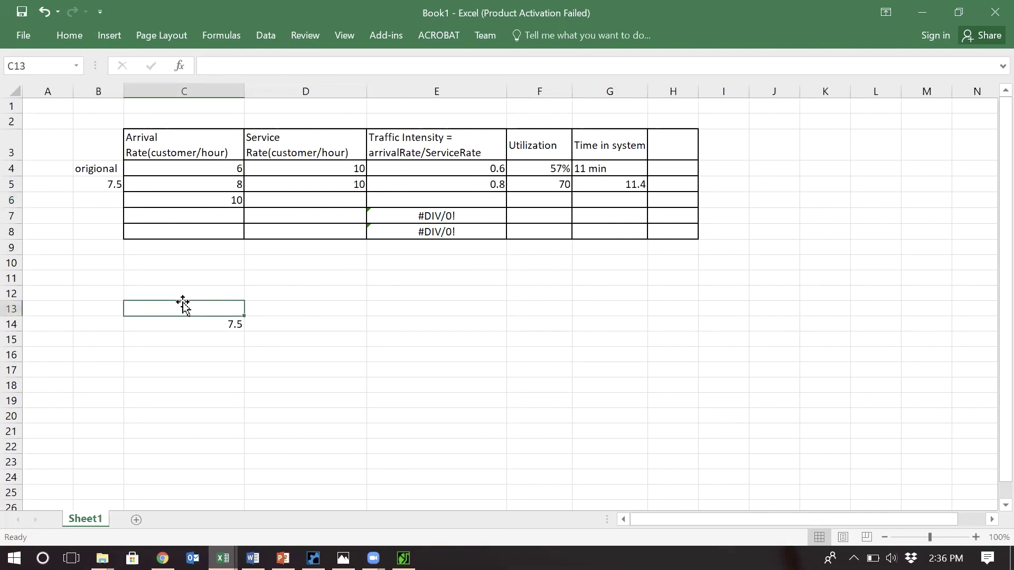
pyautogui.click(102, 202)
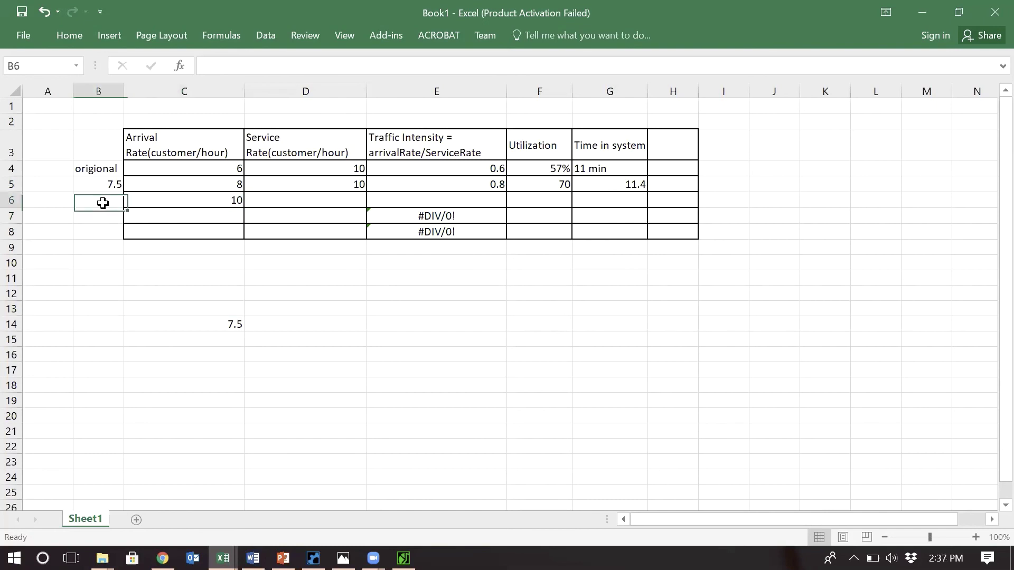
pyautogui.write('6')
pyautogui.click(175, 308)
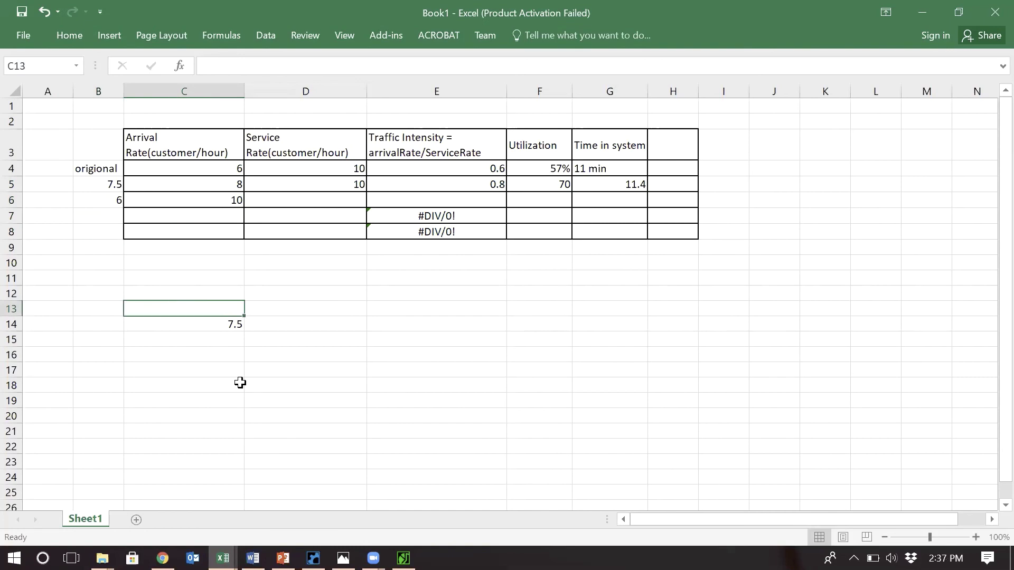
# Step: Switch to ProModel, set the Customer arrival frequency to e(6) min, and open the processing definitions to check the Barber's operation
pyautogui.click(314, 558)
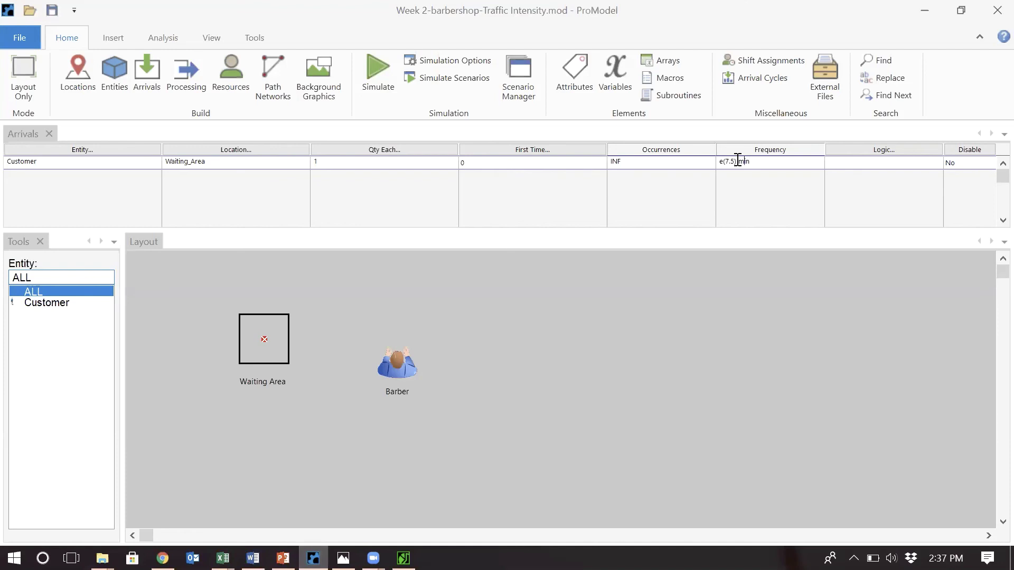
pyautogui.moveTo(738, 161); pyautogui.dragTo(725, 161)
pyautogui.press('BackSpace')
pyautogui.write('6')
pyautogui.click(196, 76)
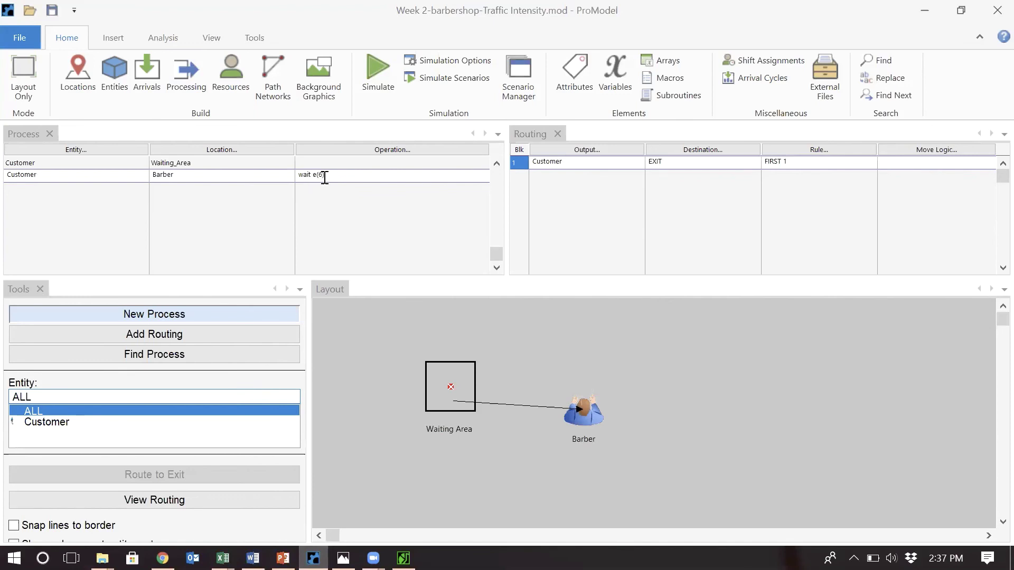
# Step: Simulate the model in ProModel and fill row 6 in Excel with service rate 10, traffic intensity 1 and utilization 91%
pyautogui.click(371, 87)
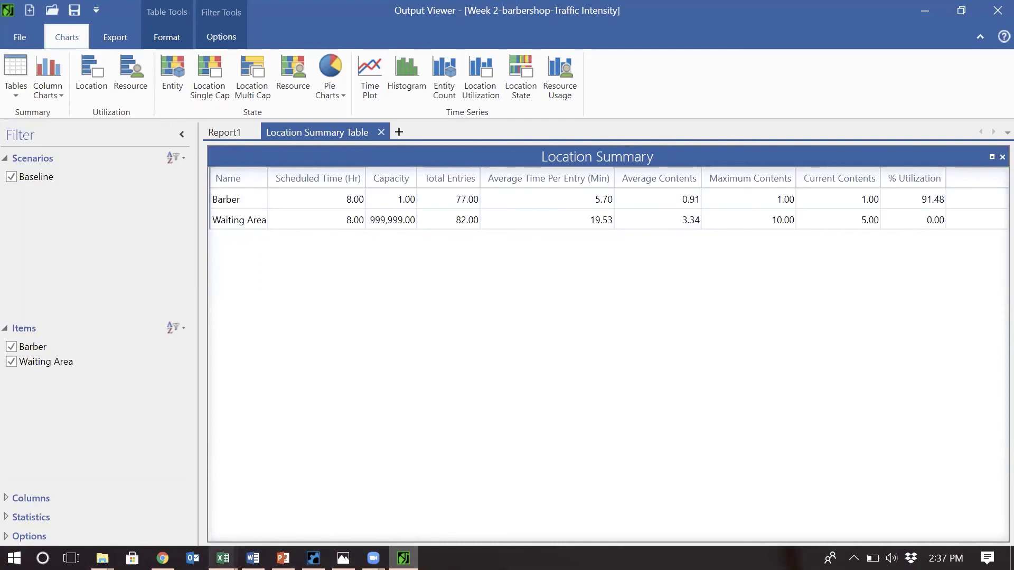
pyautogui.moveTo(222, 559)
pyautogui.click(477, 478)
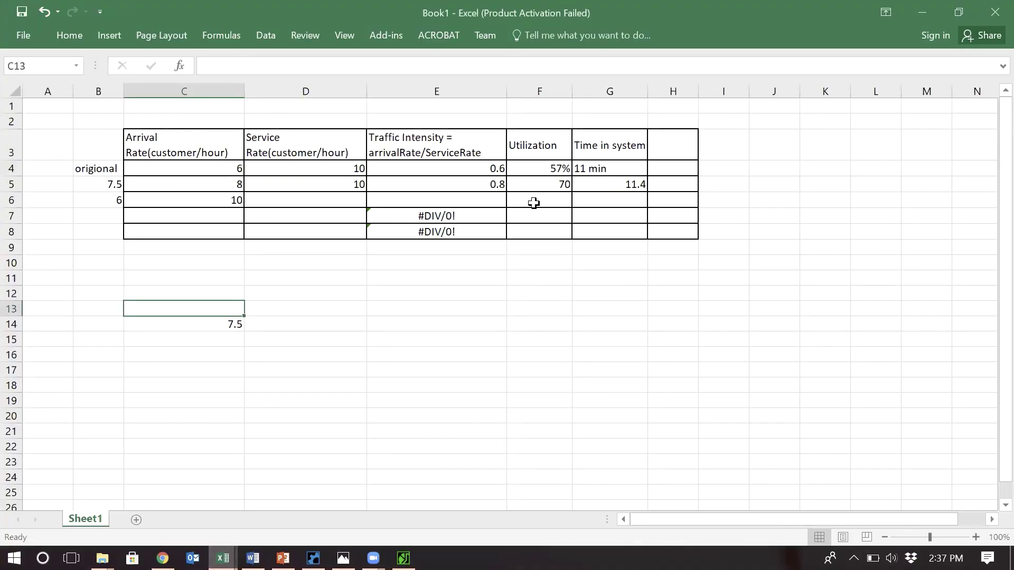
pyautogui.click(321, 195)
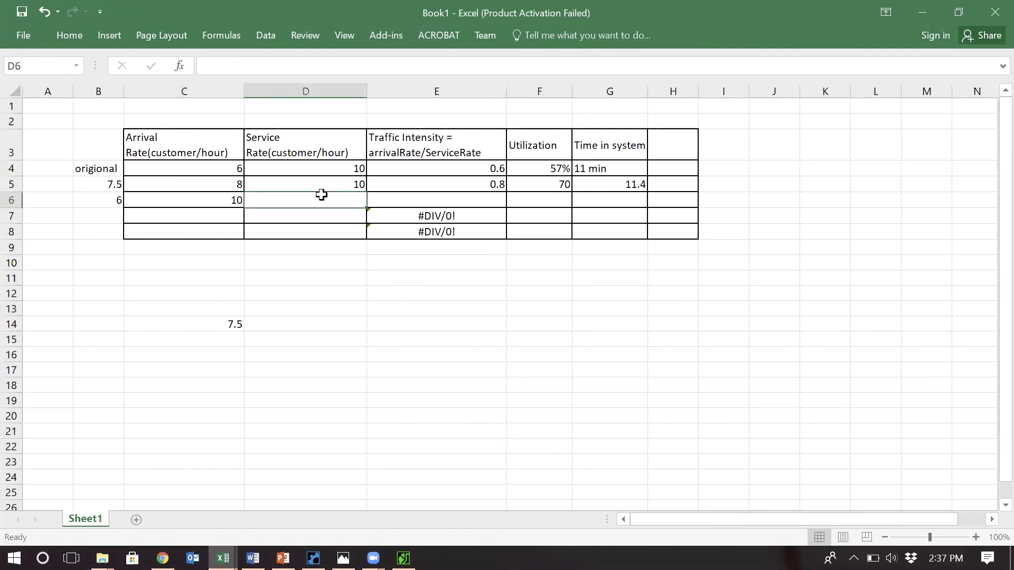
pyautogui.write('10')
pyautogui.press('Tab')
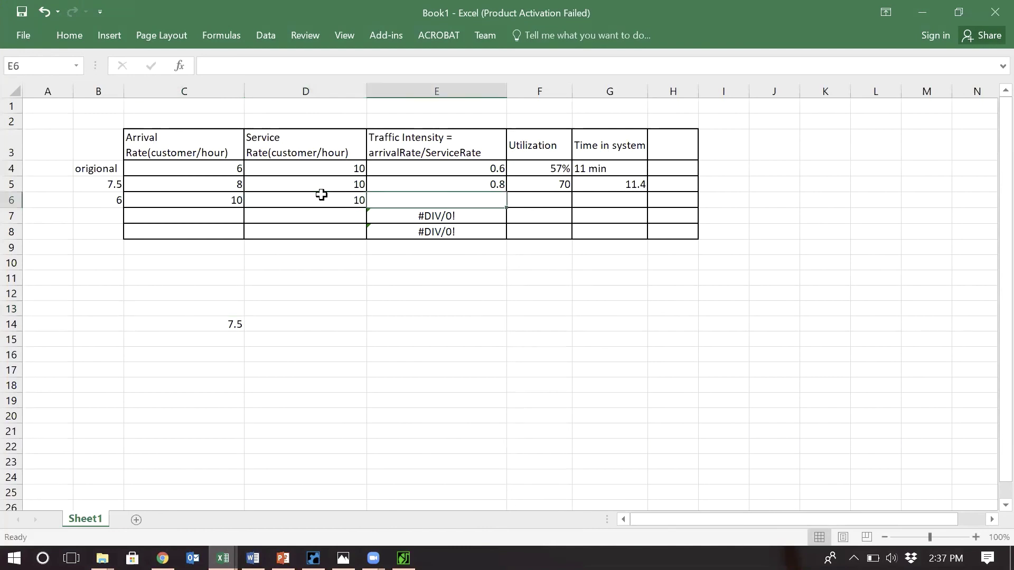
pyautogui.write('1')
pyautogui.press('Tab')
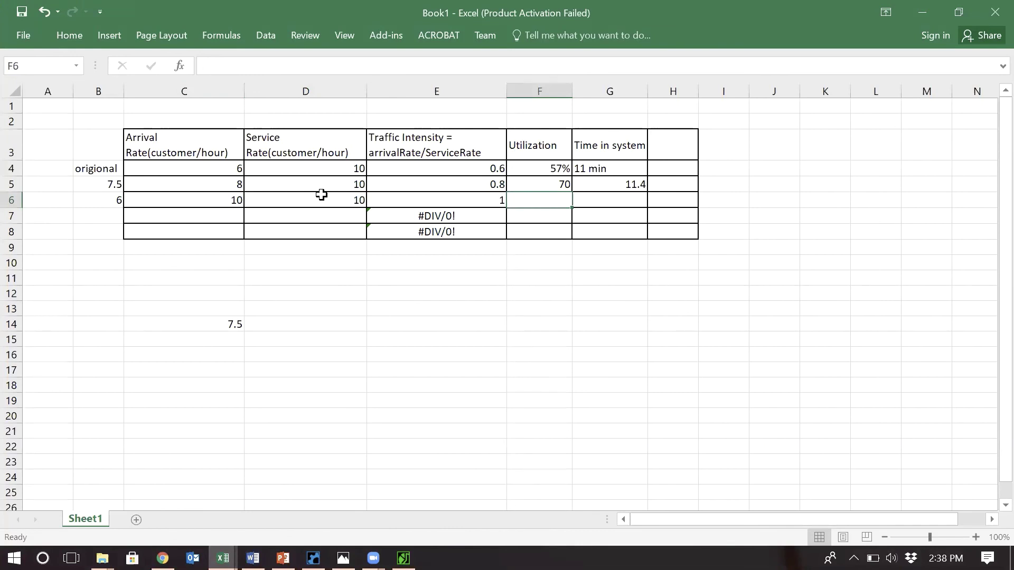
pyautogui.write('91%')
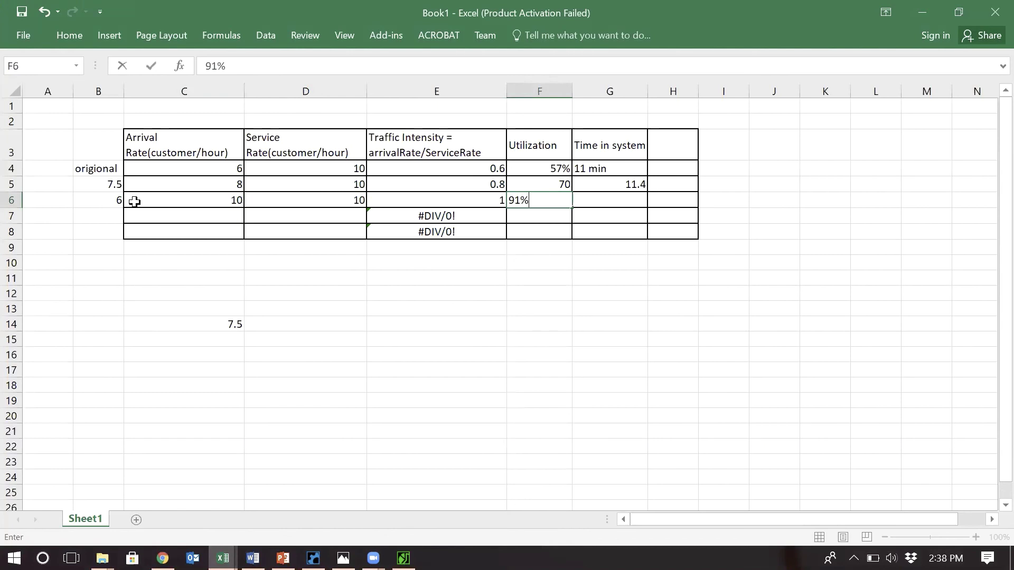
# Step: Clear the traffic intensity formulas from the unused cells E7 and E8
pyautogui.click(415, 212)
pyautogui.press('Down')
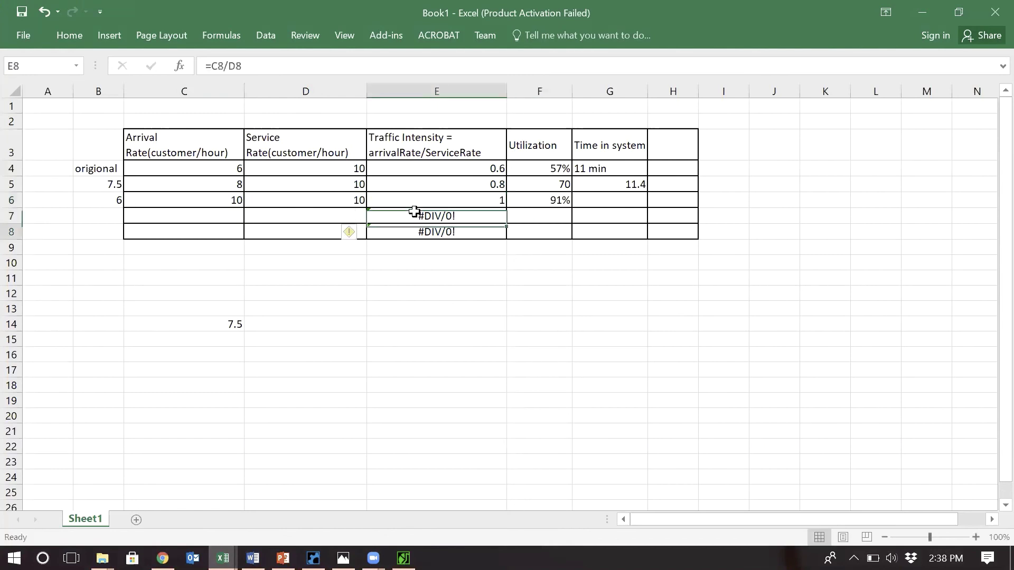
pyautogui.press('Delete')
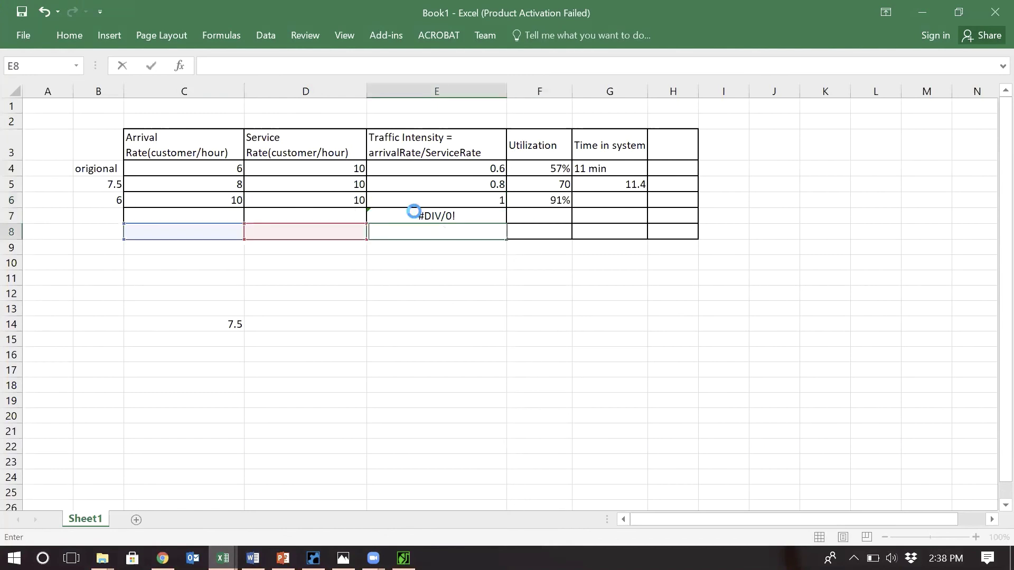
pyautogui.press('Return')
pyautogui.press('Up')
pyautogui.press('Up')
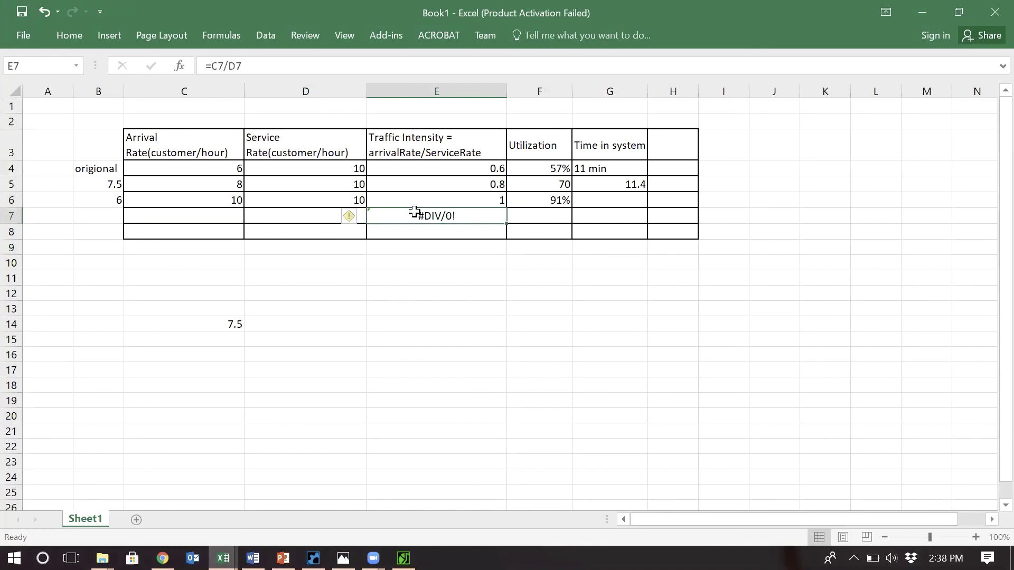
pyautogui.press('Delete')
pyautogui.click(594, 352)
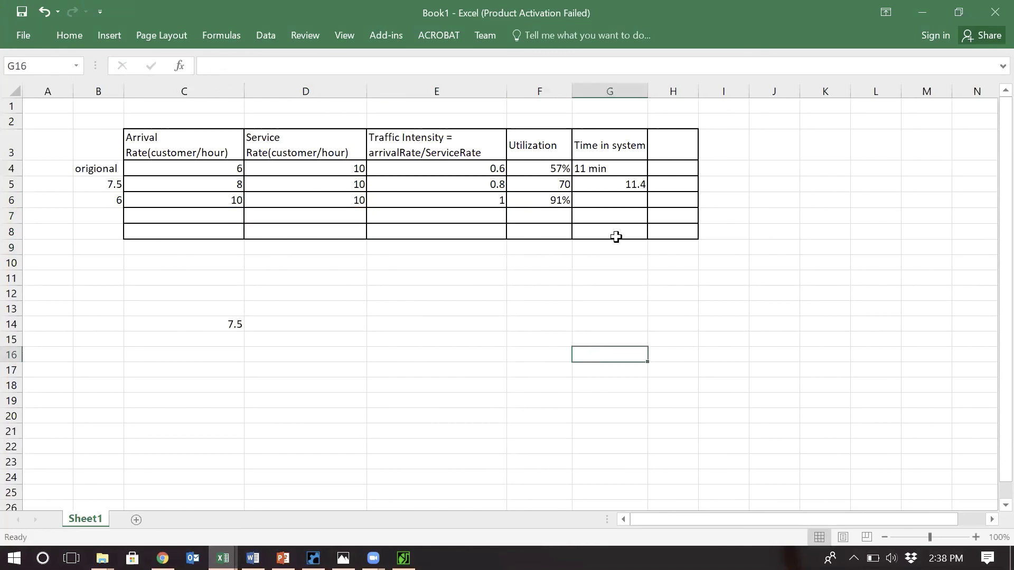
# Step: Check the customer's average time in system in the Output Viewer's scoreboard and record it as 25 in G6 in Excel
pyautogui.click(631, 197)
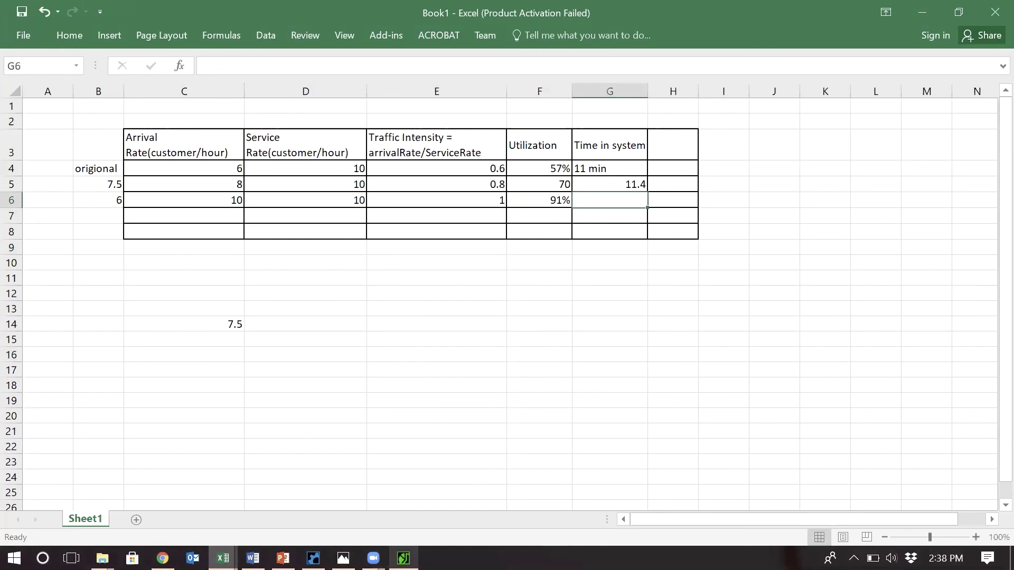
pyautogui.click(404, 558)
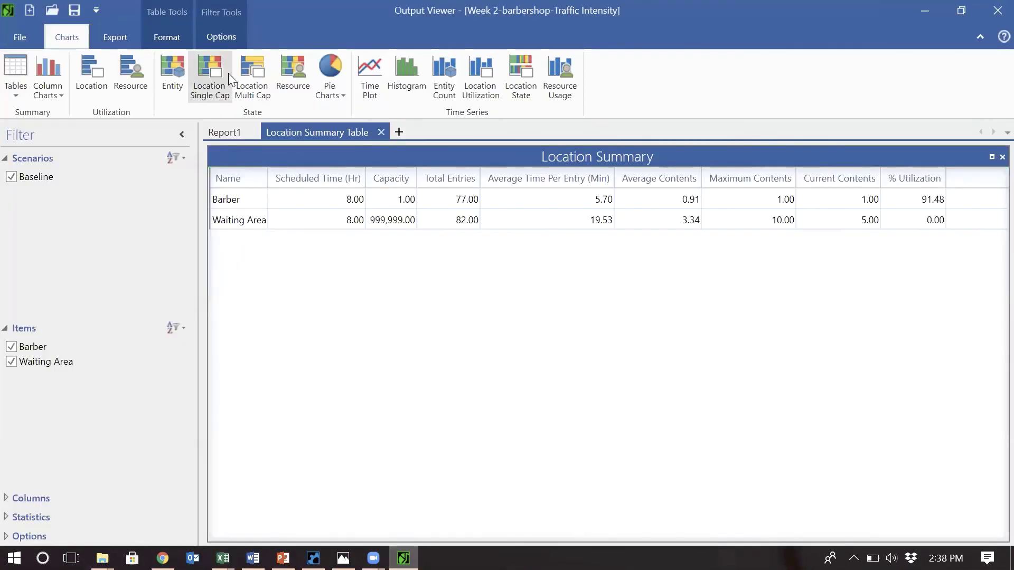
pyautogui.click(226, 129)
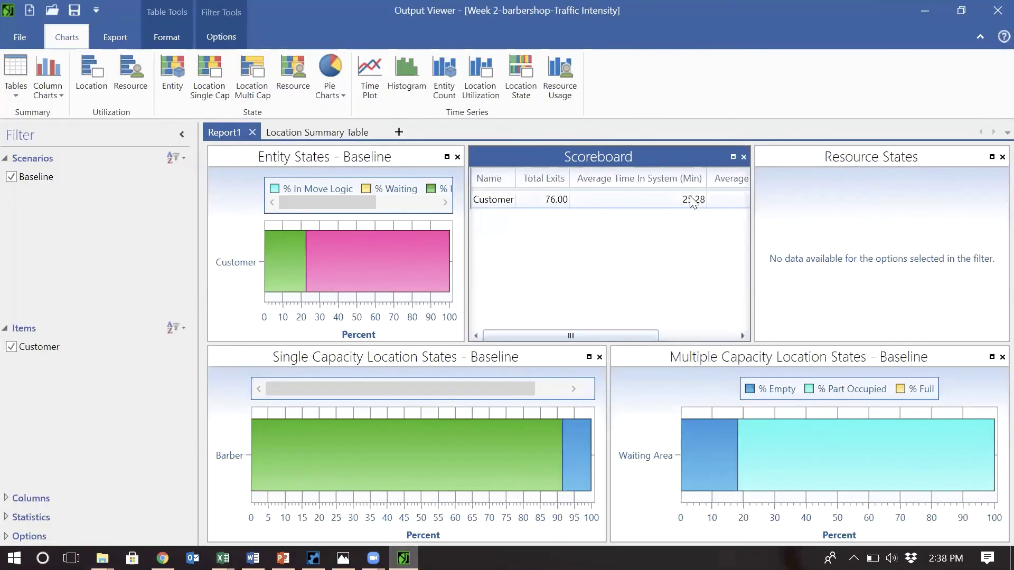
pyautogui.moveTo(313, 559)
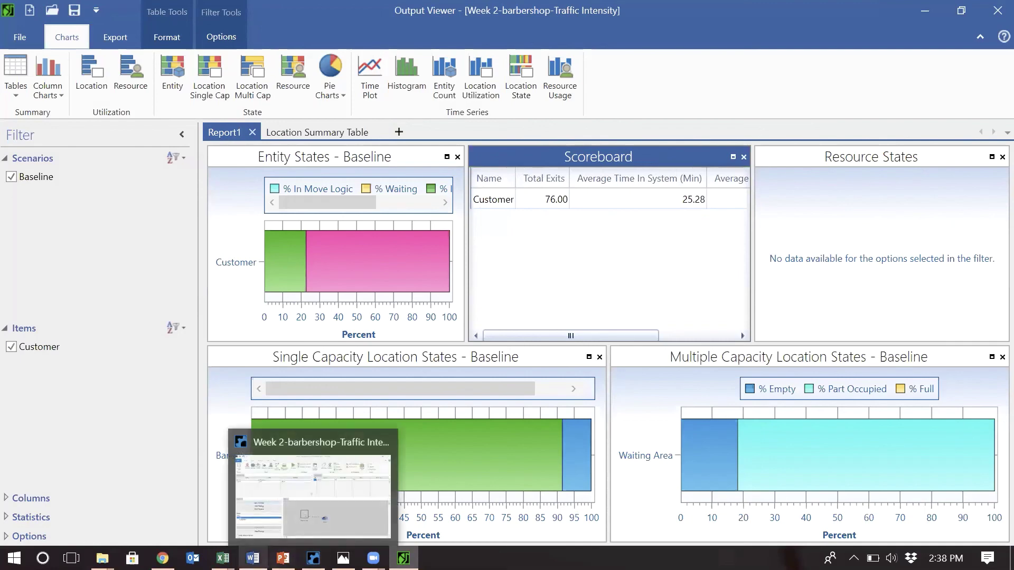
pyautogui.moveTo(223, 558)
pyautogui.click(383, 523)
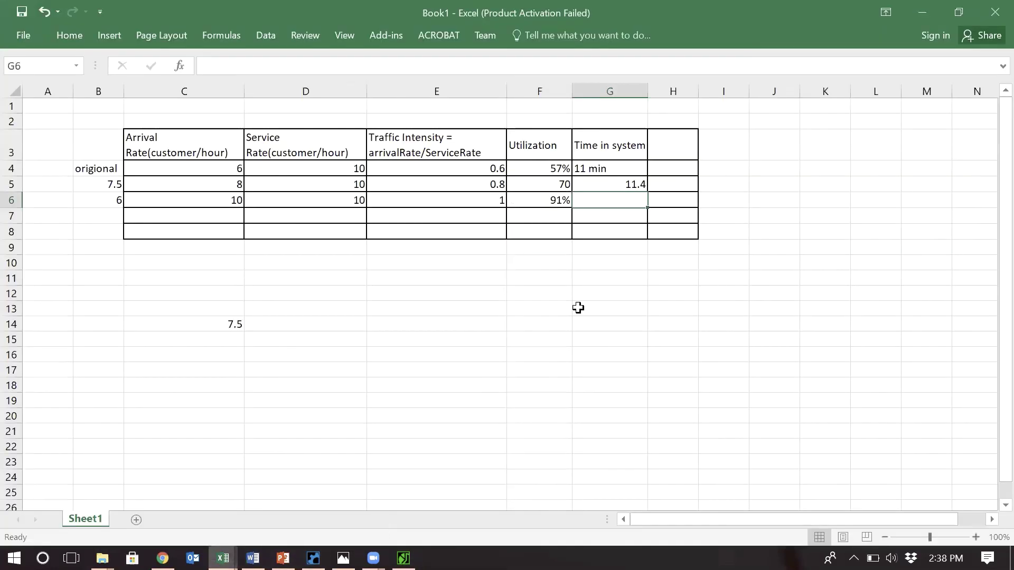
pyautogui.write('25')
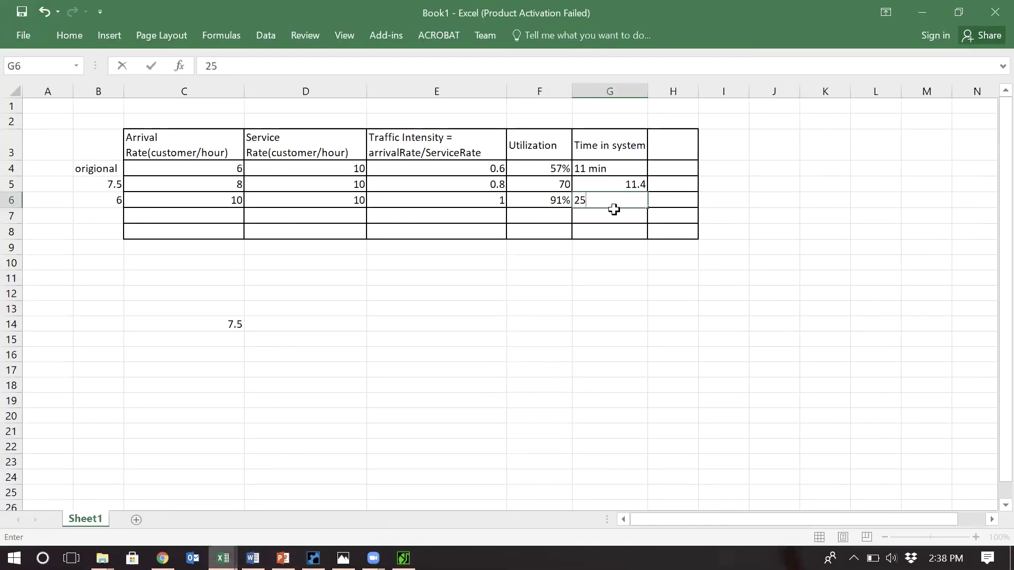
pyautogui.press('Return')
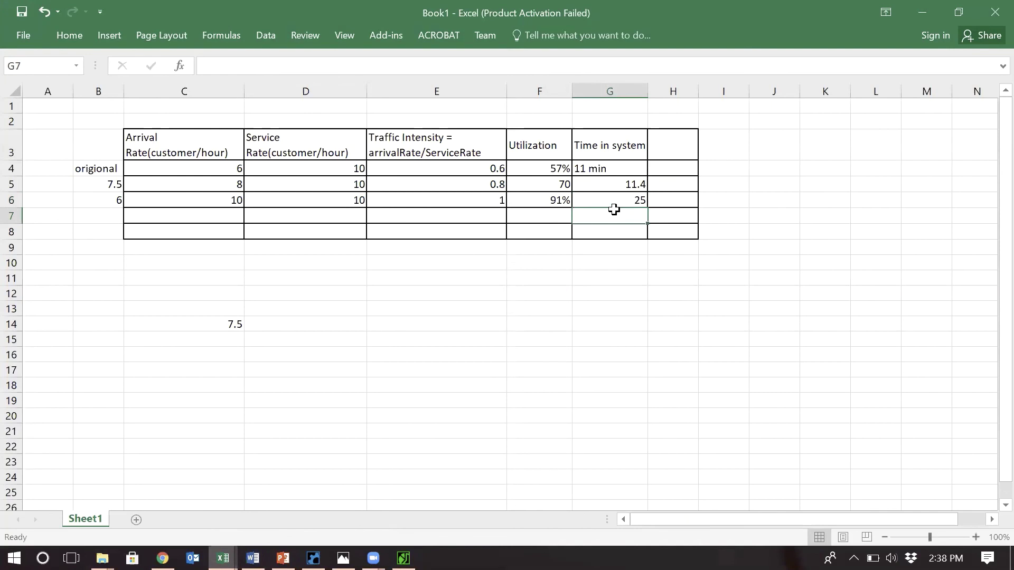
pyautogui.click(627, 184)
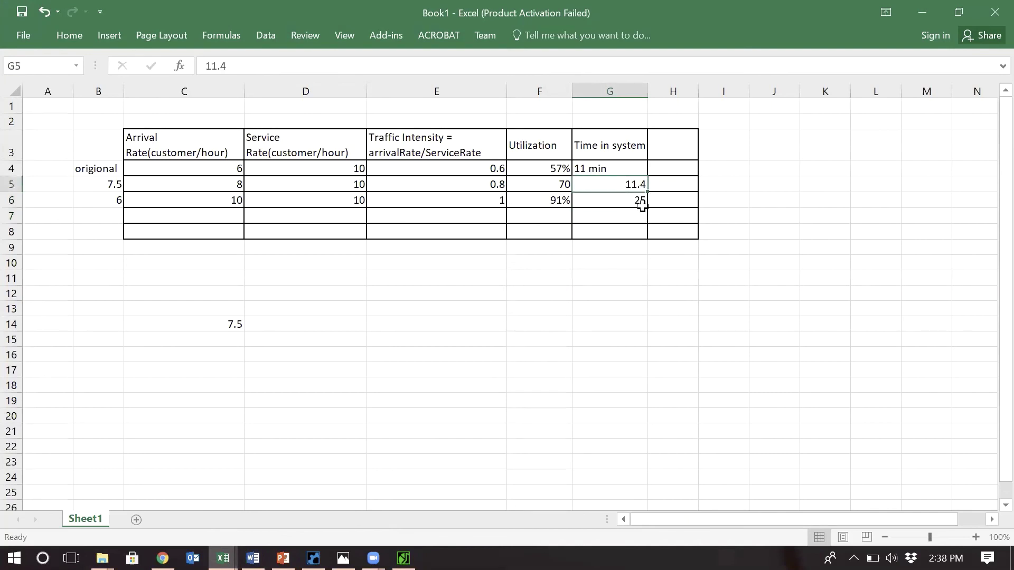
pyautogui.click(588, 295)
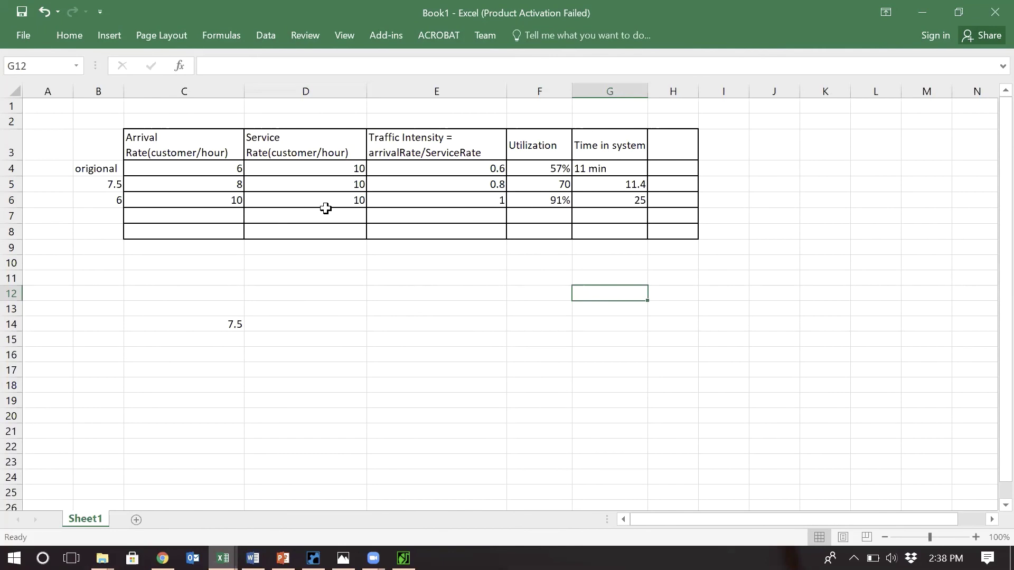
# Step: Enter a fourth arrival rate of 11 in C7 with a service rate of 10 in D7
pyautogui.click(223, 220)
pyautogui.write('11')
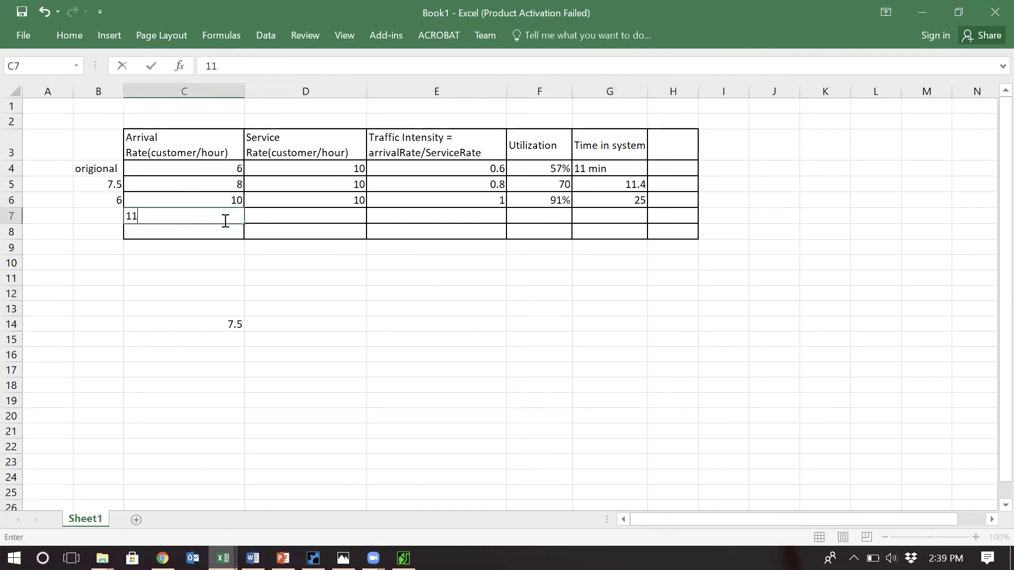
pyautogui.click(204, 306)
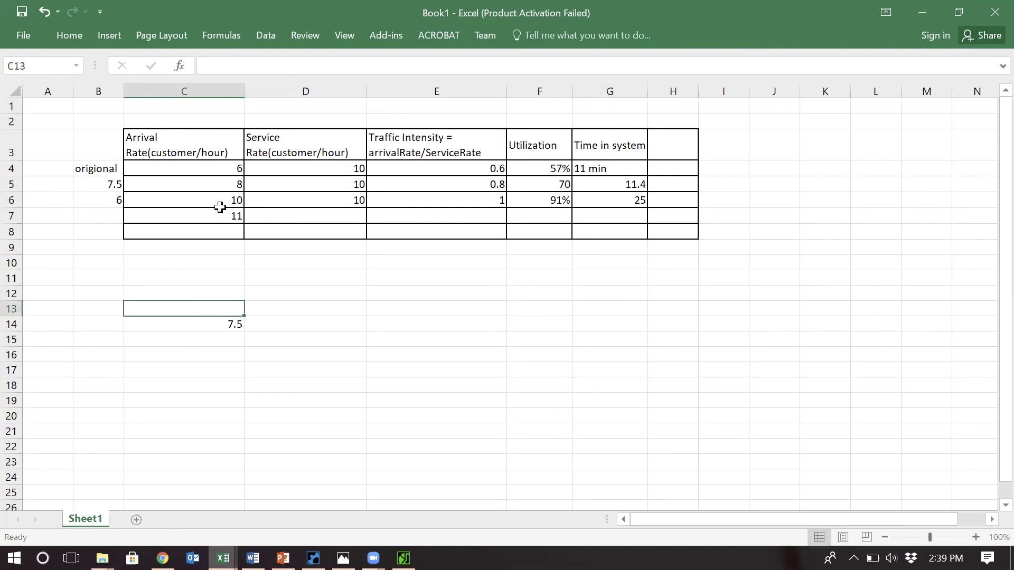
pyautogui.click(296, 213)
pyautogui.write('10')
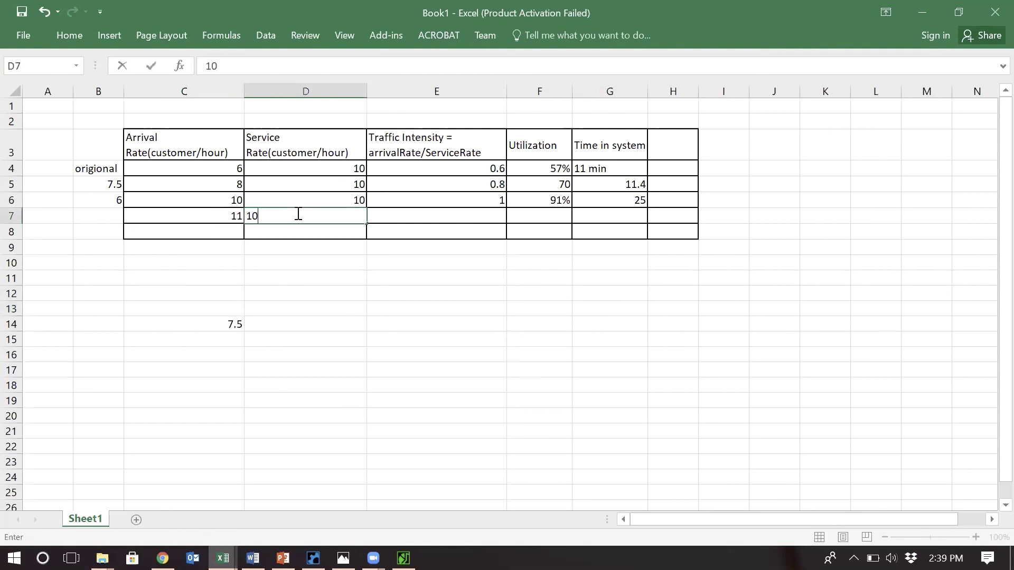
pyautogui.click(309, 337)
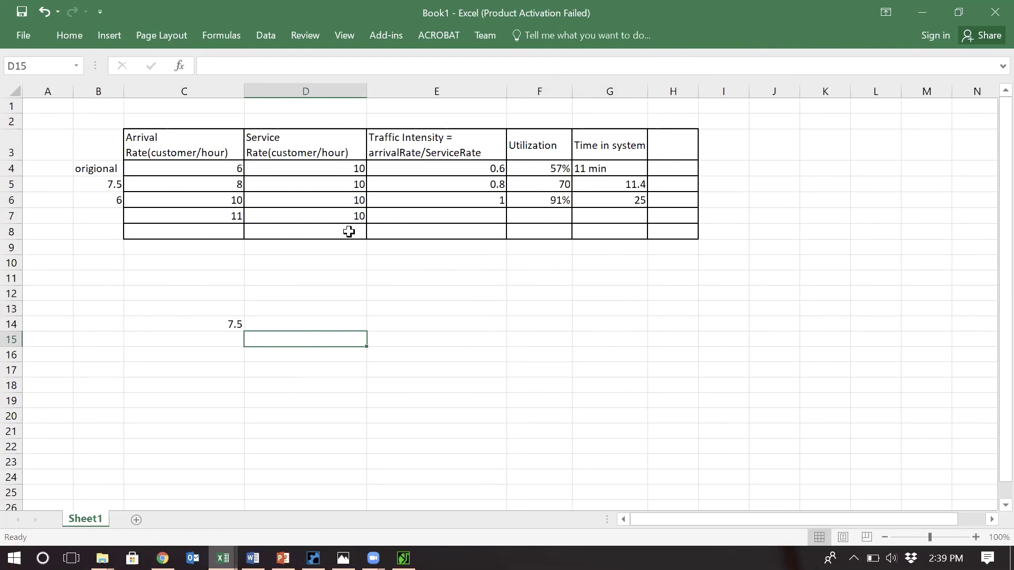
# Step: Compare the table rows for the different arrival rates, examining how traffic intensity relates to utilization and time in system
pyautogui.click(11, 215)
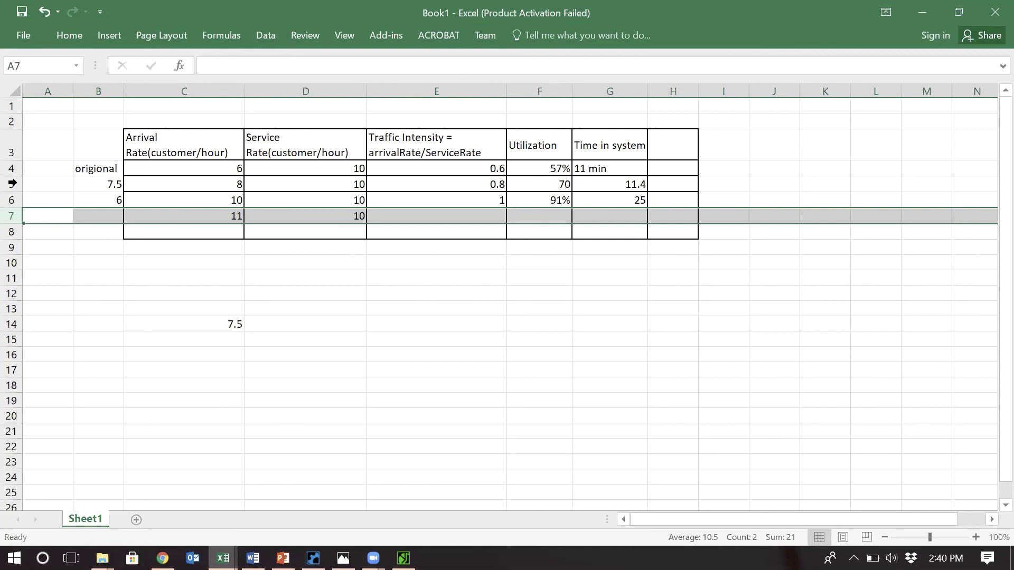
pyautogui.moveTo(12, 166); pyautogui.dragTo(11, 184)
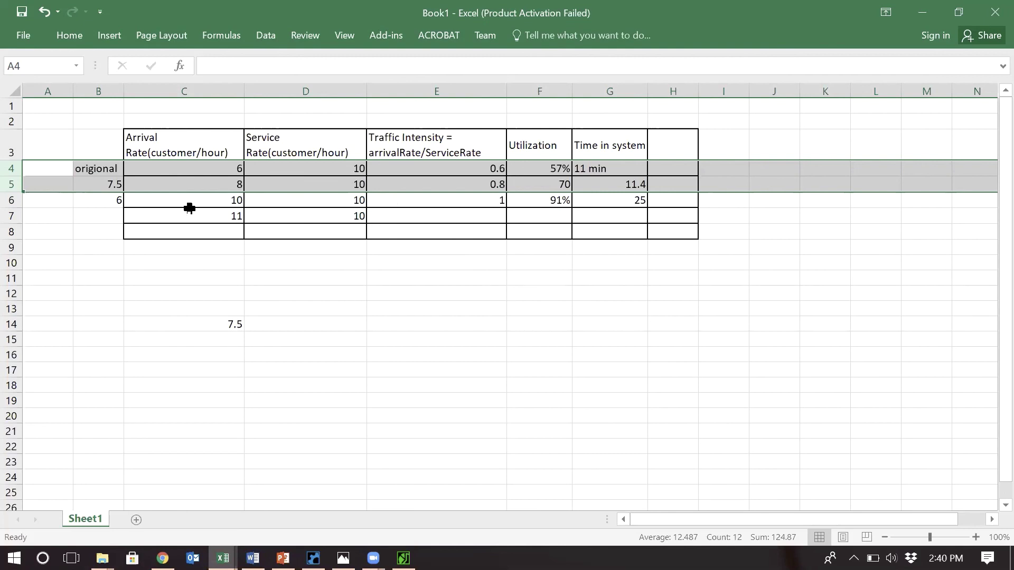
pyautogui.click(12, 199)
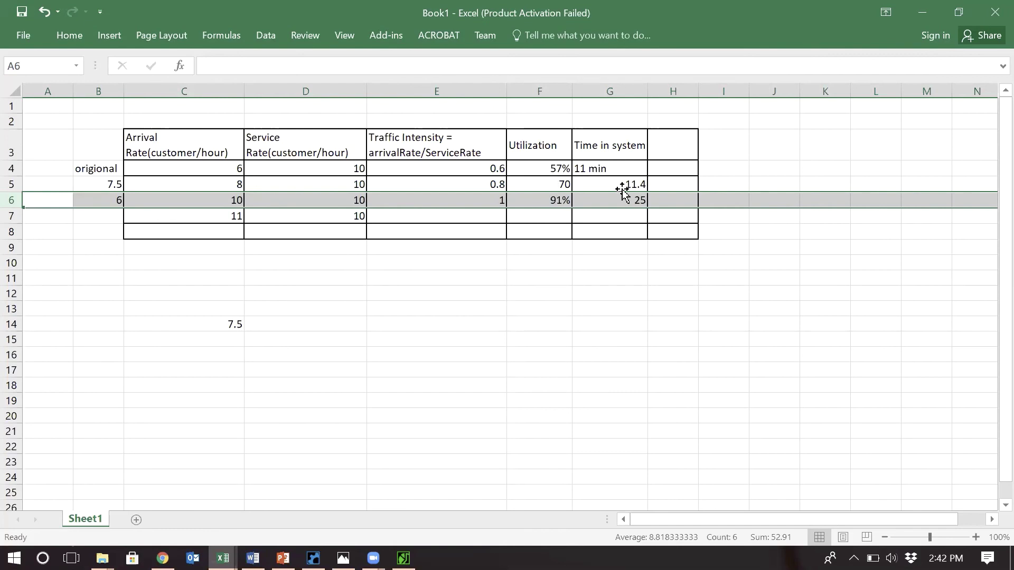
pyautogui.click(220, 186)
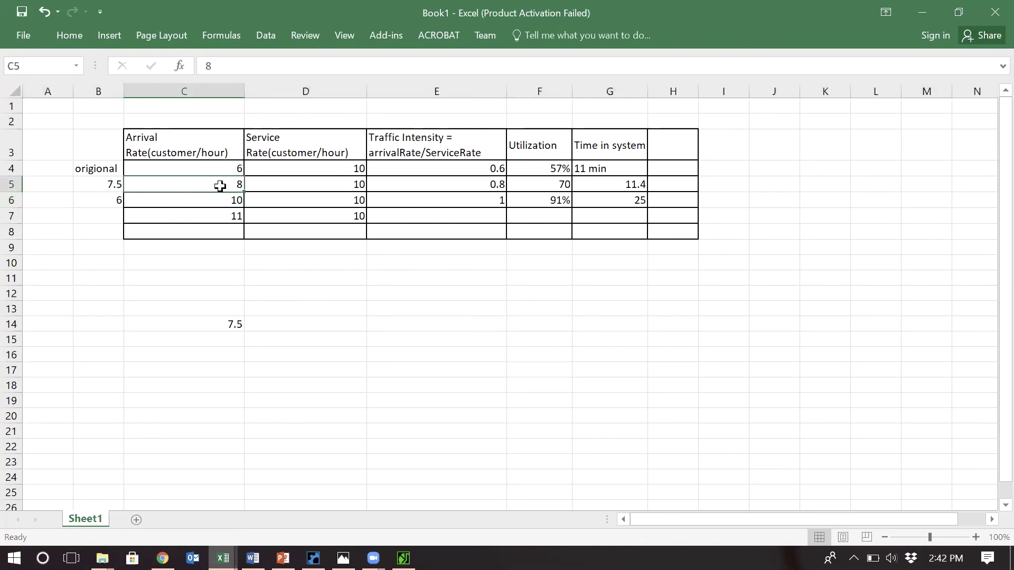
pyautogui.click(218, 168)
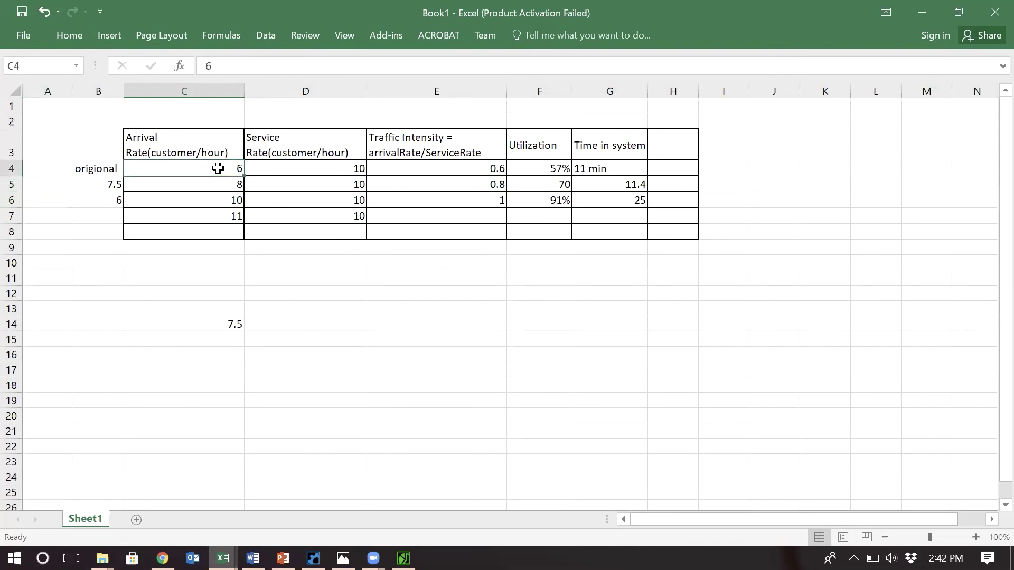
pyautogui.click(13, 185)
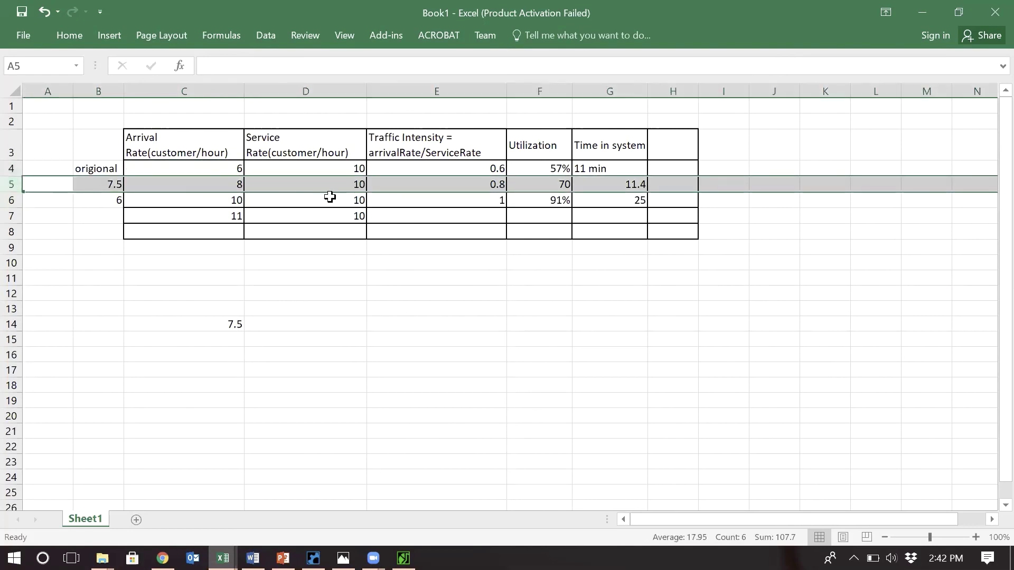